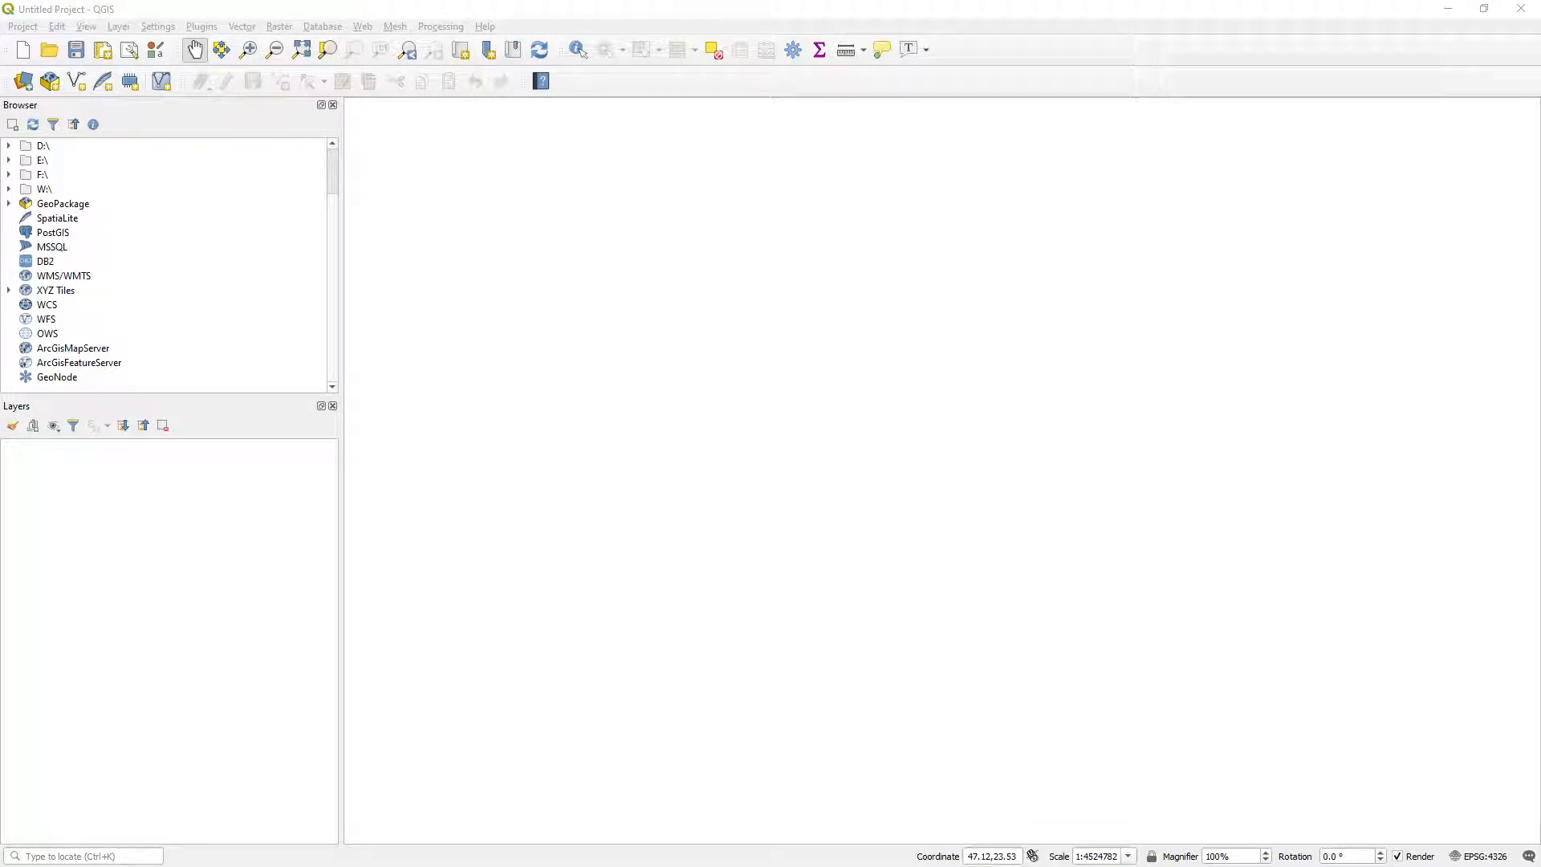
# Start a new project and add the Google Satellite XYZ tile layer as the basemap for the Iraq region.
pyautogui.click(760, 11)
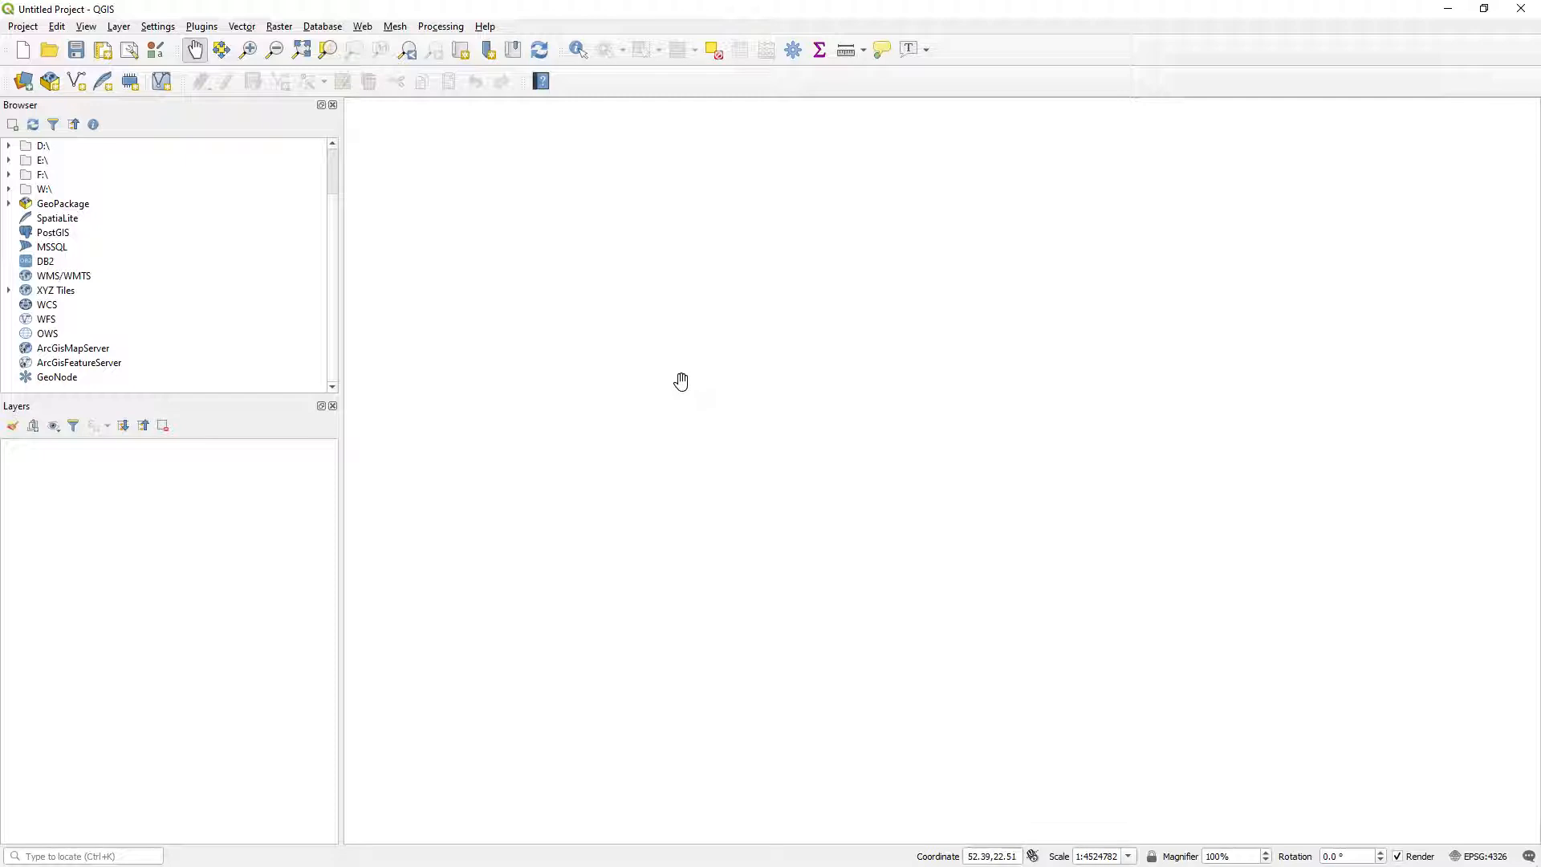
pyautogui.click(24, 53)
pyautogui.click(10, 290)
pyautogui.scroll(-4, 151, 321)
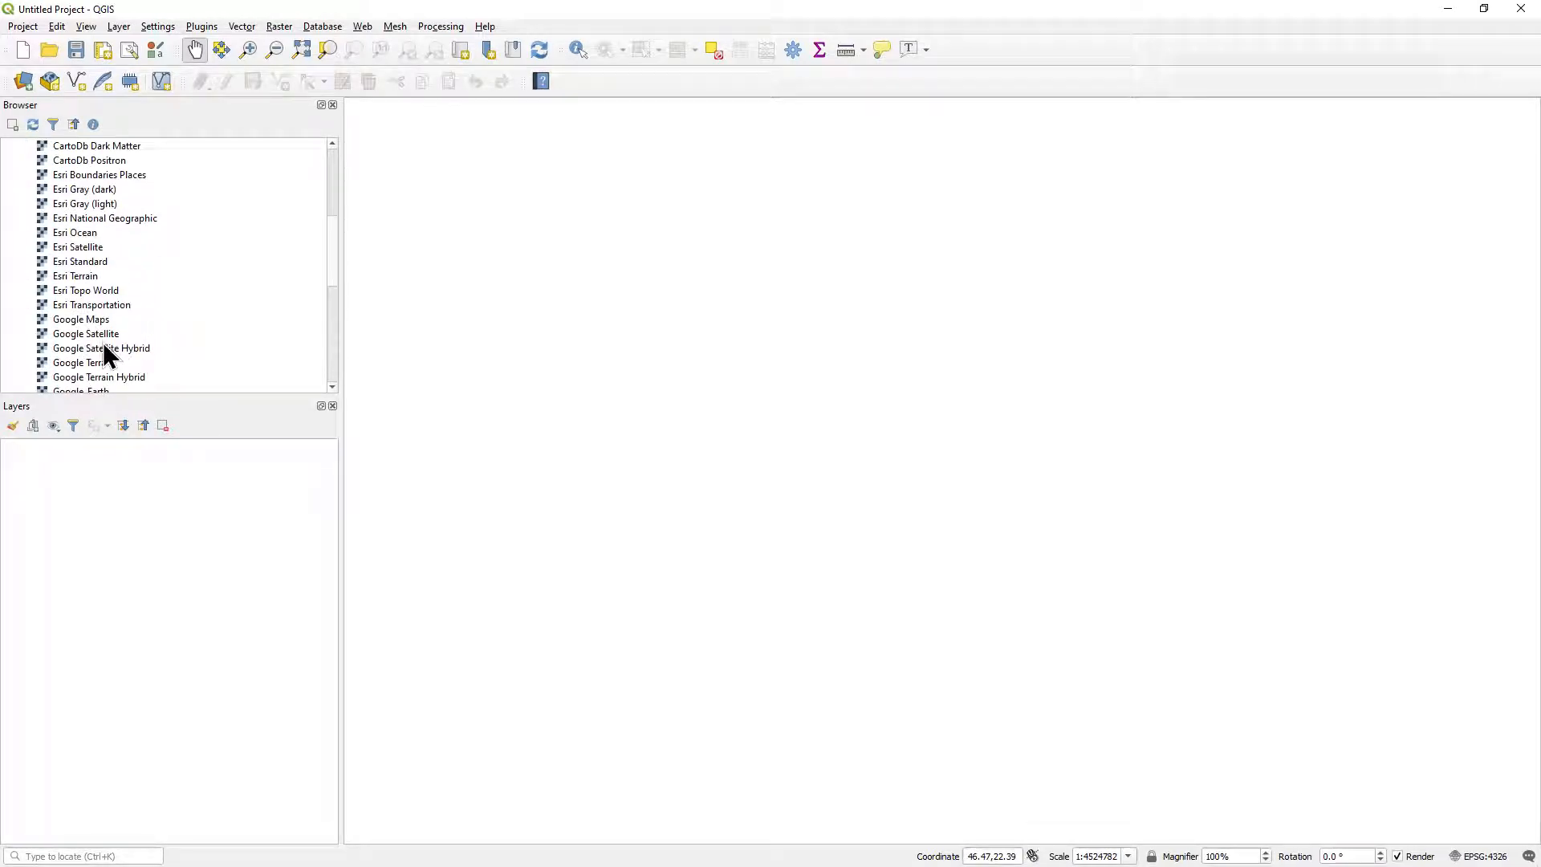
pyautogui.doubleClick(96, 334)
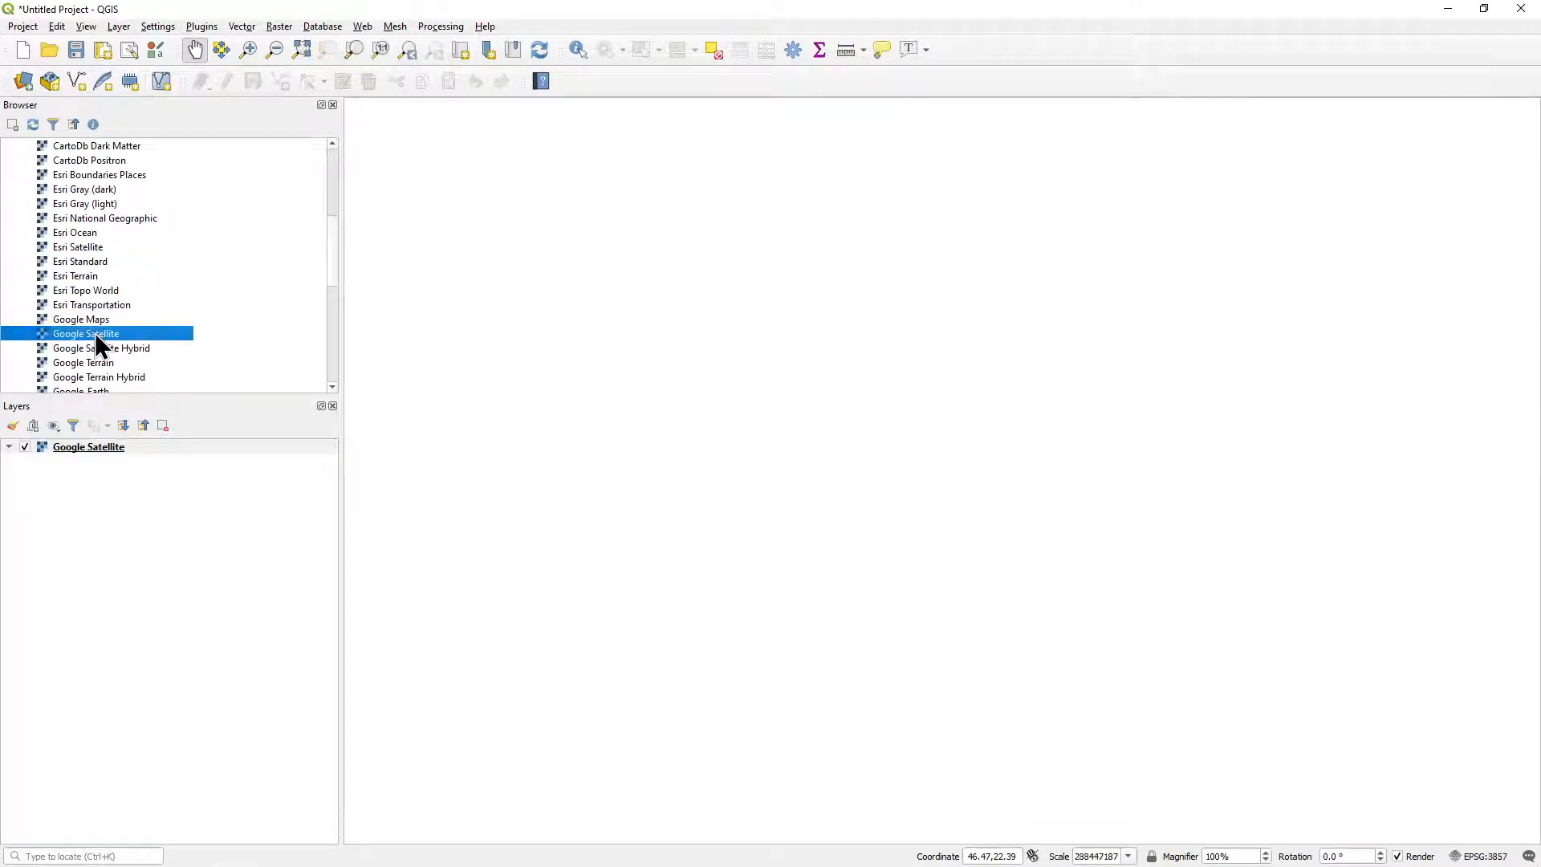
pyautogui.scroll(5, 196, 345)
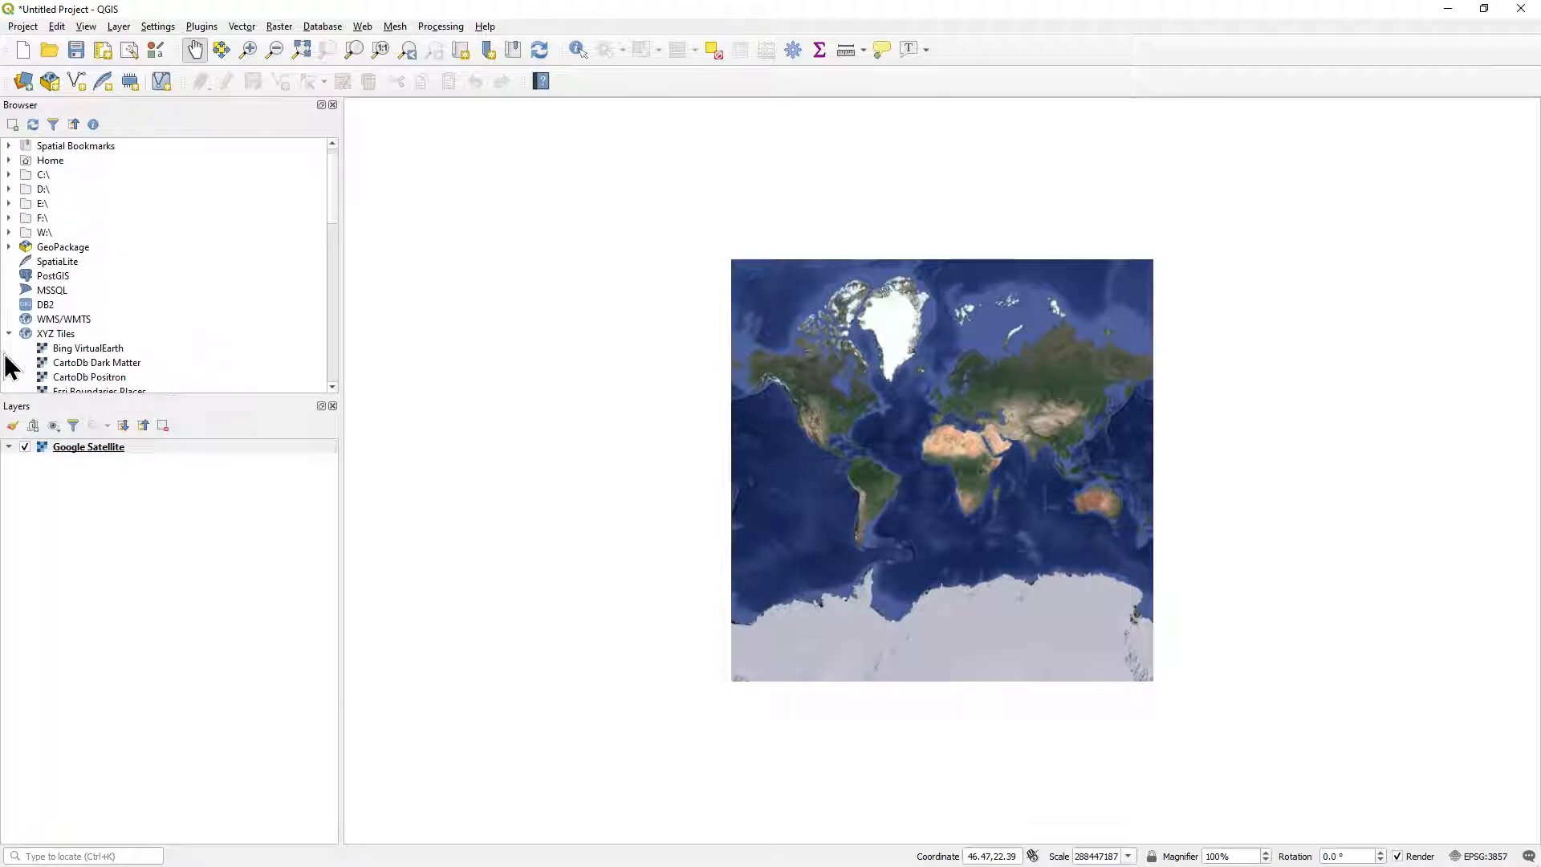
pyautogui.click(8, 333)
pyautogui.scroll(3, 981, 456)
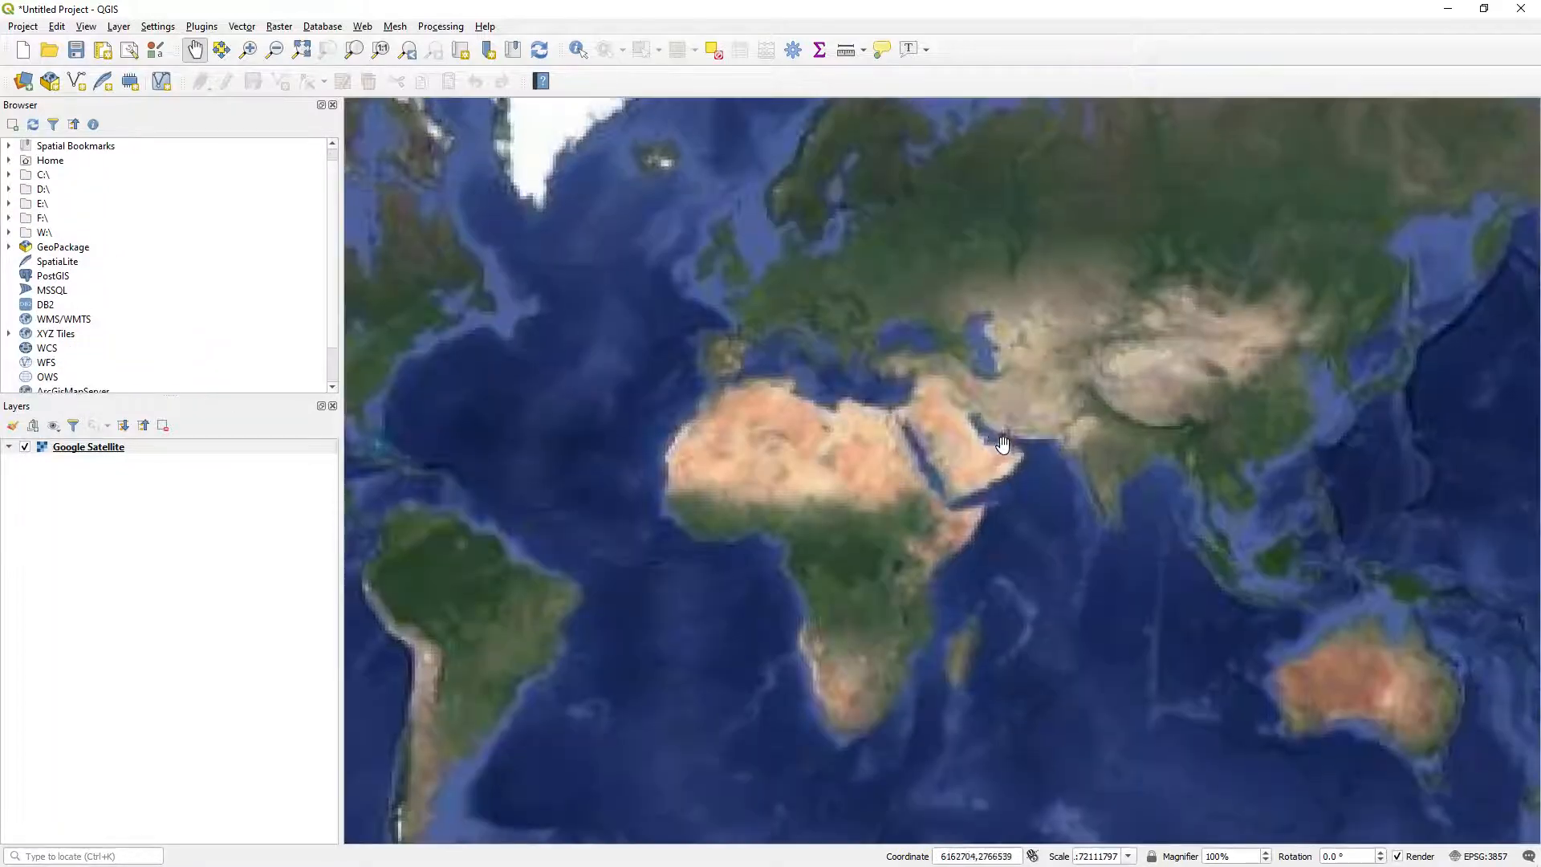
pyautogui.scroll(3, 942, 438)
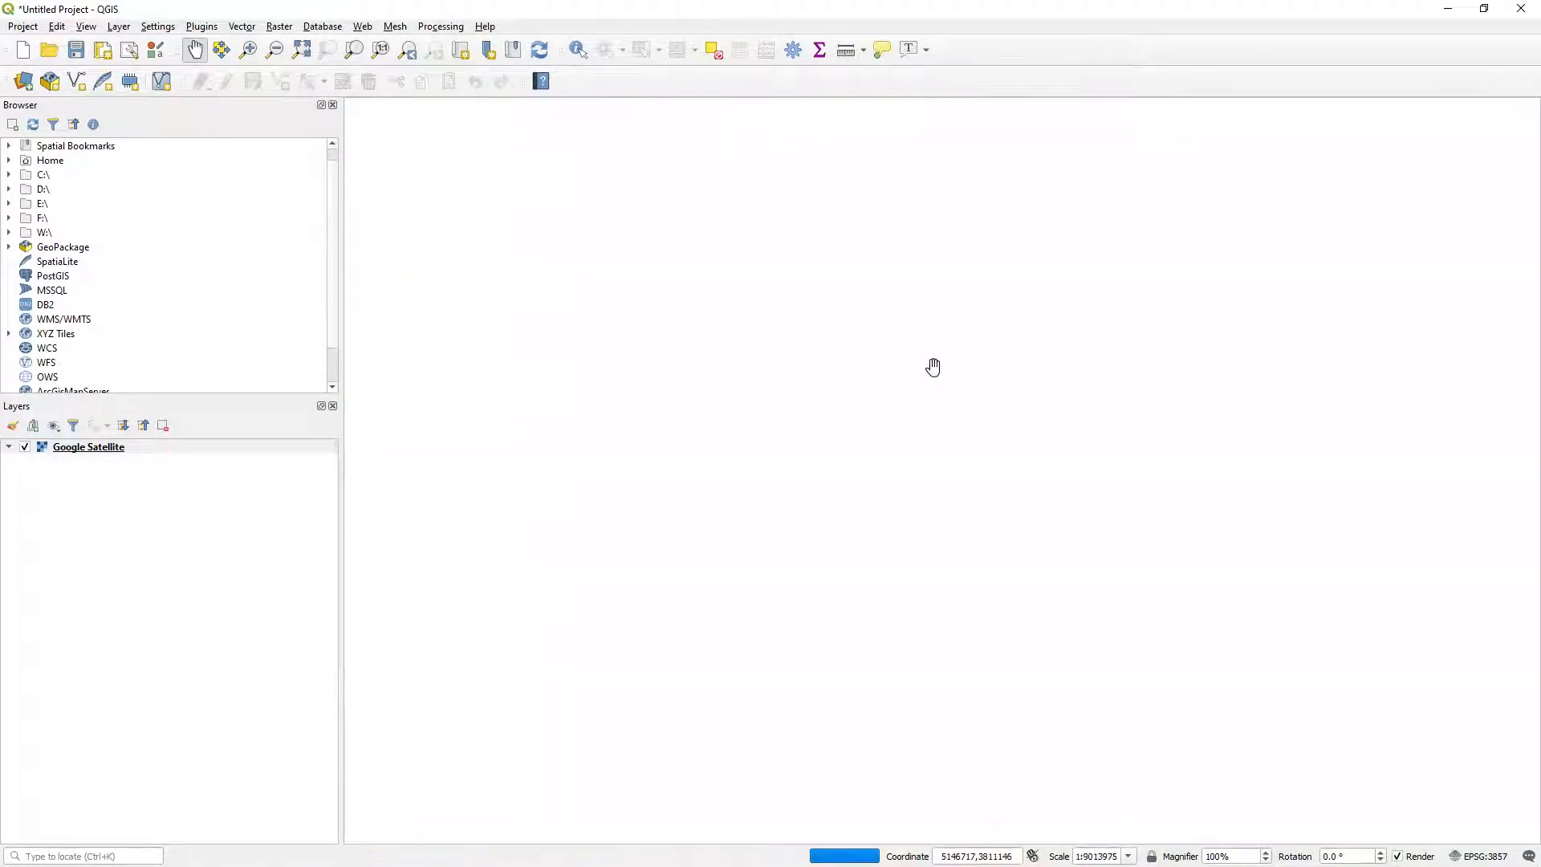
pyautogui.scroll(2, 955, 364)
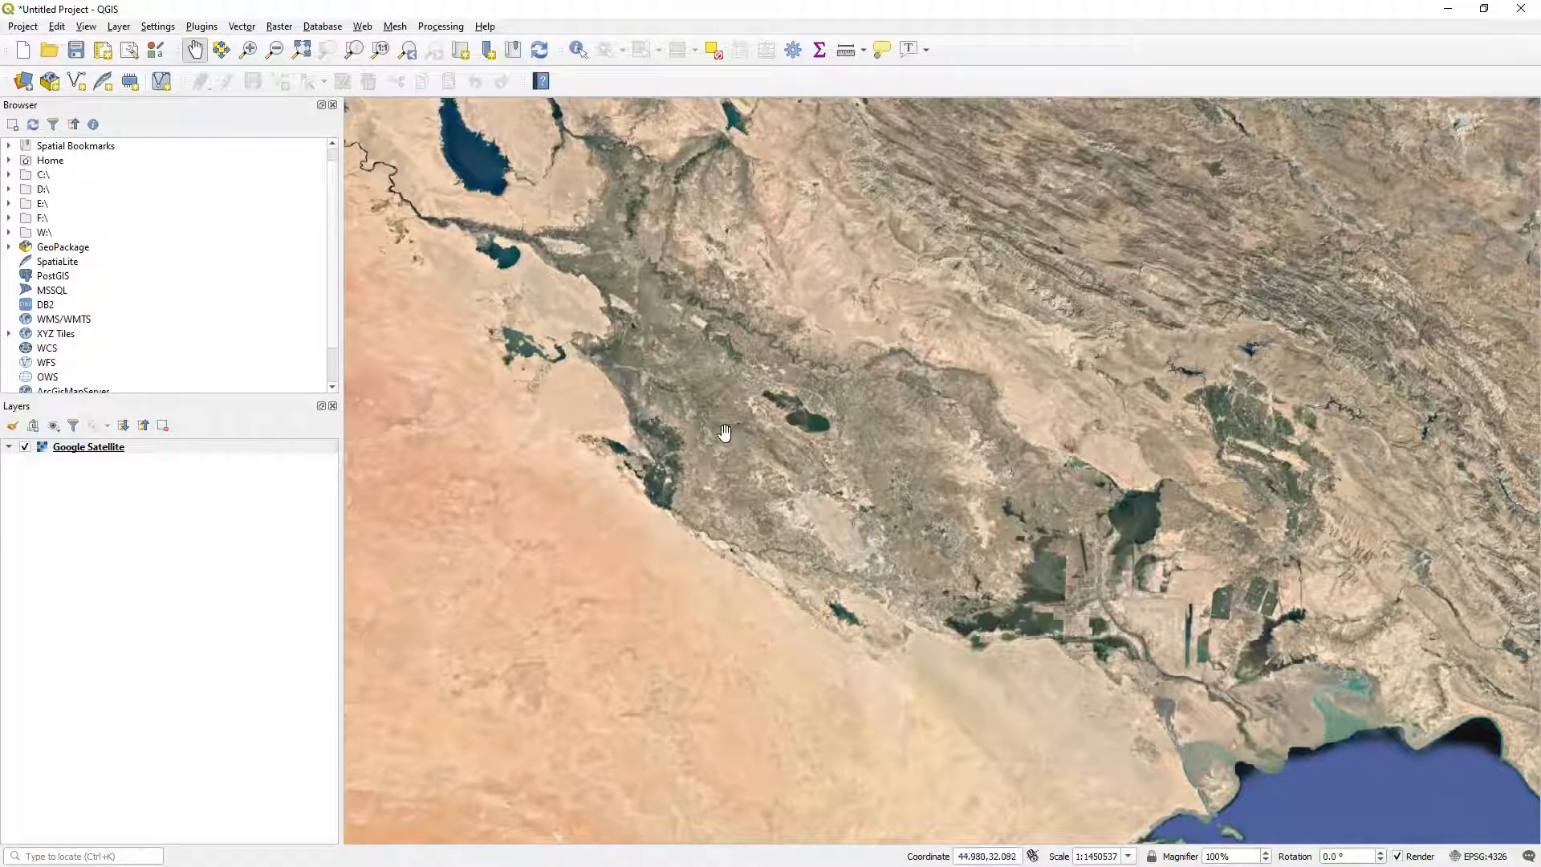
# Check among the installed plugins whether Georeferencer GDAL is enabled.
pyautogui.click(206, 28)
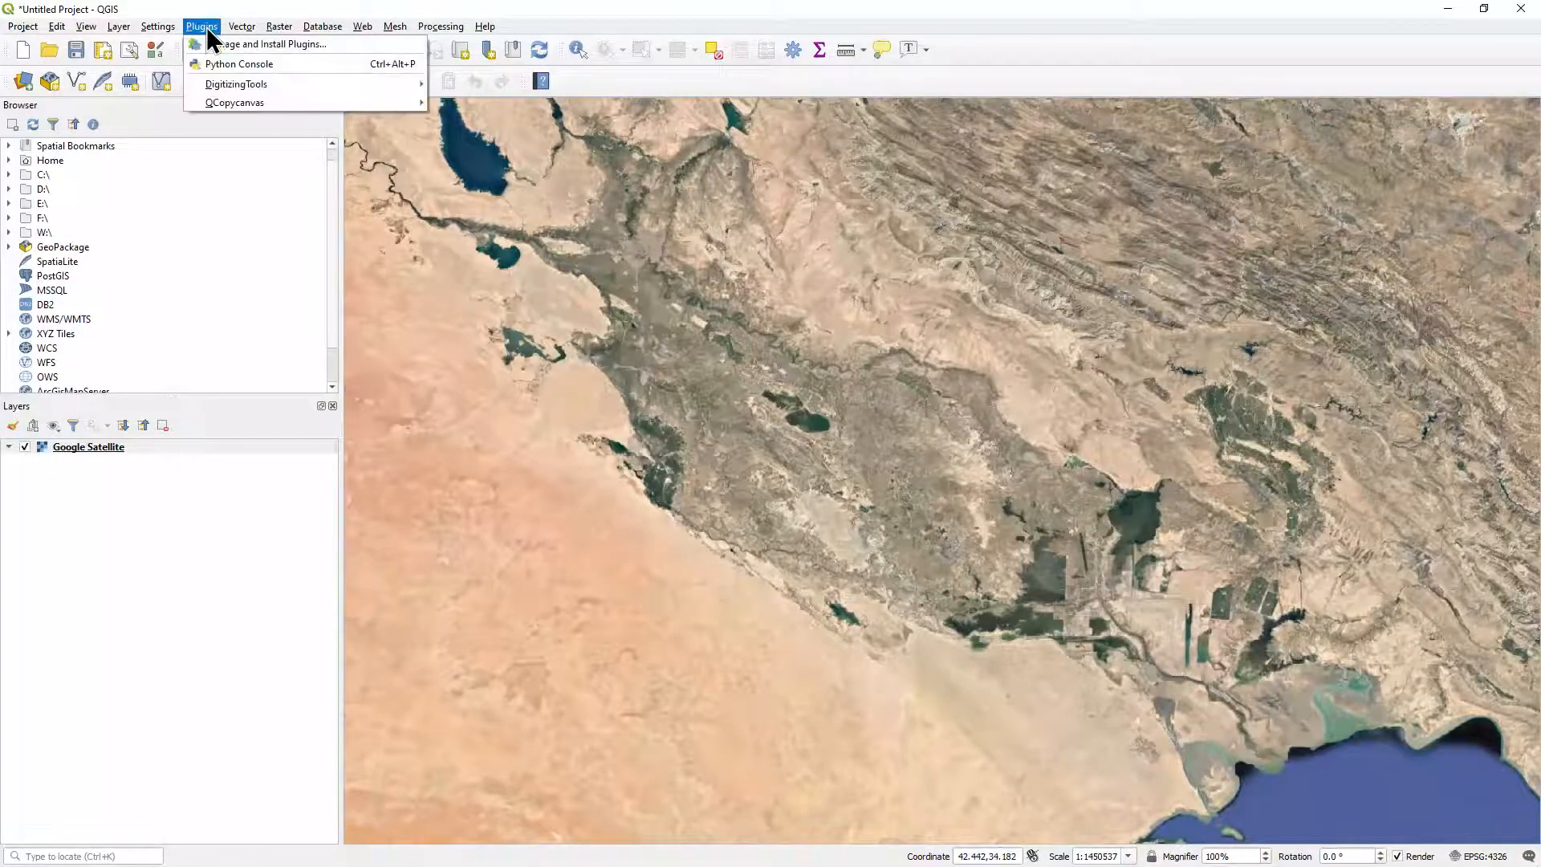
pyautogui.click(356, 46)
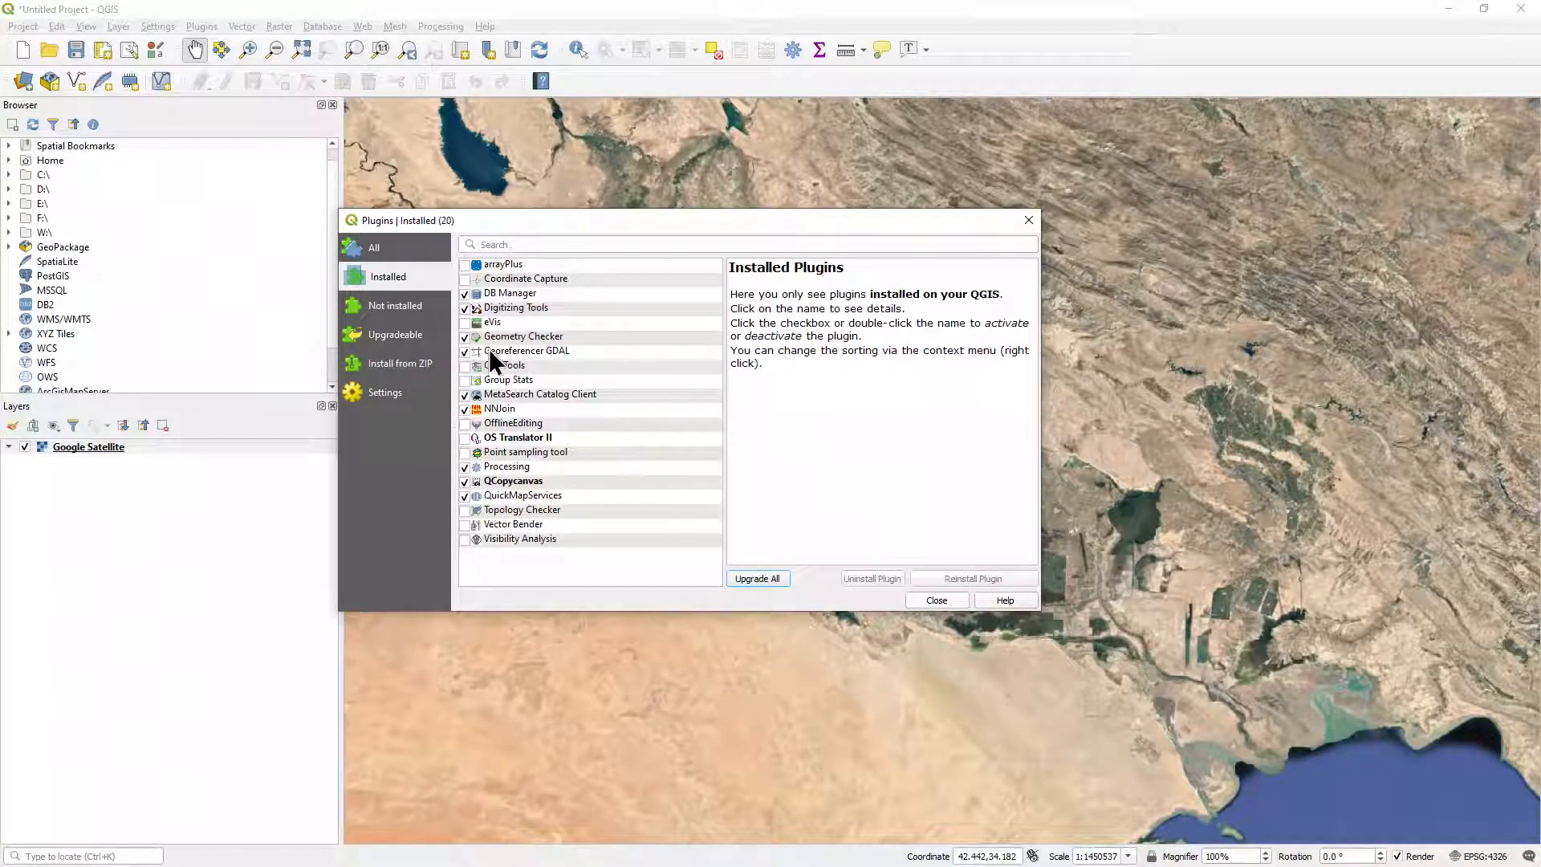
pyautogui.click(941, 600)
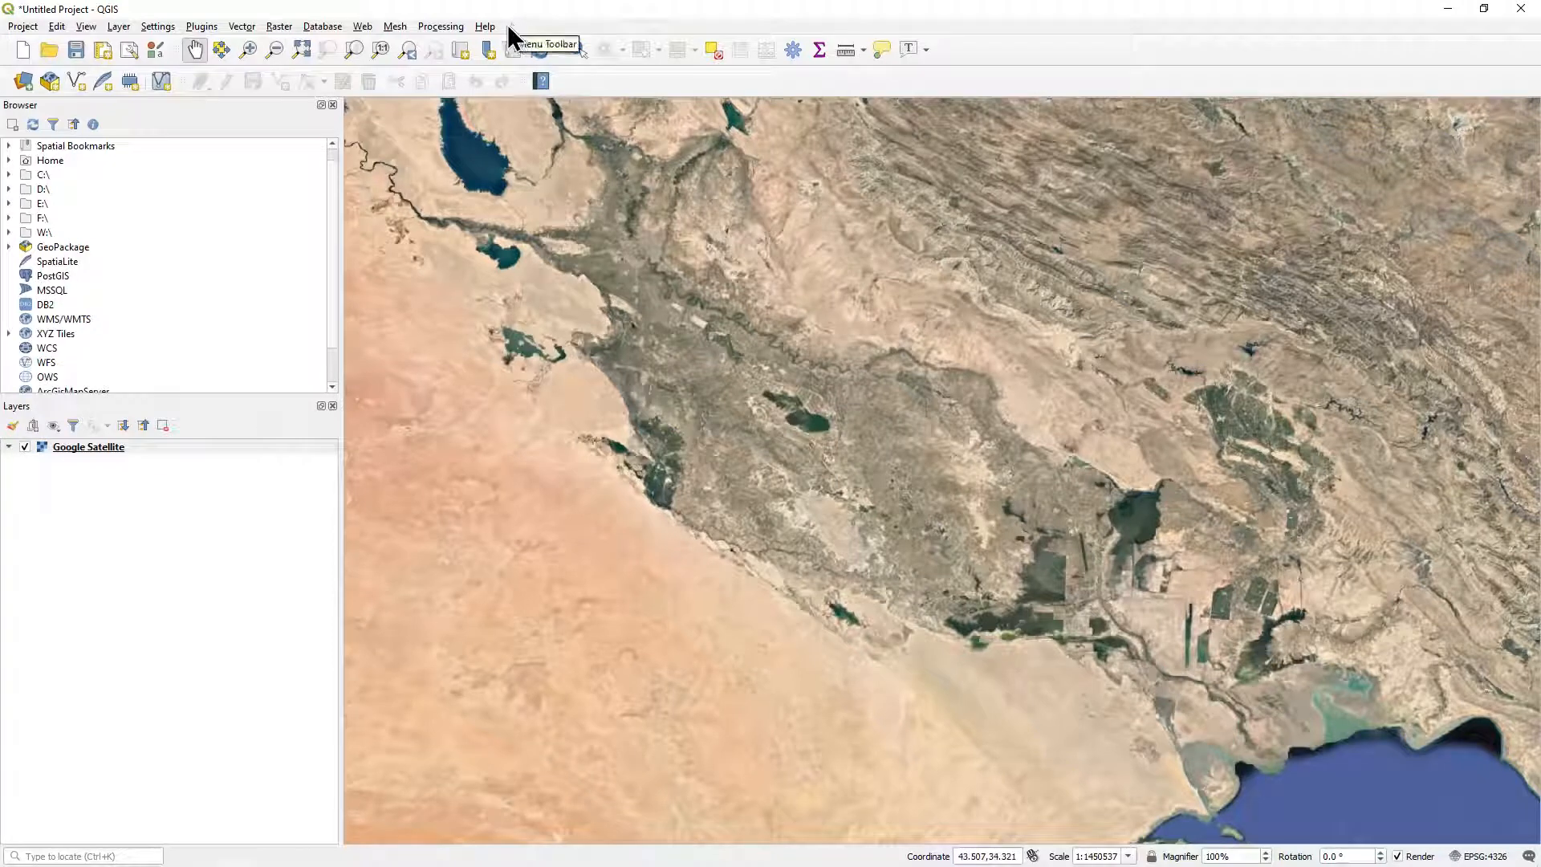
# Open the Georeferencer, configure it to show its window docked, and widen its panel beside the map.
pyautogui.click(282, 29)
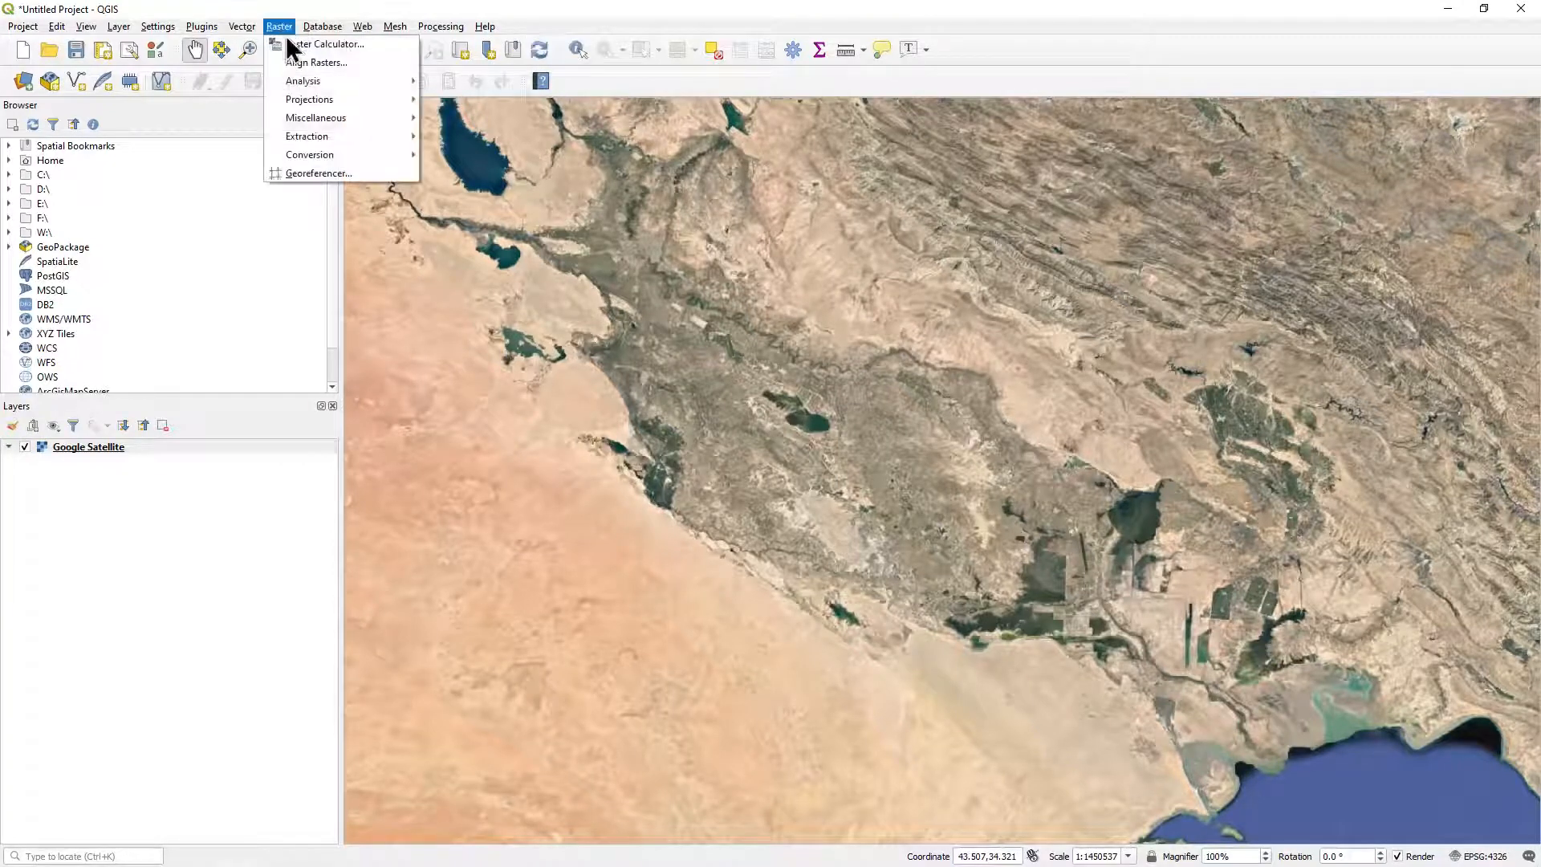
pyautogui.click(384, 175)
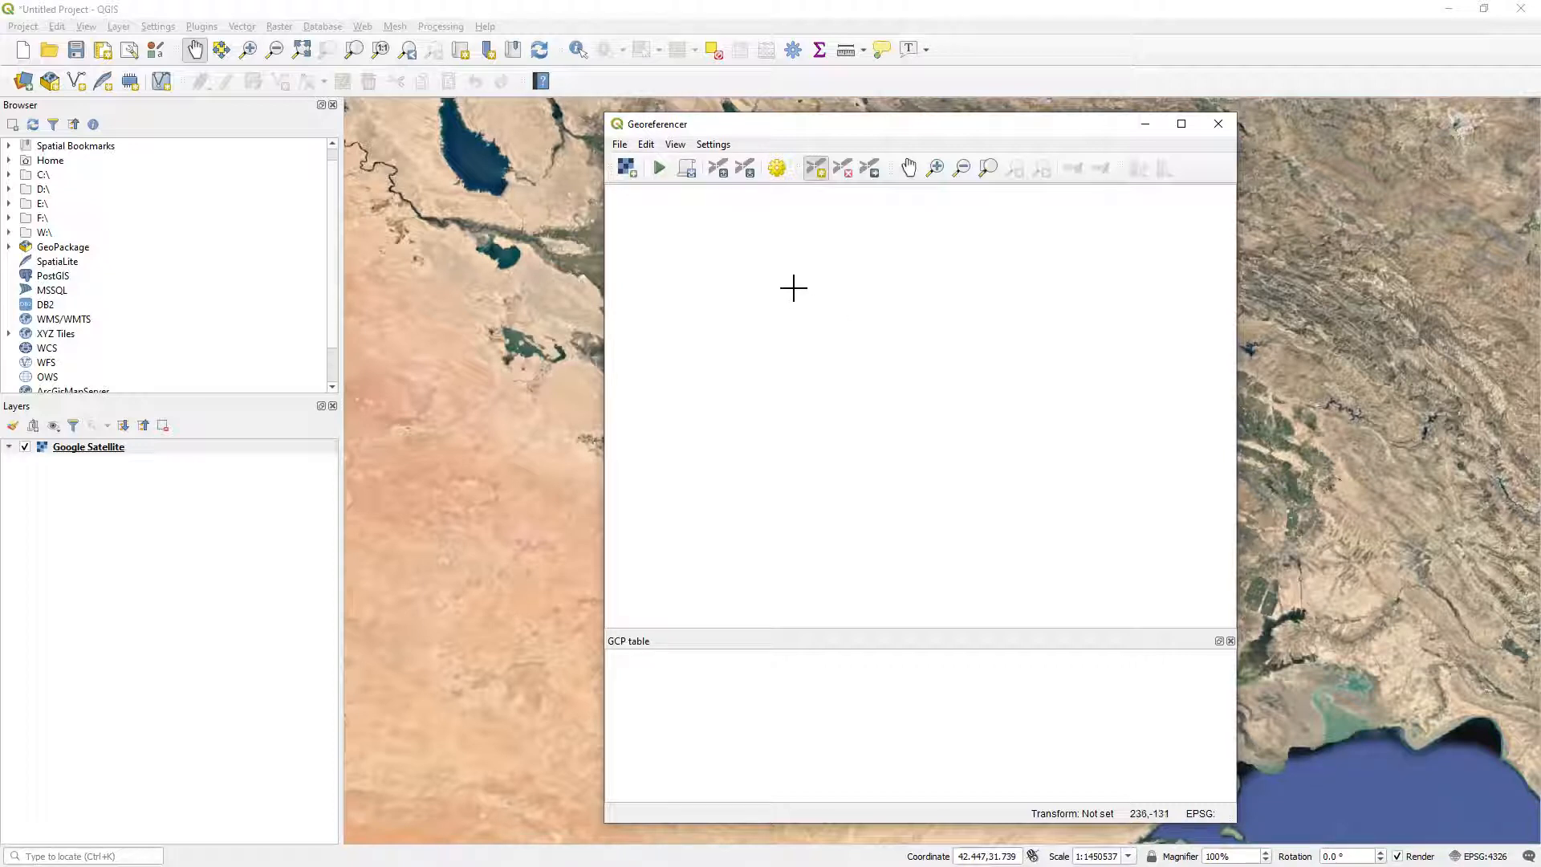
pyautogui.click(719, 148)
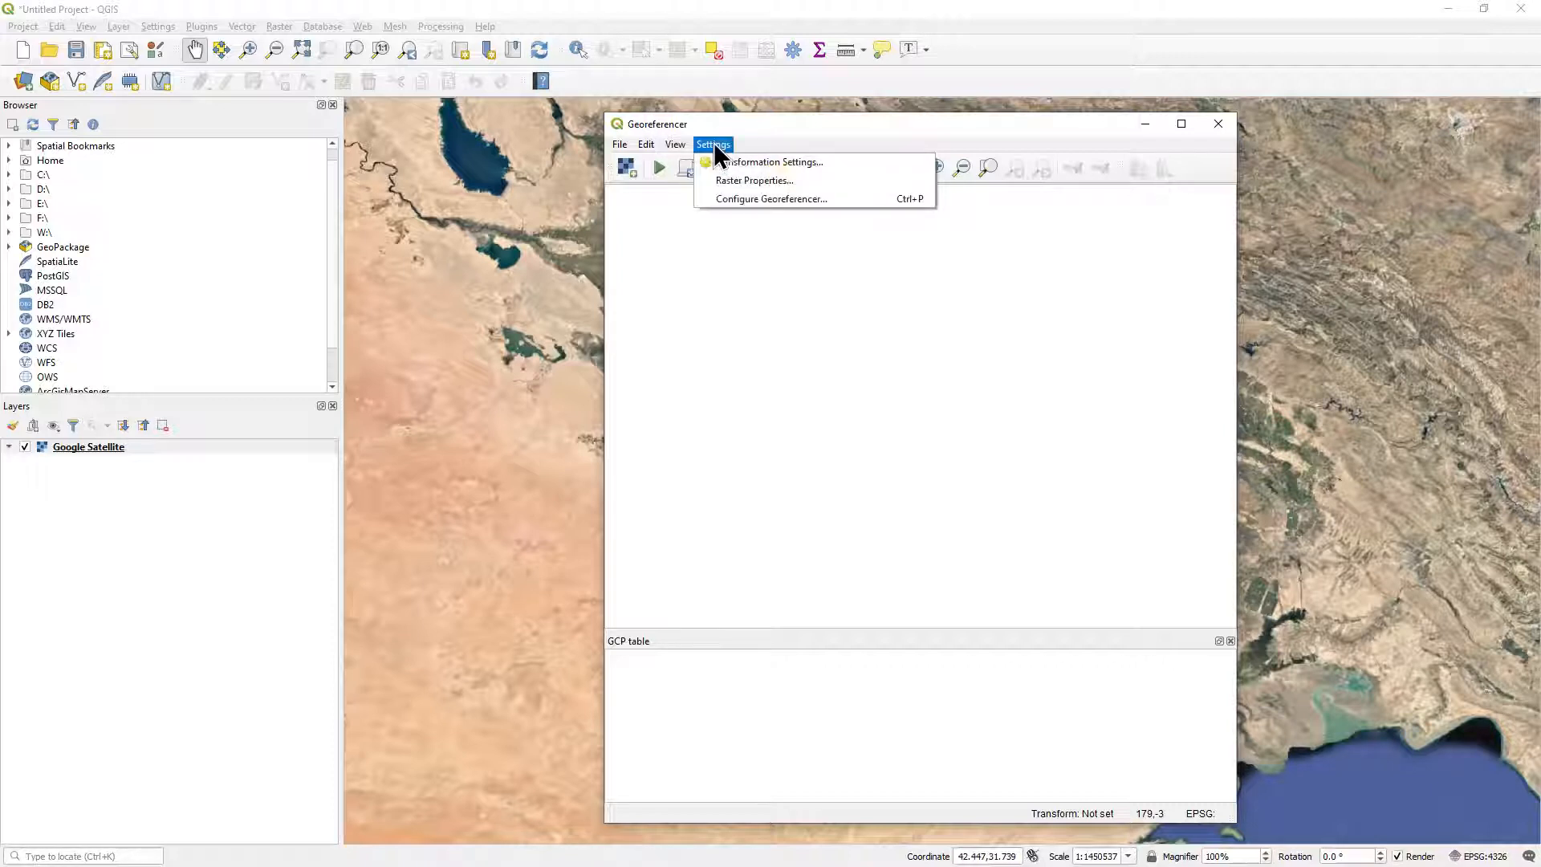
pyautogui.click(763, 197)
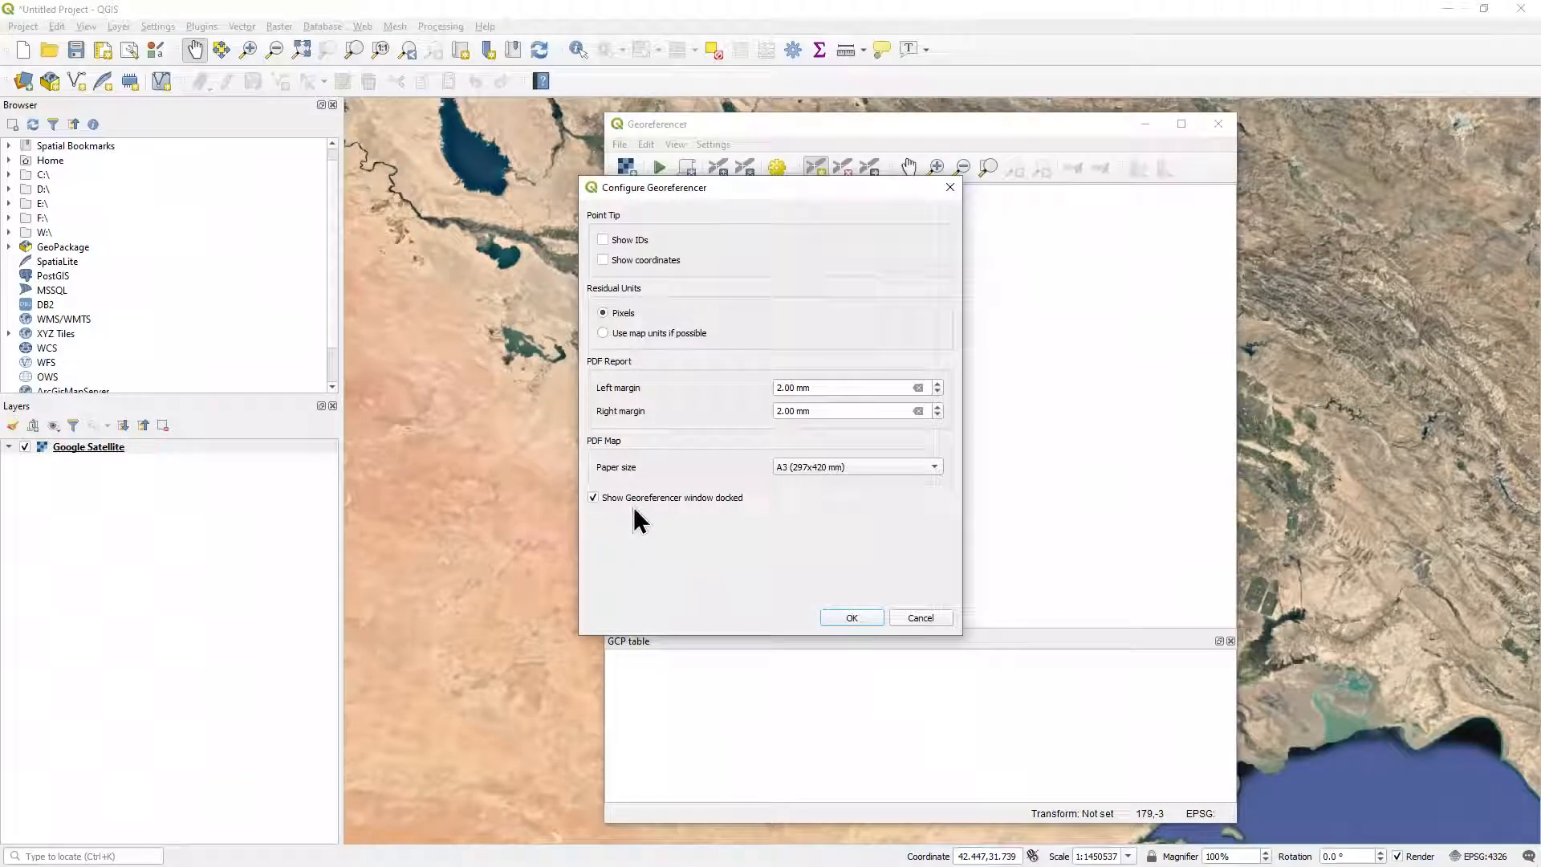
pyautogui.click(873, 621)
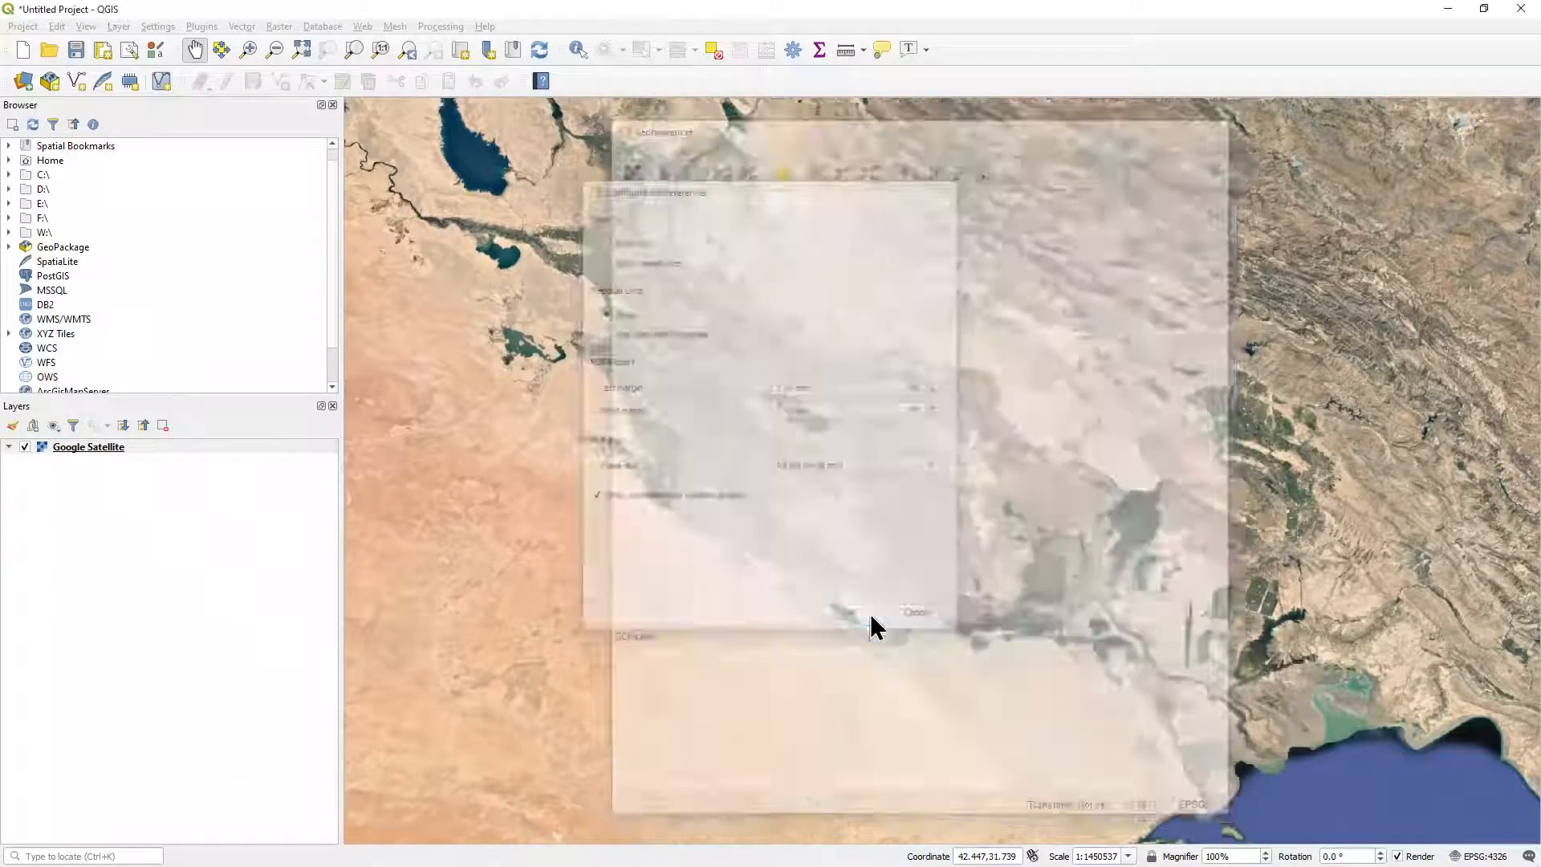
pyautogui.moveTo(881, 597); pyautogui.dragTo(1500, 468)
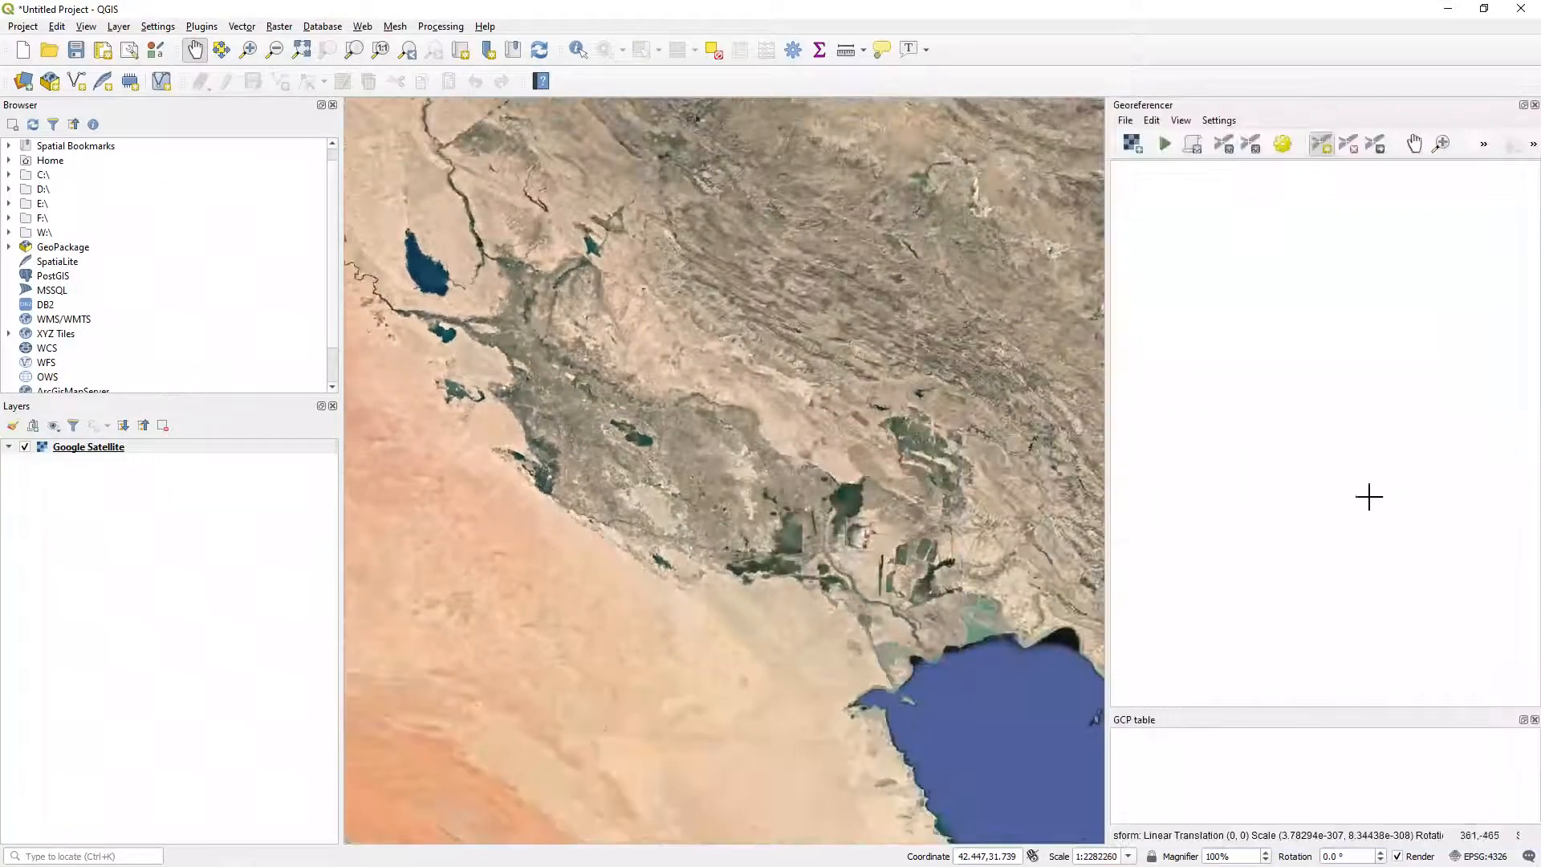
pyautogui.moveTo(1107, 336); pyautogui.dragTo(979, 338)
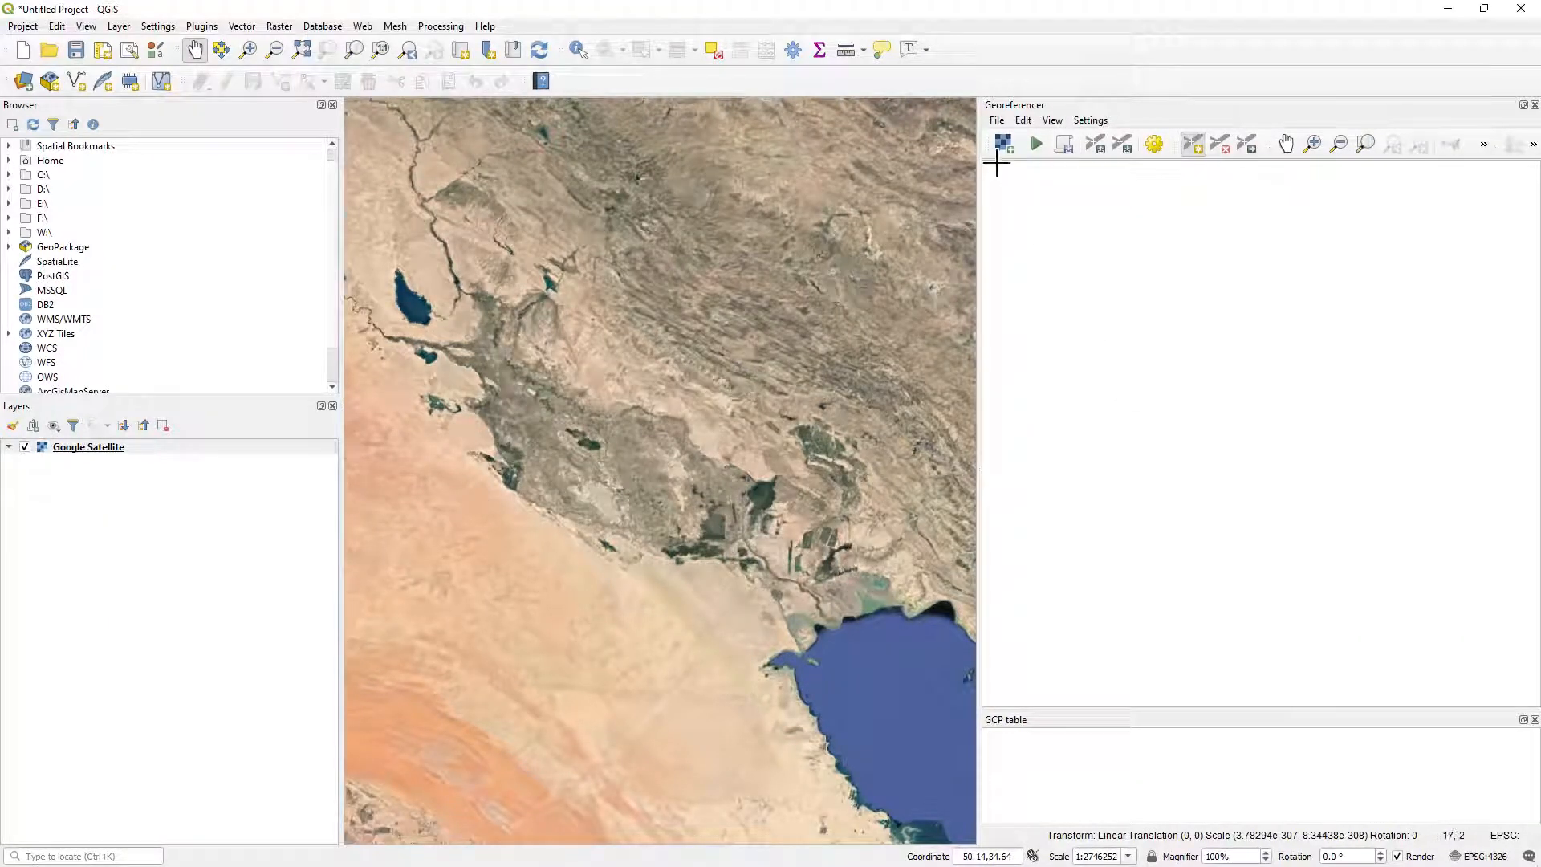
# Load the raster txu-pclmaps-oclc-6589753-najaf.jpg from the Iraq_Maps folder into the Georeferencer.
pyautogui.click(997, 120)
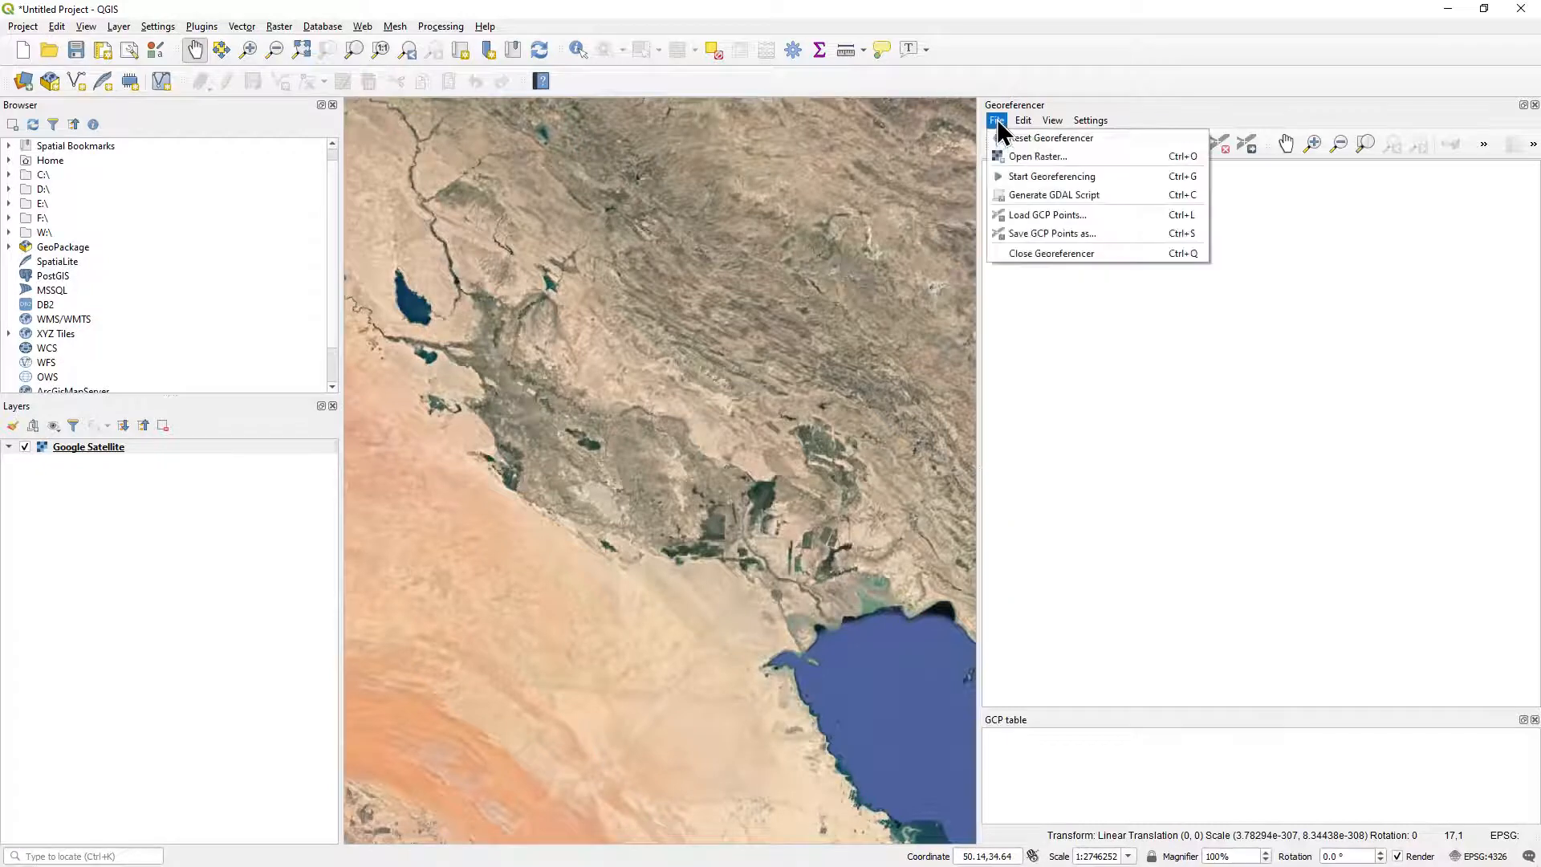
pyautogui.click(1063, 157)
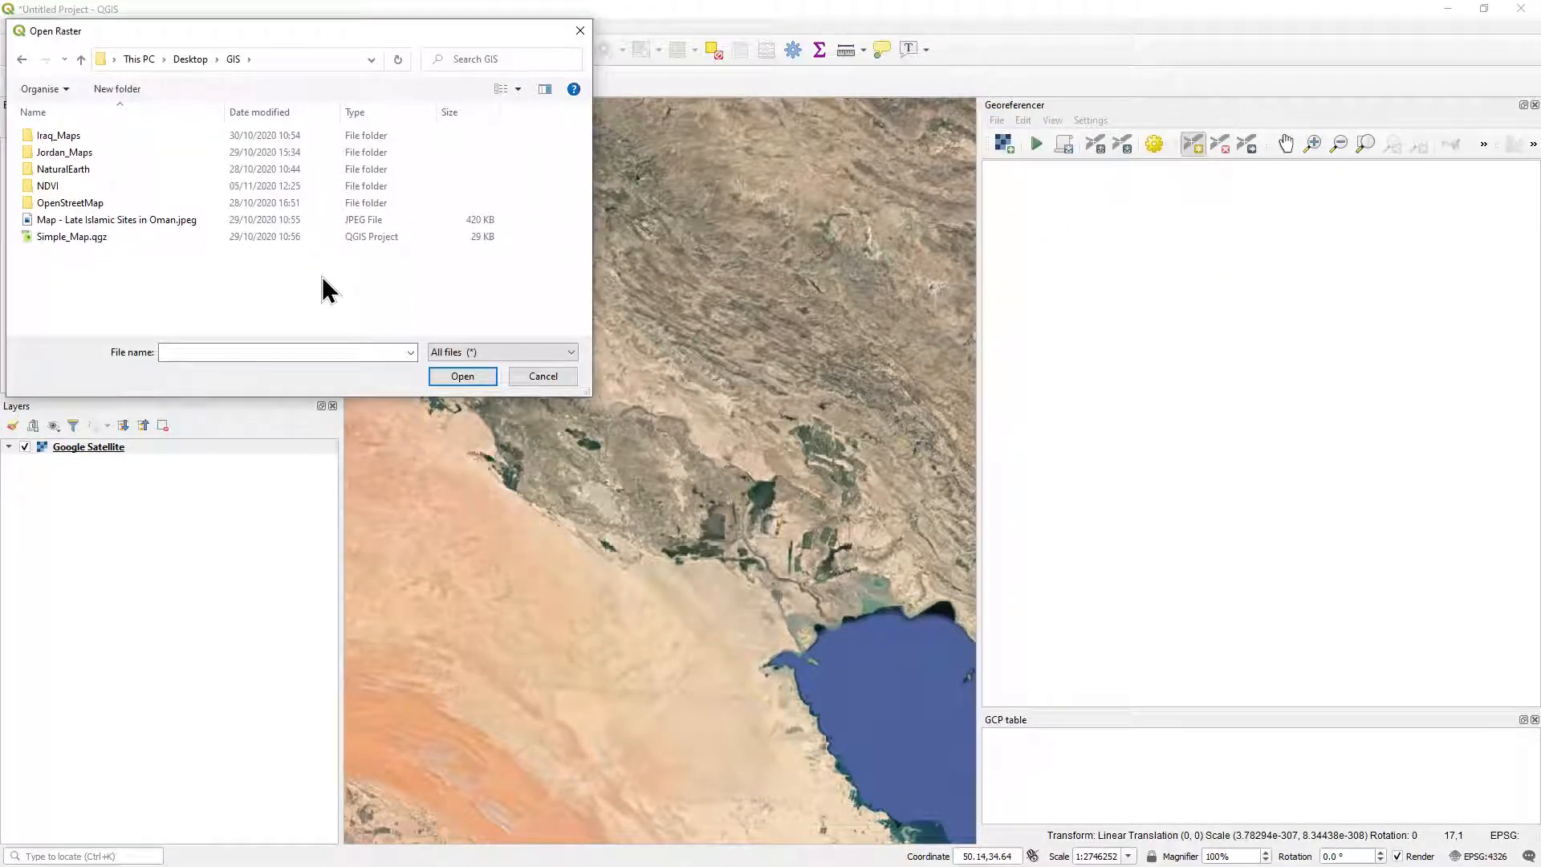
pyautogui.doubleClick(77, 134)
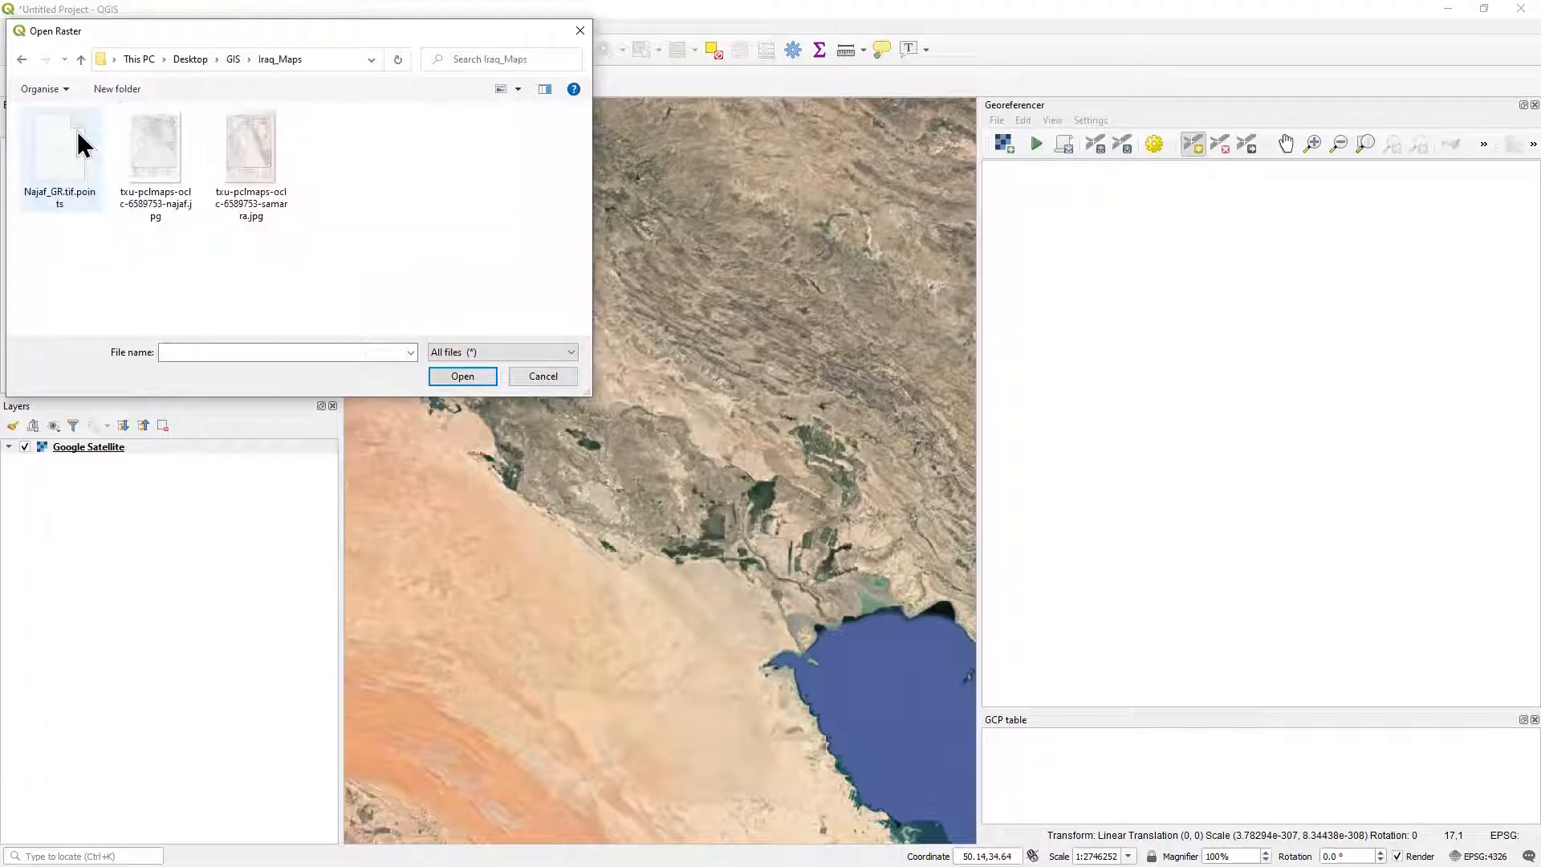
pyautogui.click(155, 133)
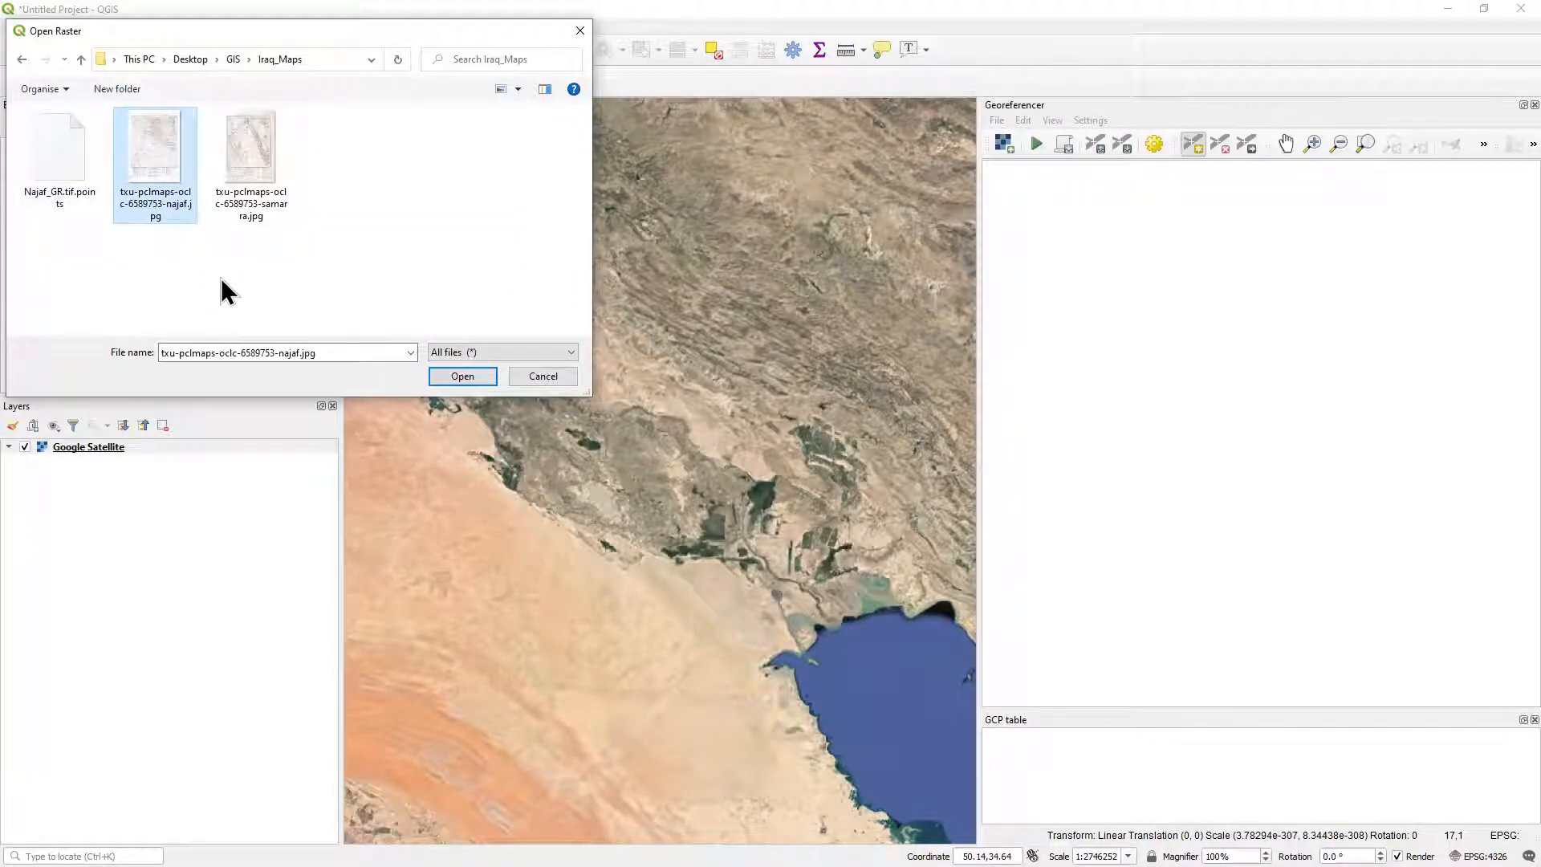
pyautogui.click(463, 376)
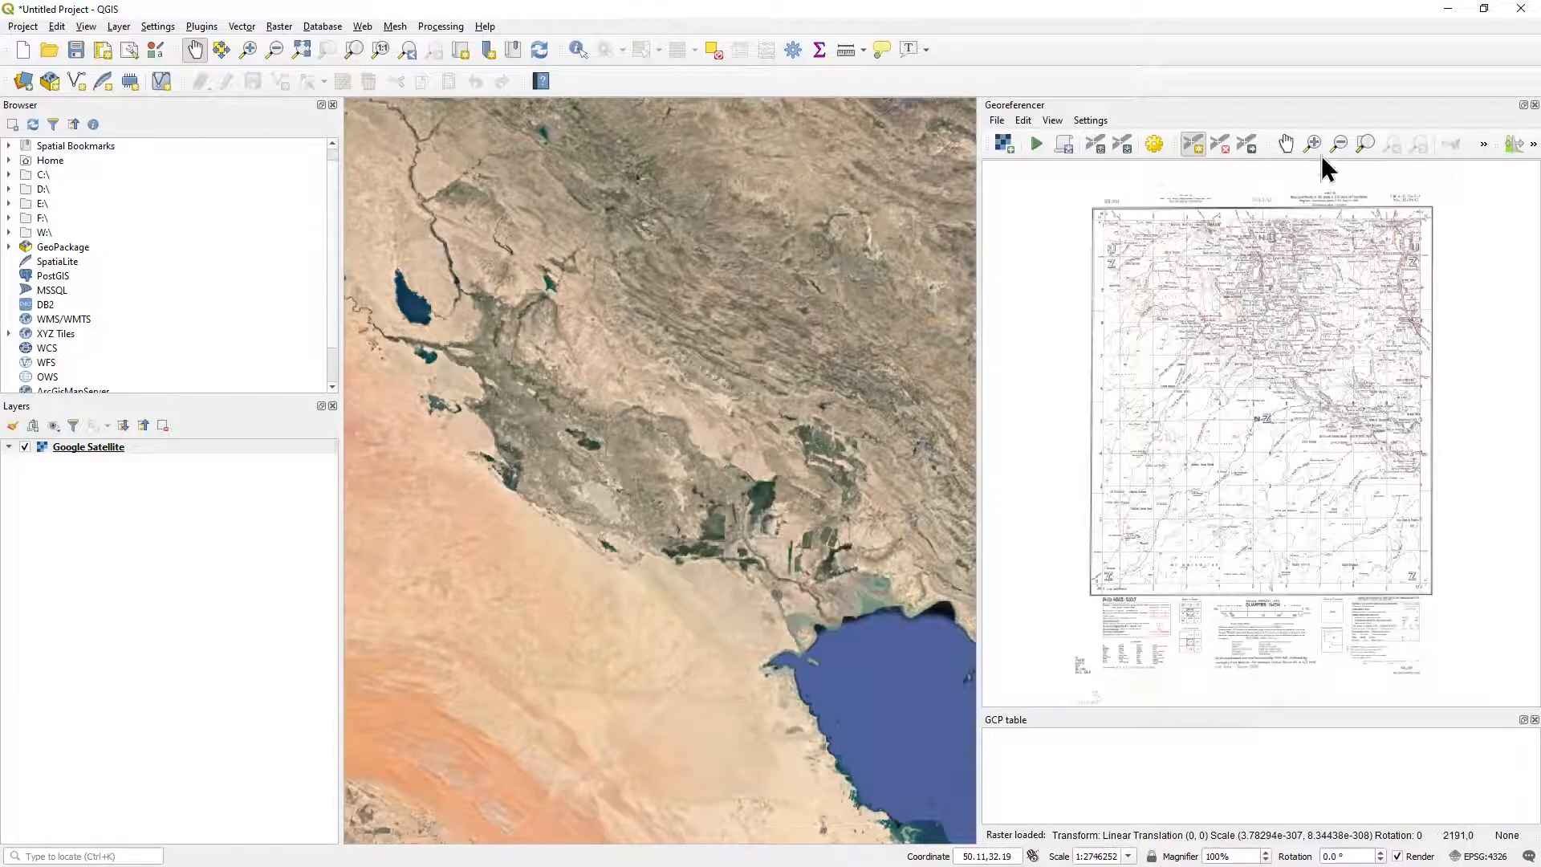
# Examine the Najaf sheet from its title and upper grid down to its southern part, ending at full extent.
pyautogui.click(1312, 144)
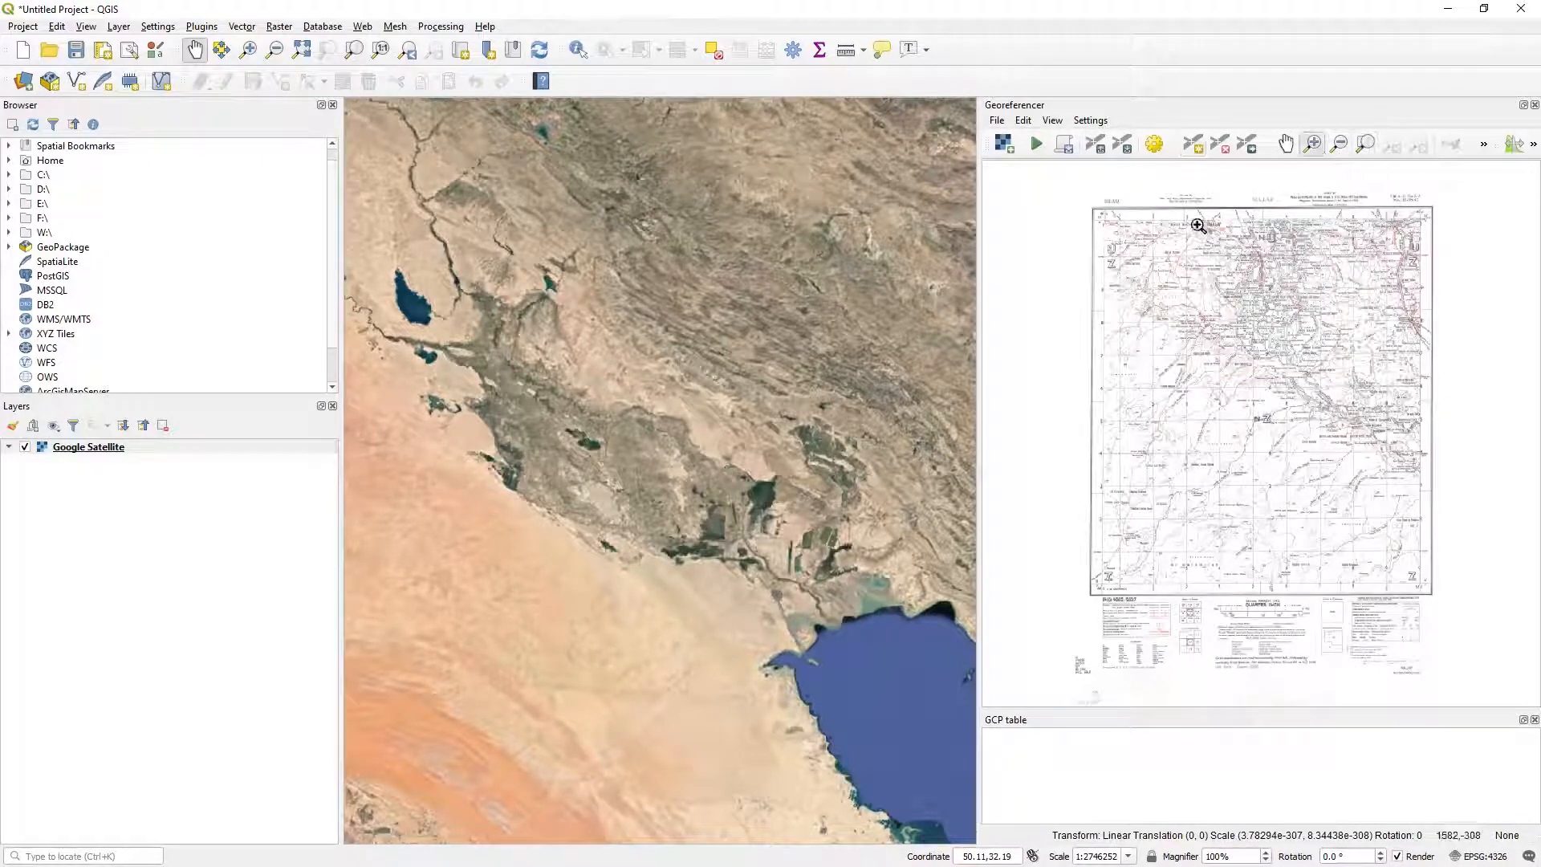
pyautogui.moveTo(1093, 200); pyautogui.dragTo(1349, 358)
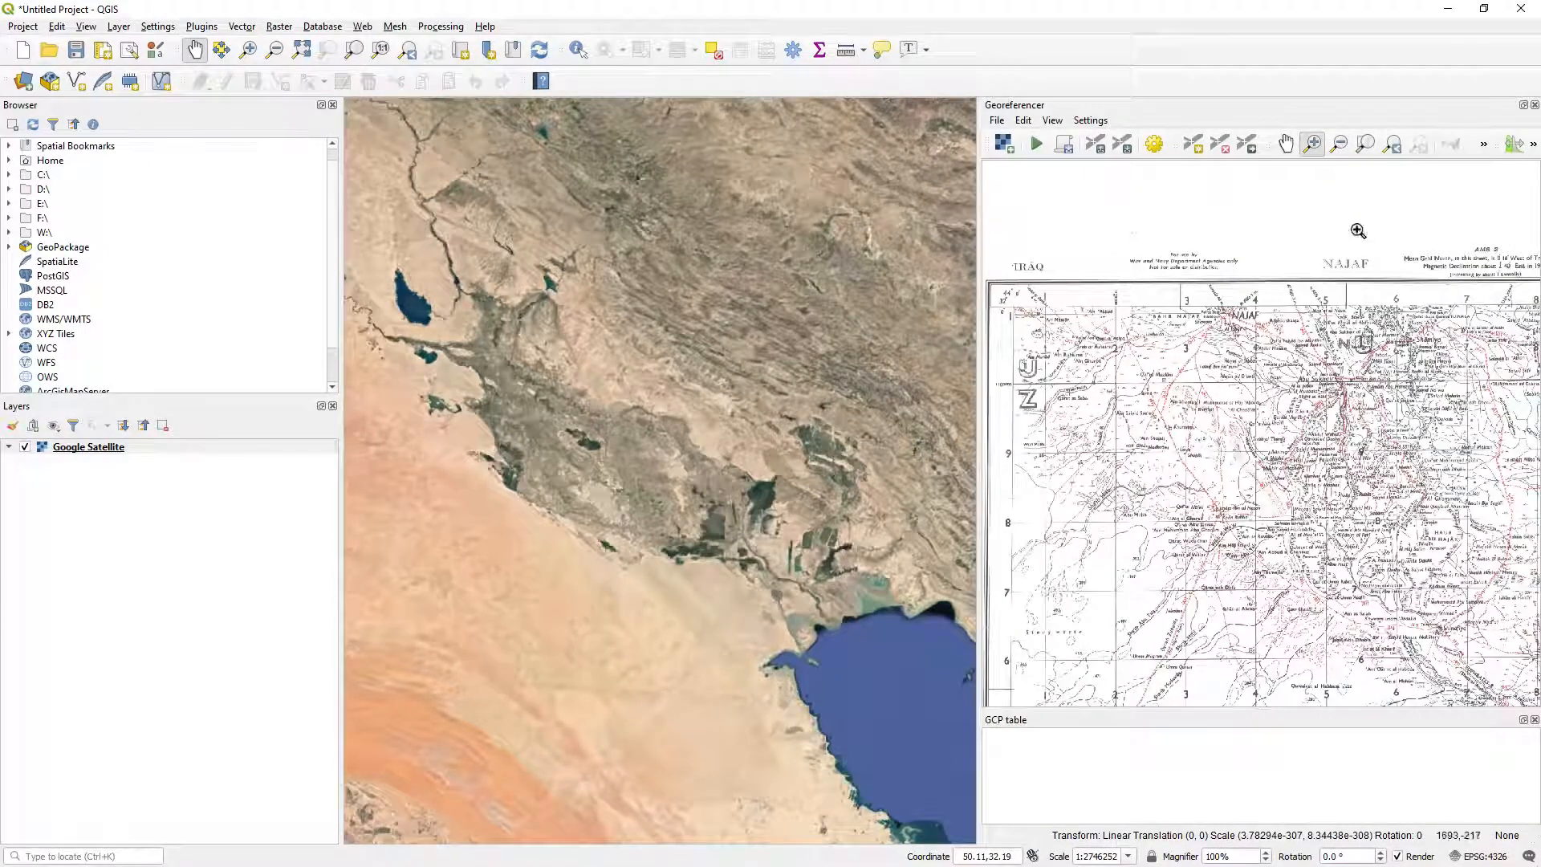
pyautogui.click(1285, 146)
pyautogui.moveTo(1347, 637); pyautogui.dragTo(1193, 357)
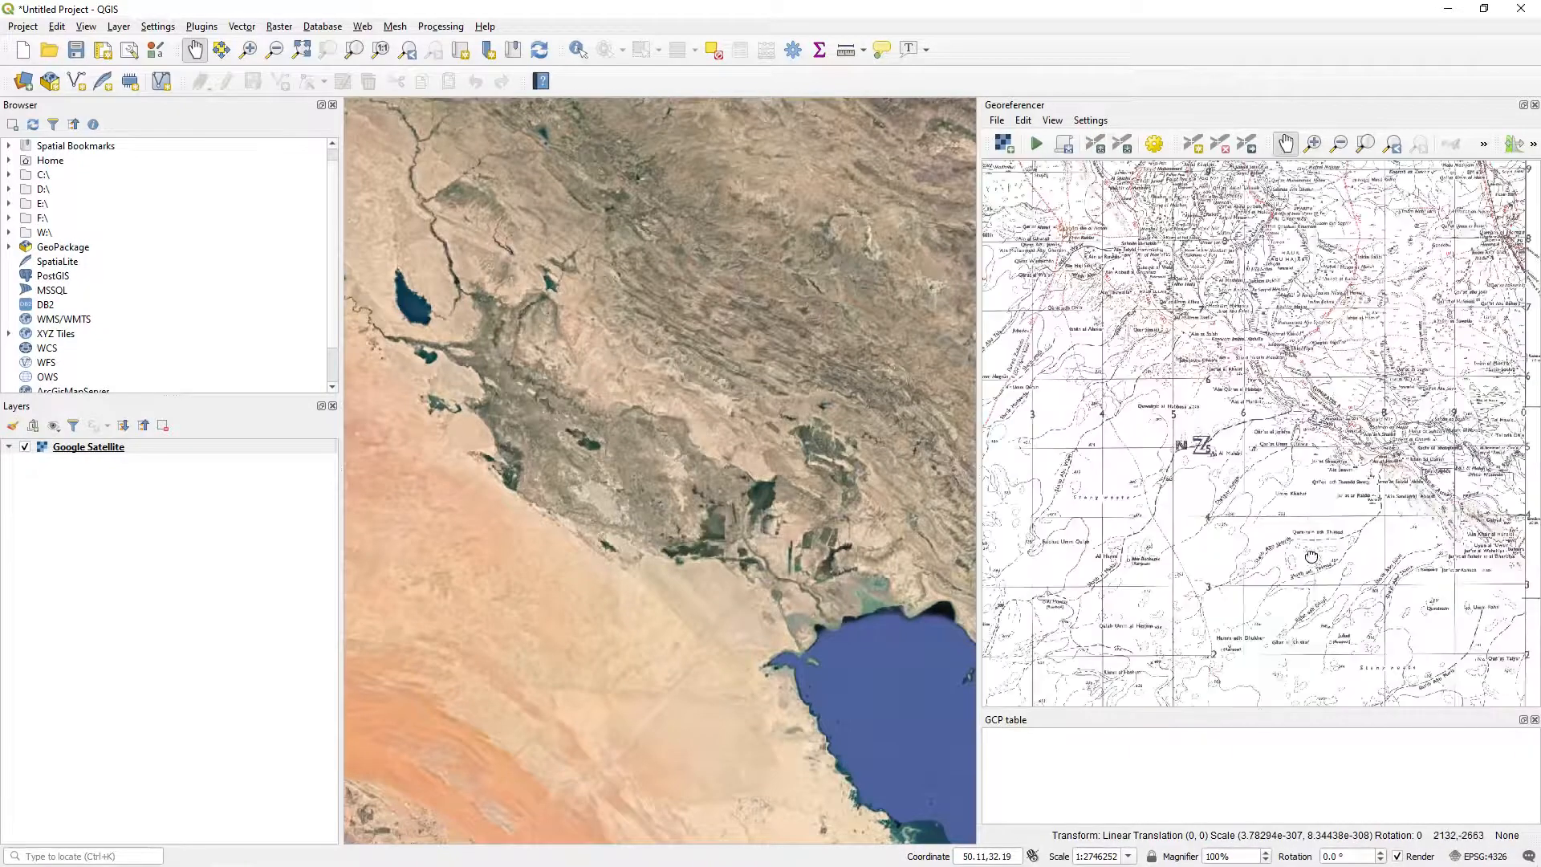
pyautogui.moveTo(1352, 690); pyautogui.dragTo(1277, 489)
pyautogui.moveTo(1275, 491); pyautogui.dragTo(1316, 465)
pyautogui.moveTo(1206, 517); pyautogui.dragTo(1262, 354)
pyautogui.click(1392, 146)
pyautogui.click(1365, 146)
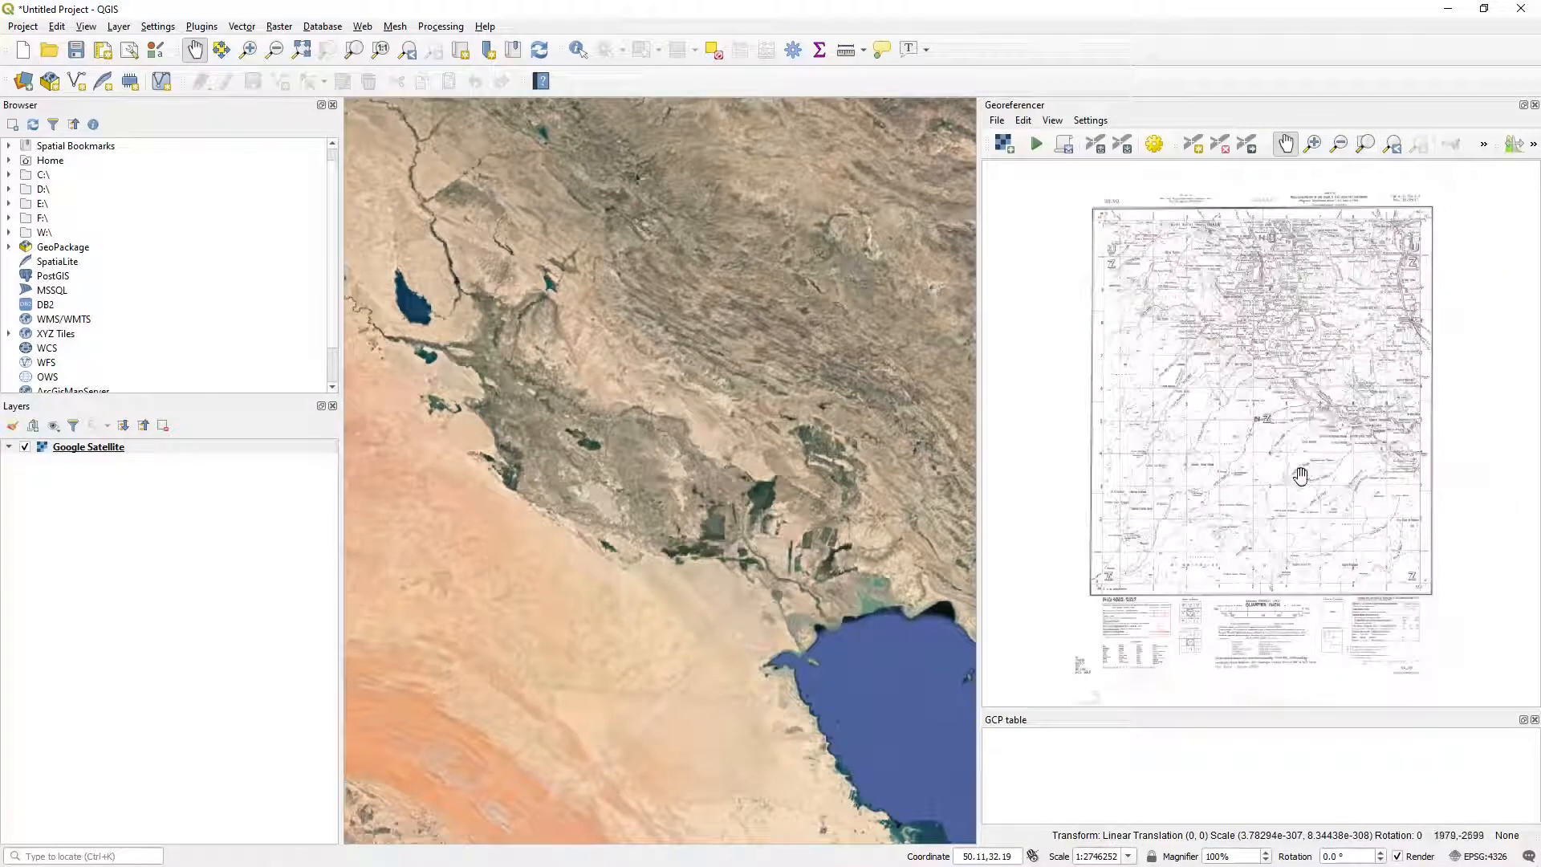
# Examine the Najaf sheet's central grid squares and the Euphrates area around Shinafiya in detail, ending with the whole sheet in view.
pyautogui.scroll(2, 1219, 477)
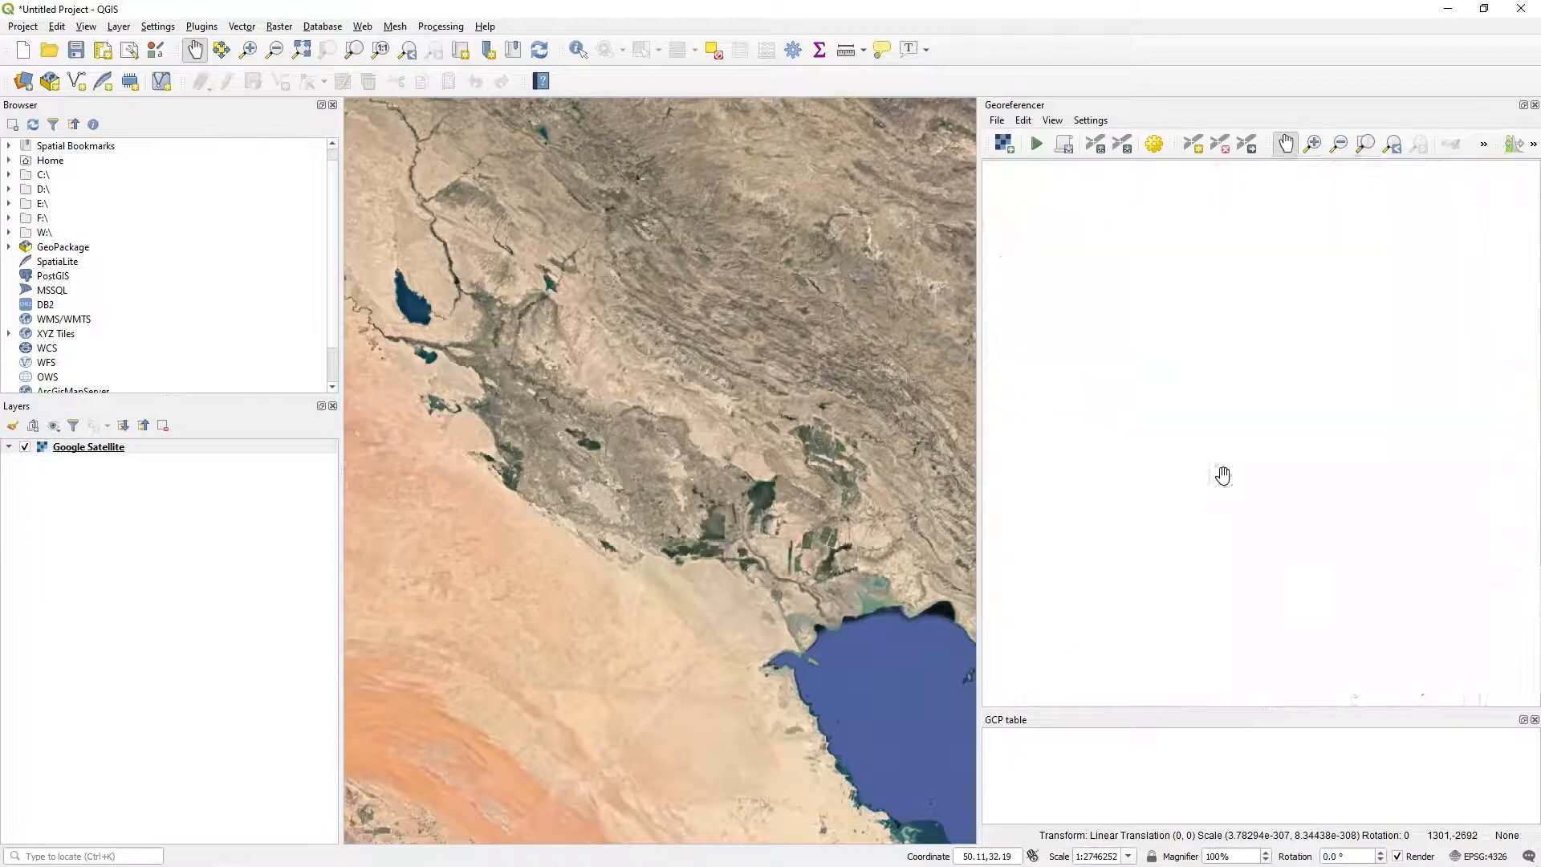
pyautogui.scroll(-2, 1224, 474)
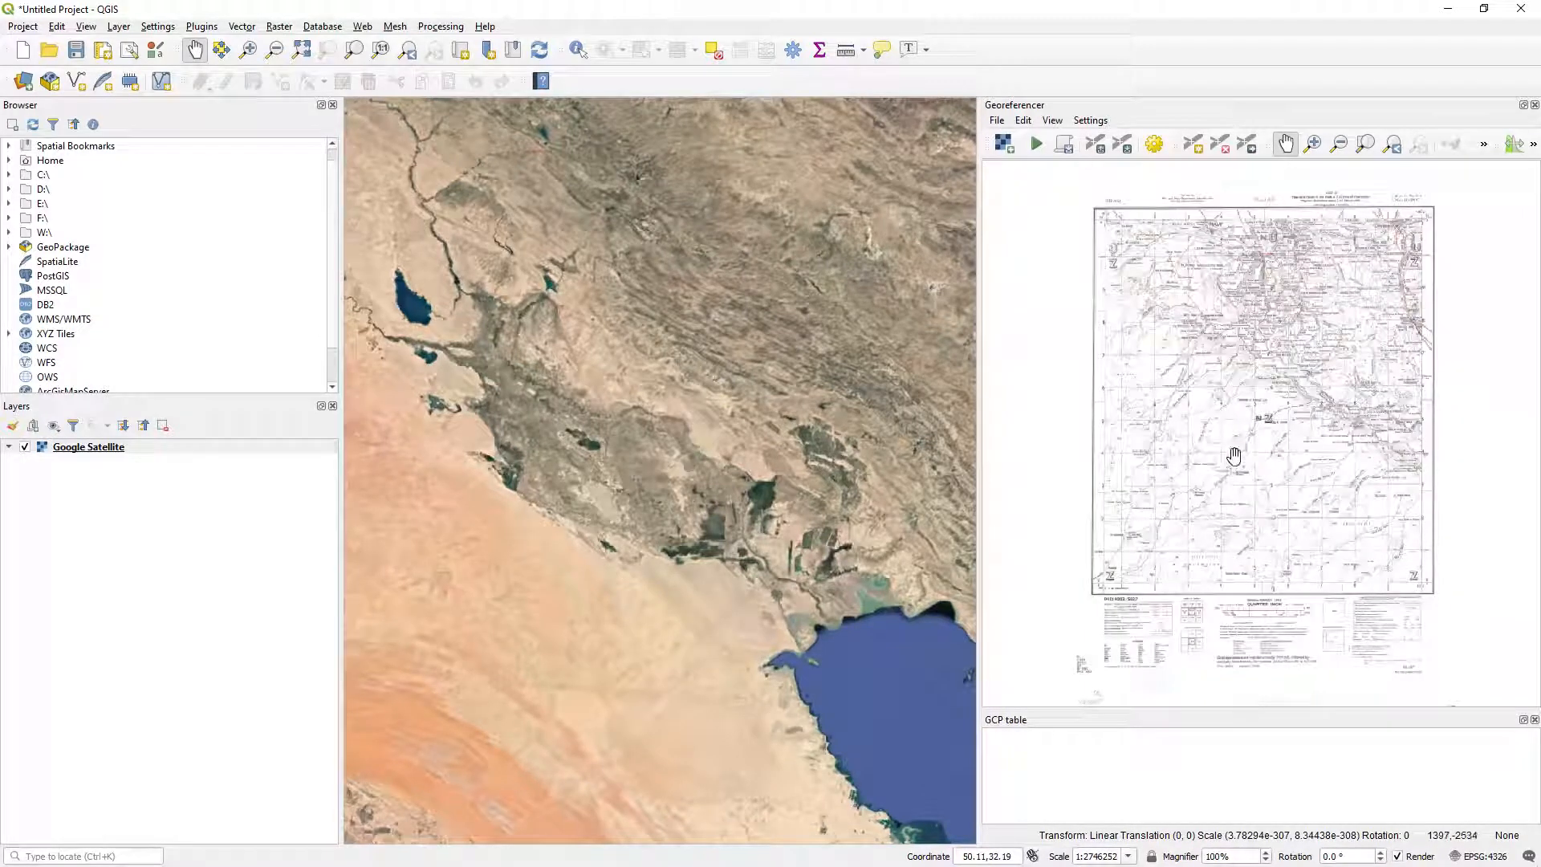
pyautogui.scroll(2, 1234, 456)
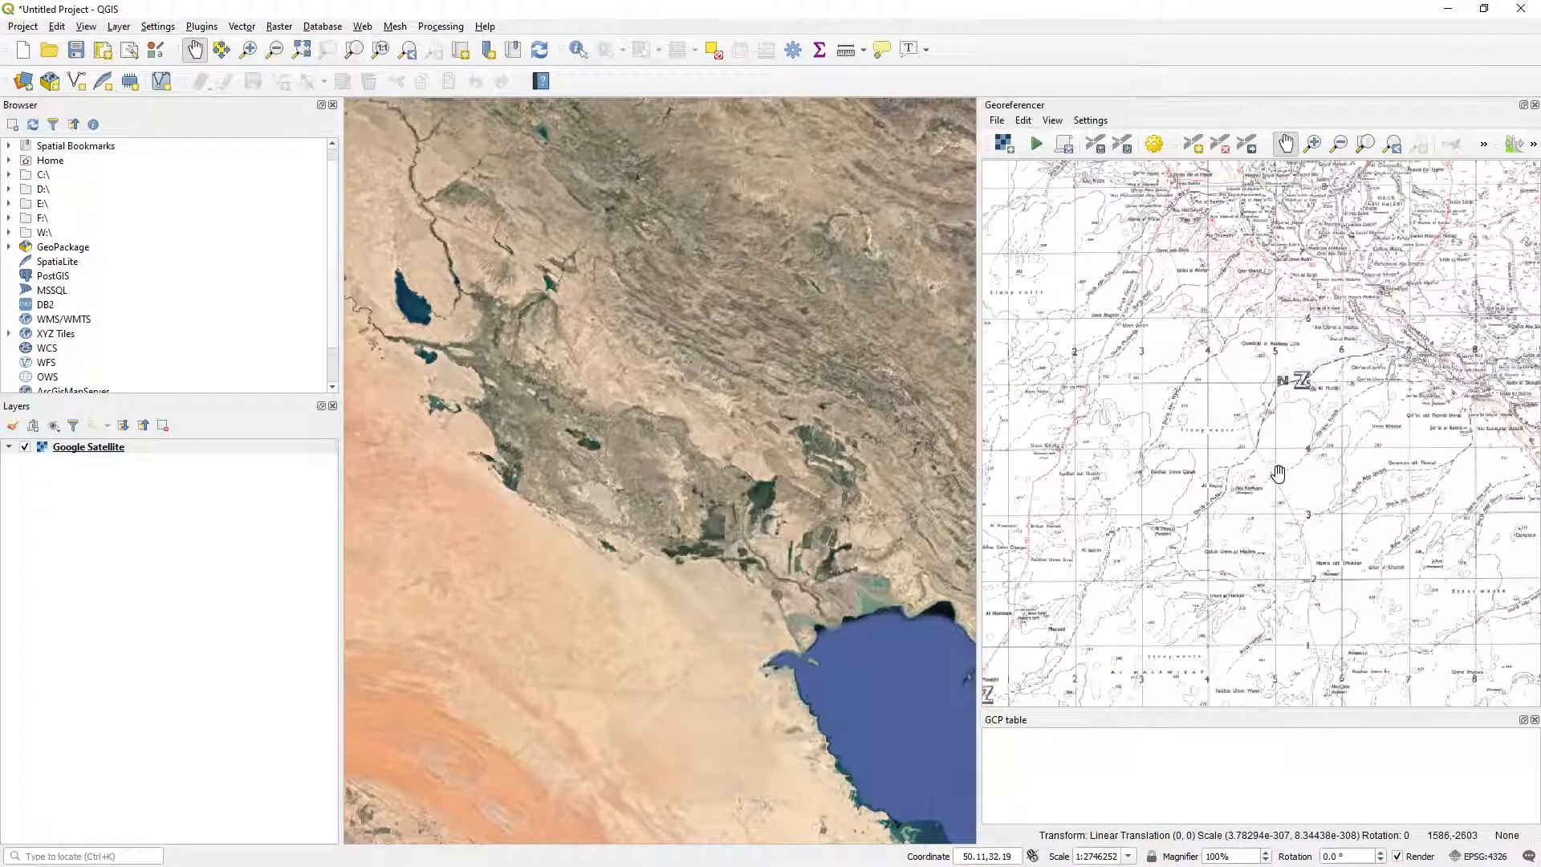
pyautogui.click(1314, 144)
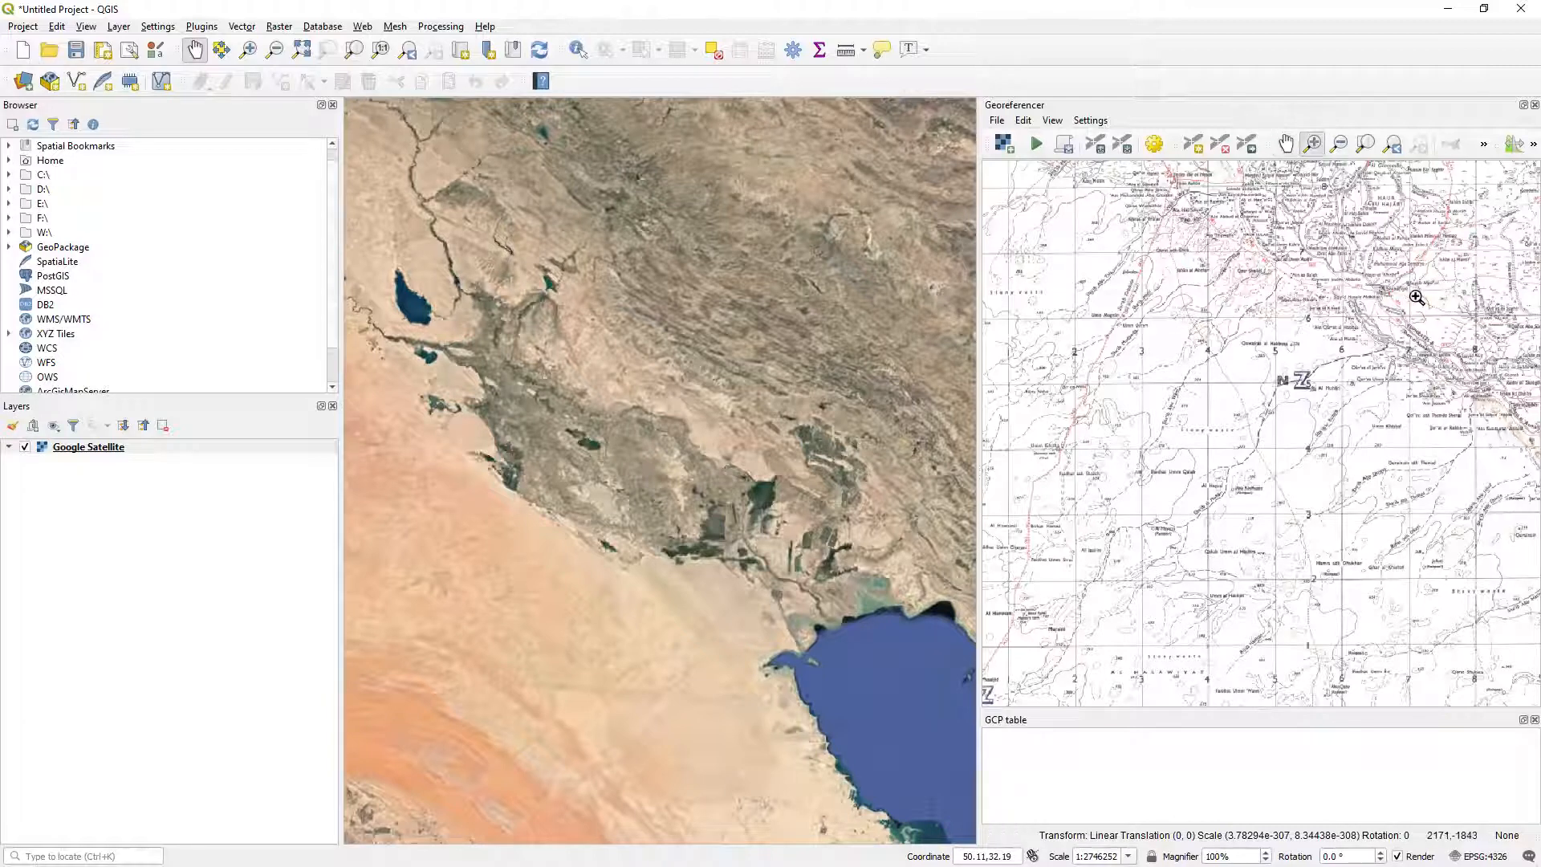
pyautogui.moveTo(1418, 298); pyautogui.dragTo(1202, 511)
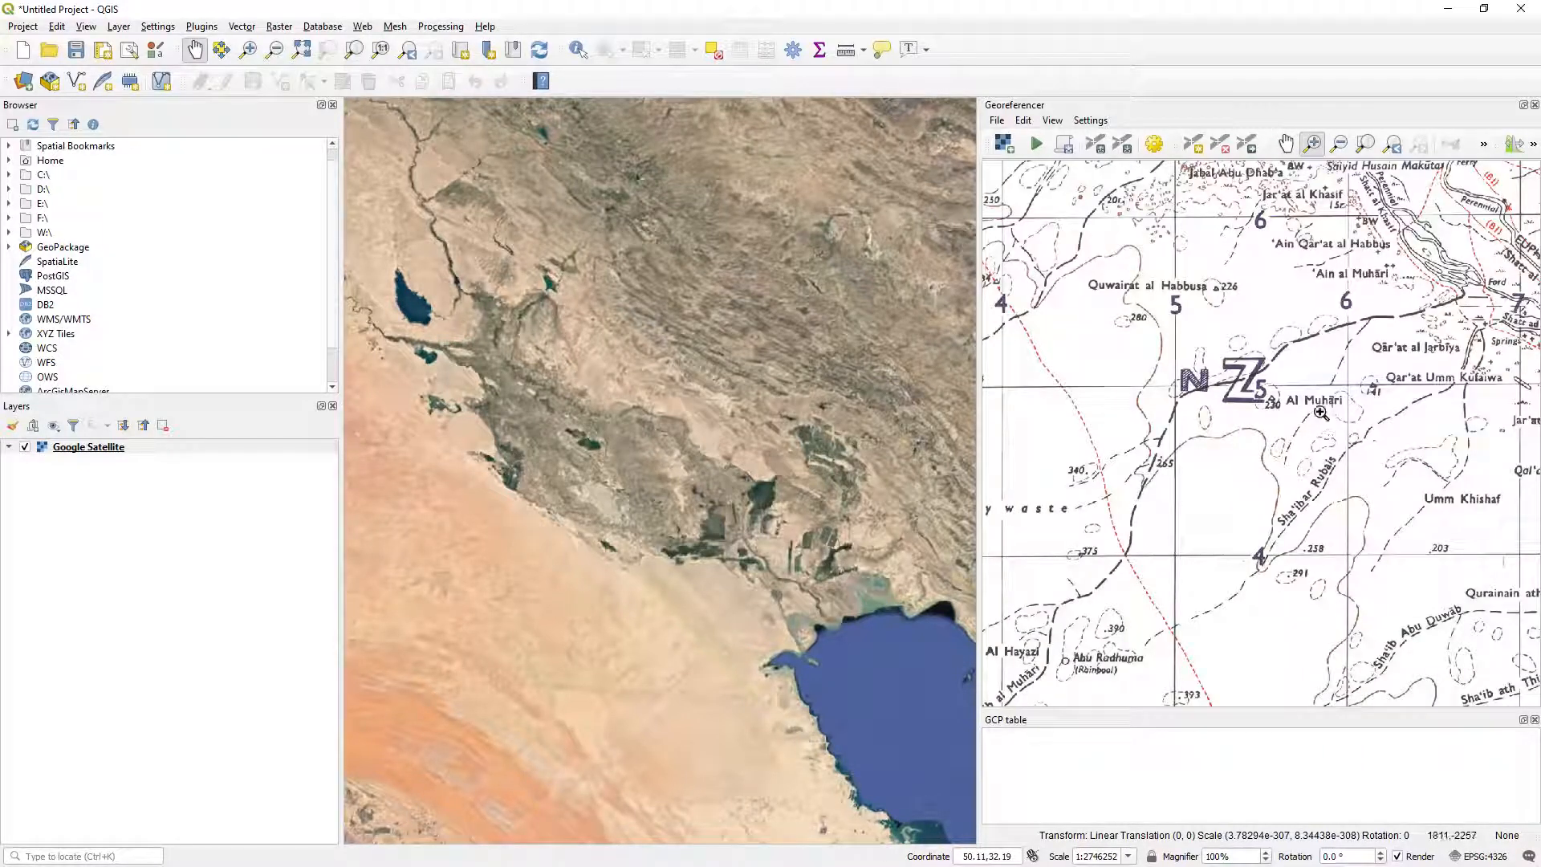
pyautogui.moveTo(1327, 399); pyautogui.dragTo(1176, 428)
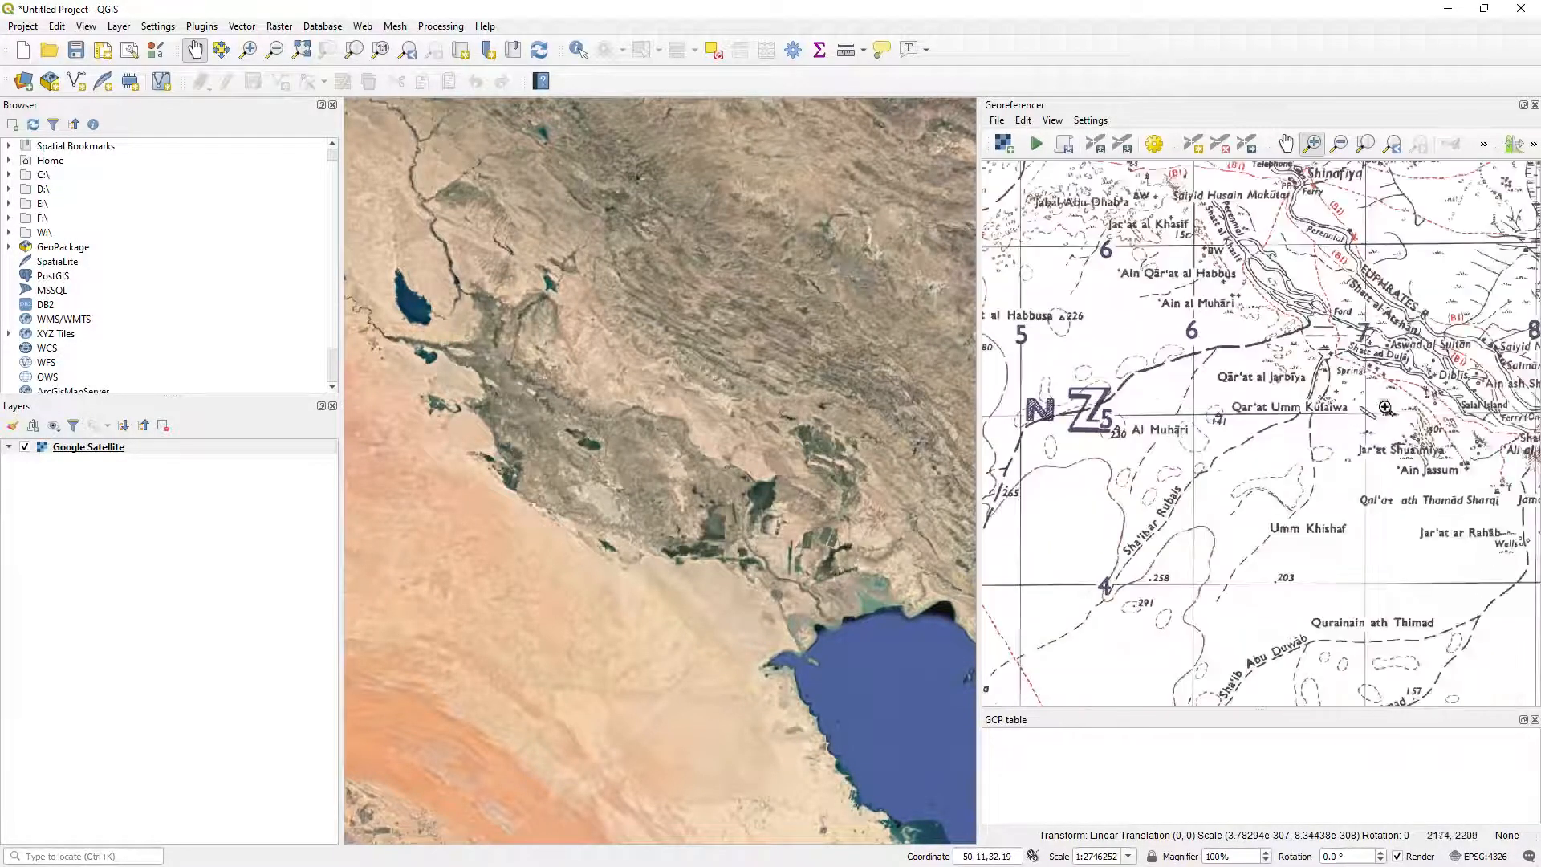
pyautogui.moveTo(1390, 402); pyautogui.dragTo(1113, 506)
pyautogui.moveTo(1314, 339); pyautogui.dragTo(1207, 492)
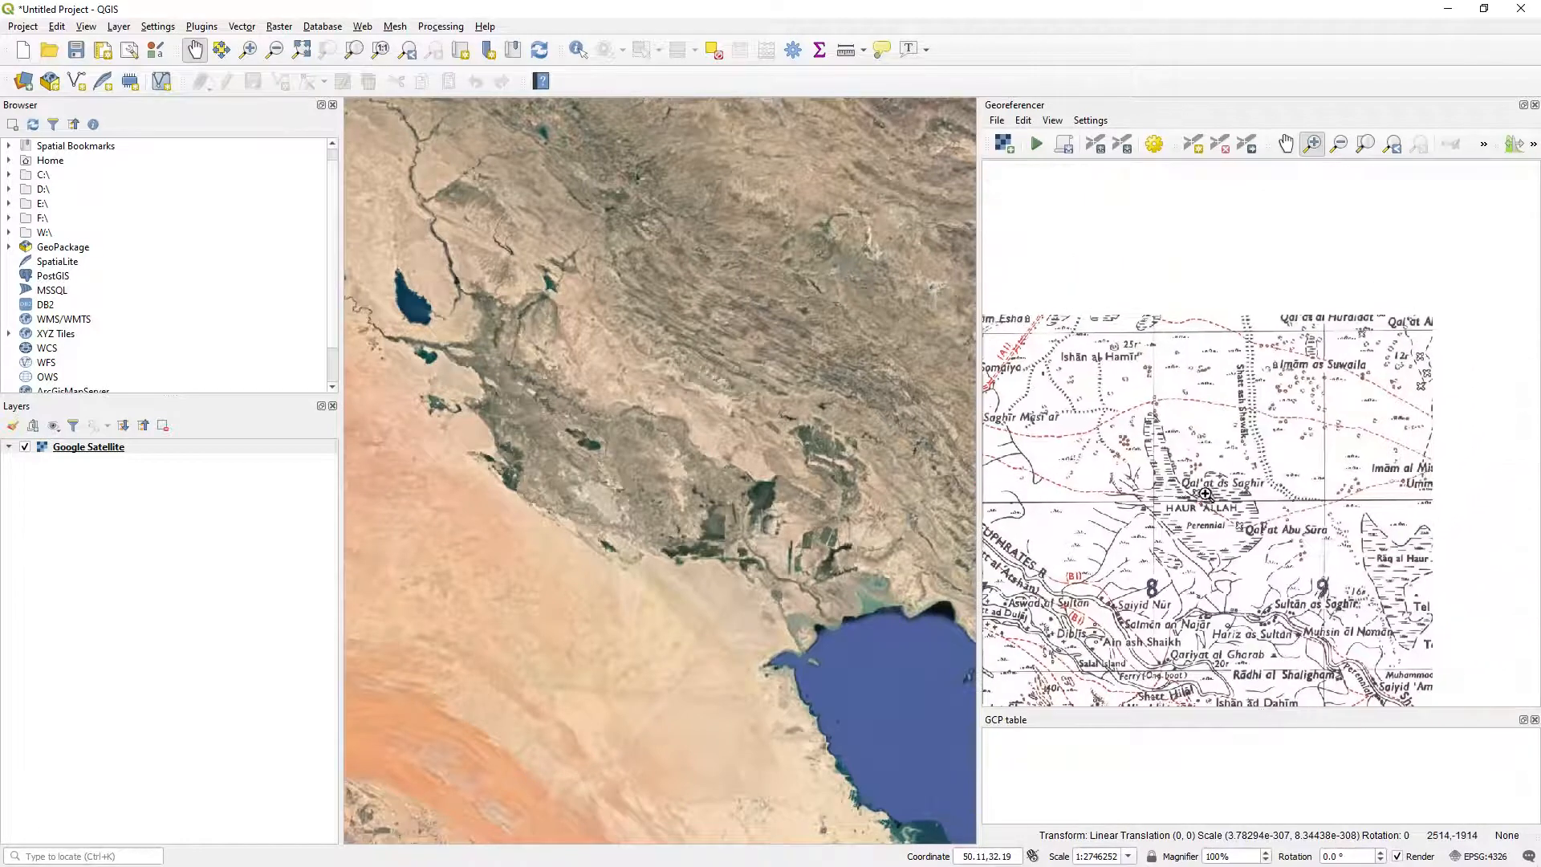
pyautogui.click(1287, 146)
pyautogui.moveTo(1069, 413); pyautogui.dragTo(1318, 436)
pyautogui.scroll(-5, 1285, 529)
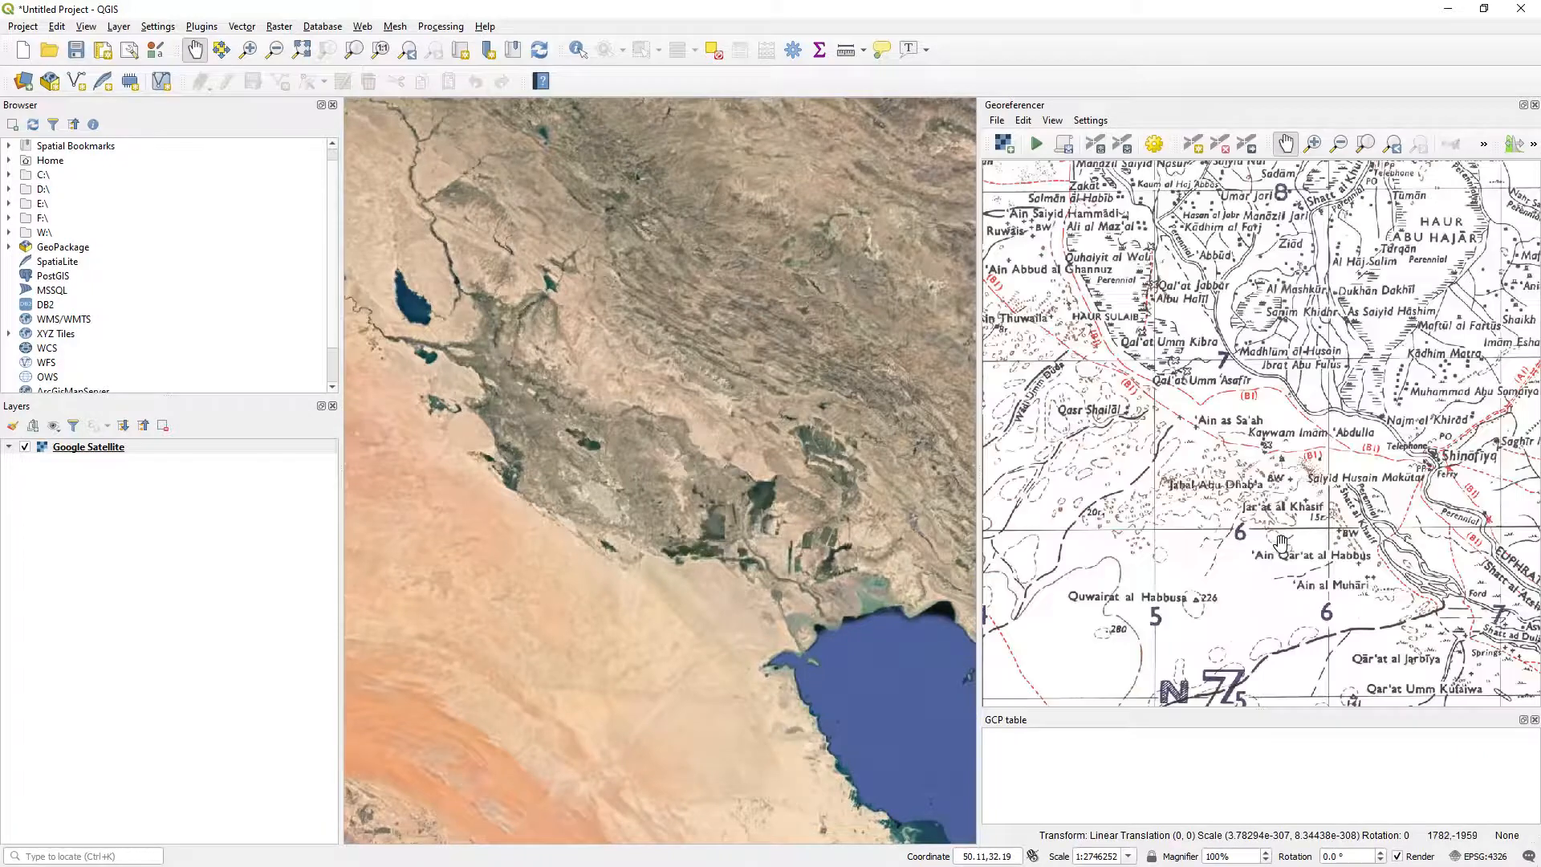
pyautogui.click(1366, 145)
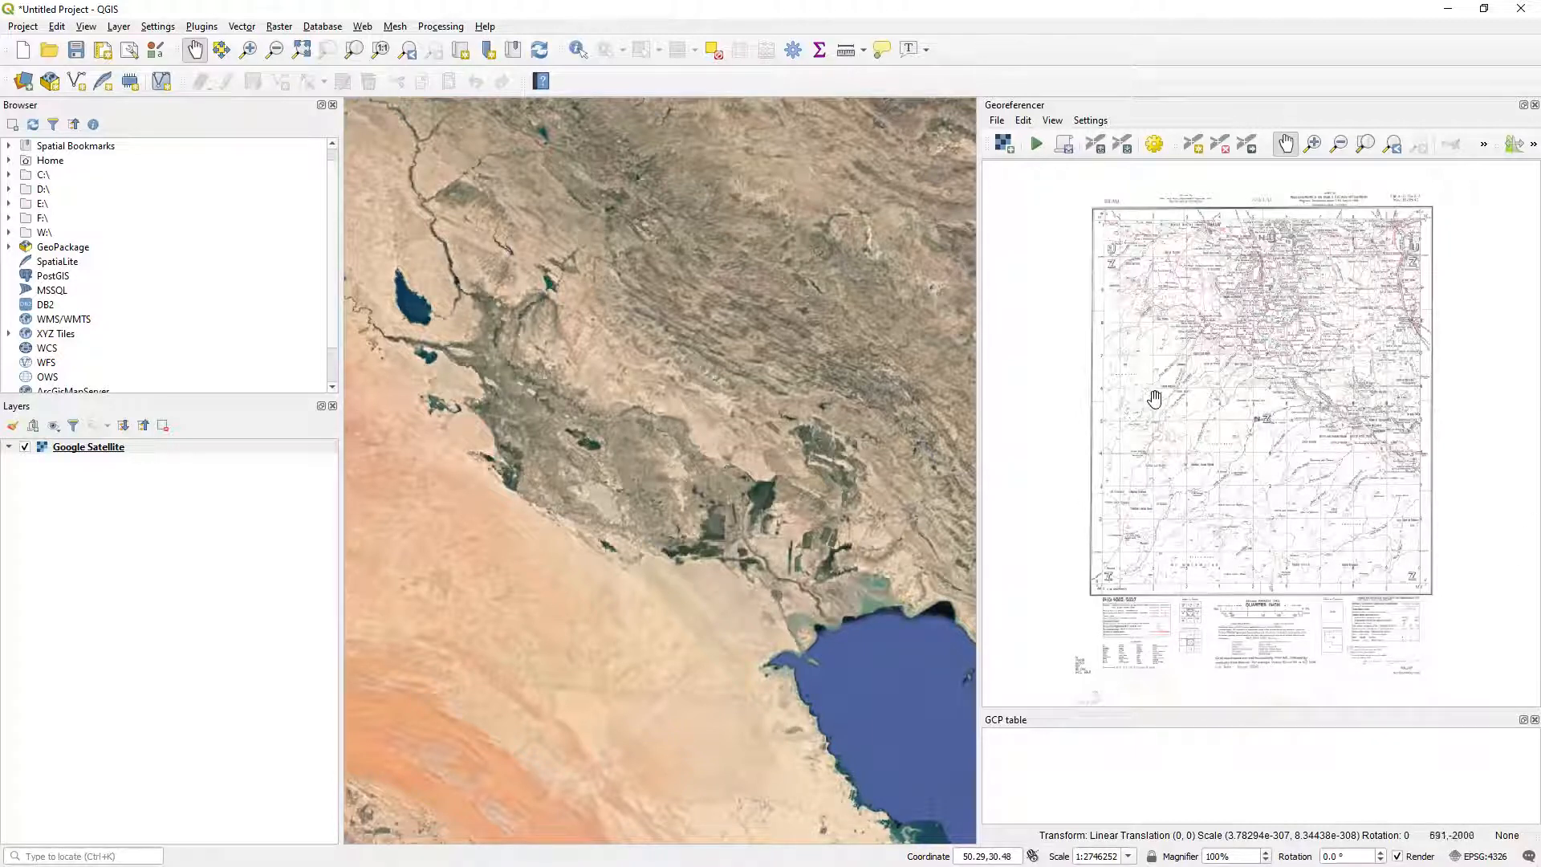
# Bring the sheet's Iraq Zone Grid projection notes into view and filter the project coordinate reference systems for "iraq zone".
pyautogui.scroll(2, 1293, 626)
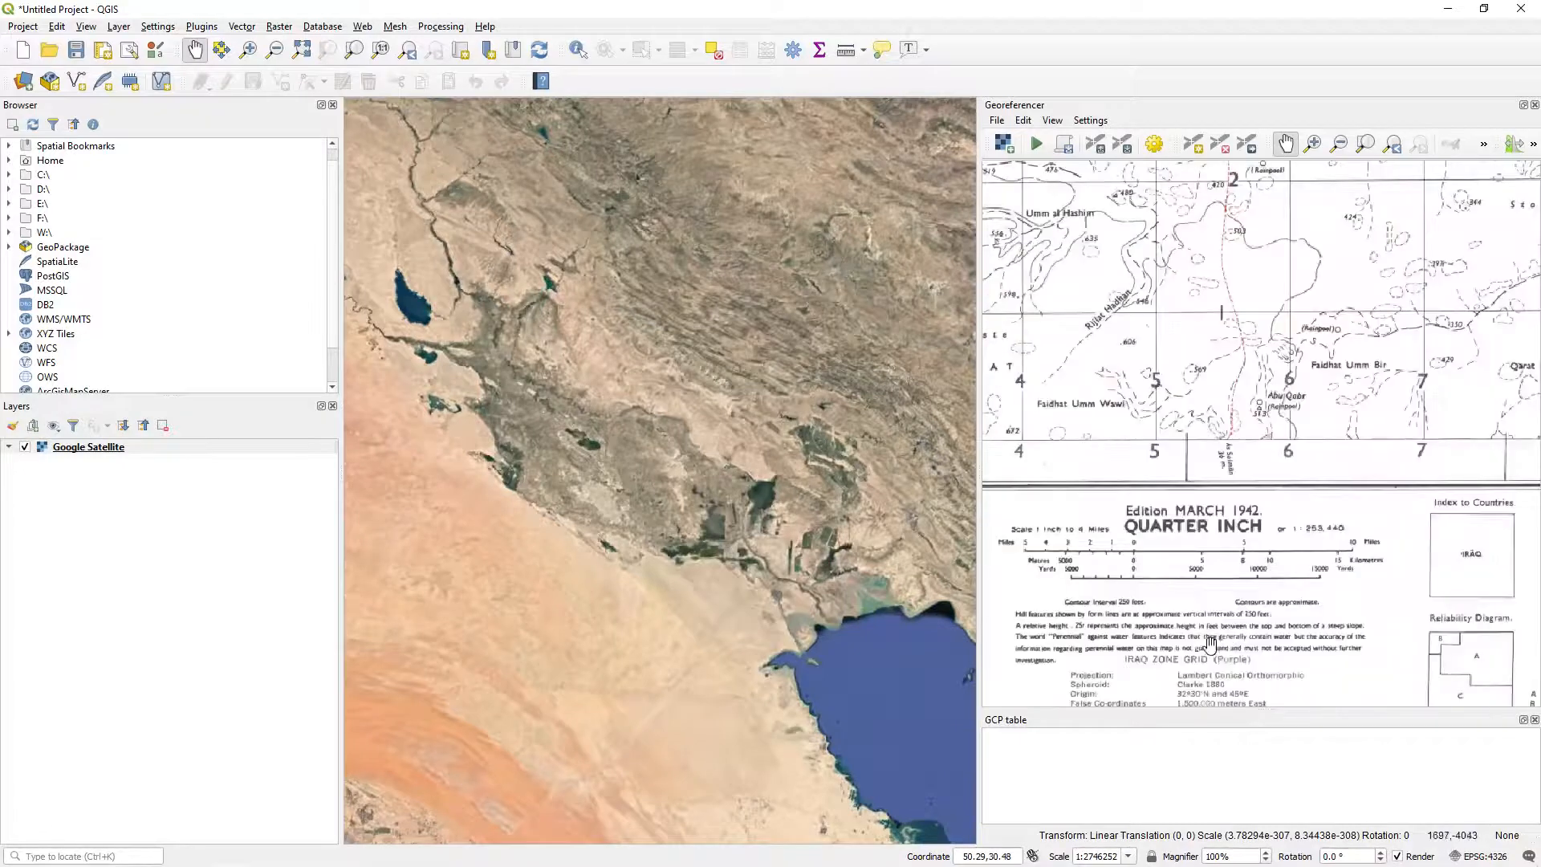
pyautogui.moveTo(1219, 639); pyautogui.dragTo(1211, 606)
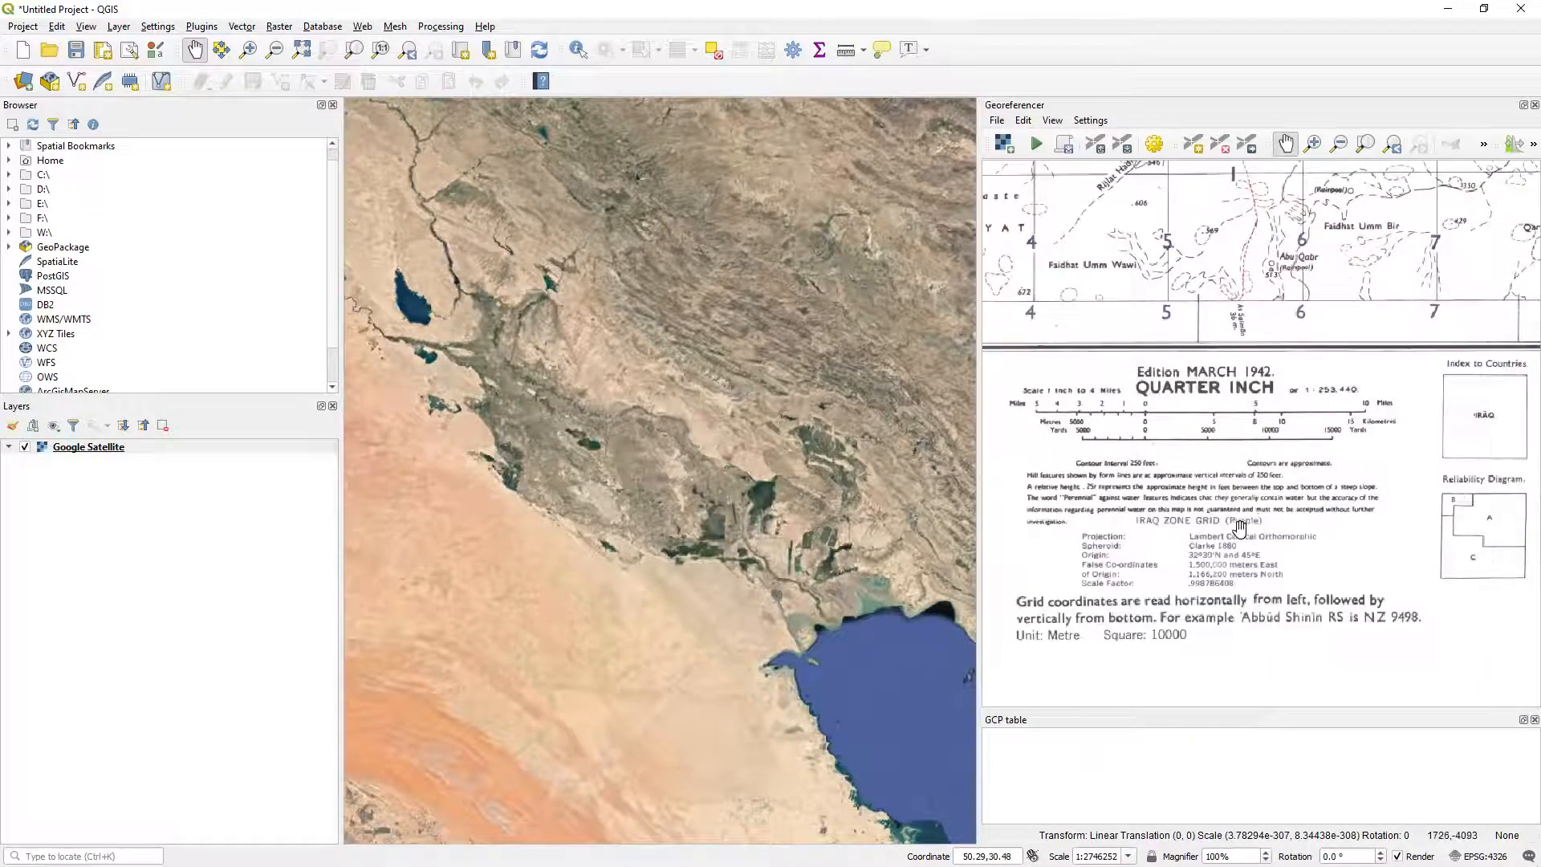
pyautogui.scroll(1, 1212, 588)
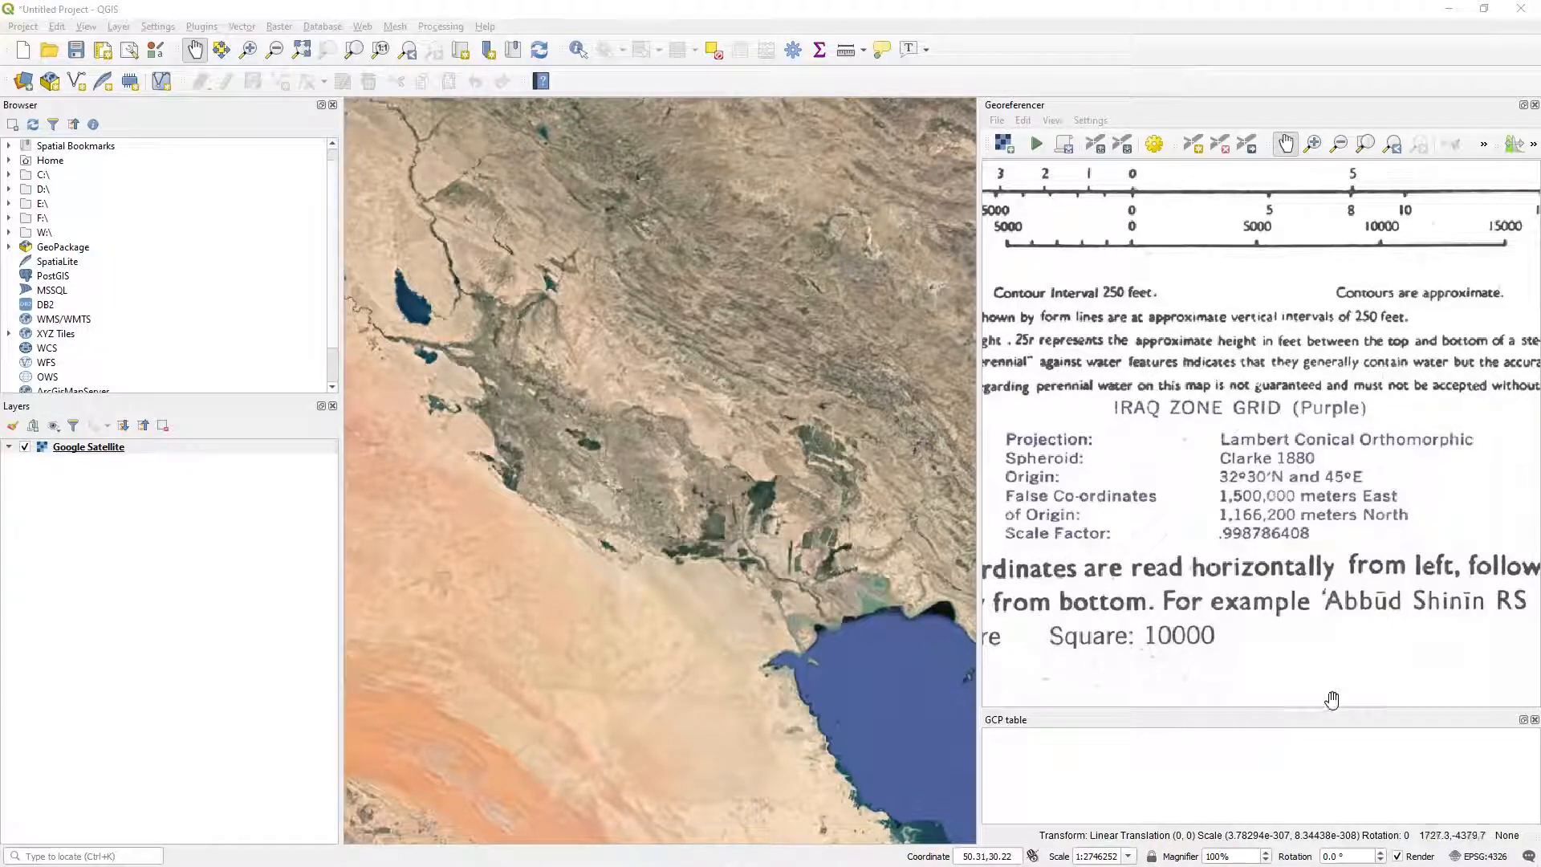
pyautogui.click(1482, 856)
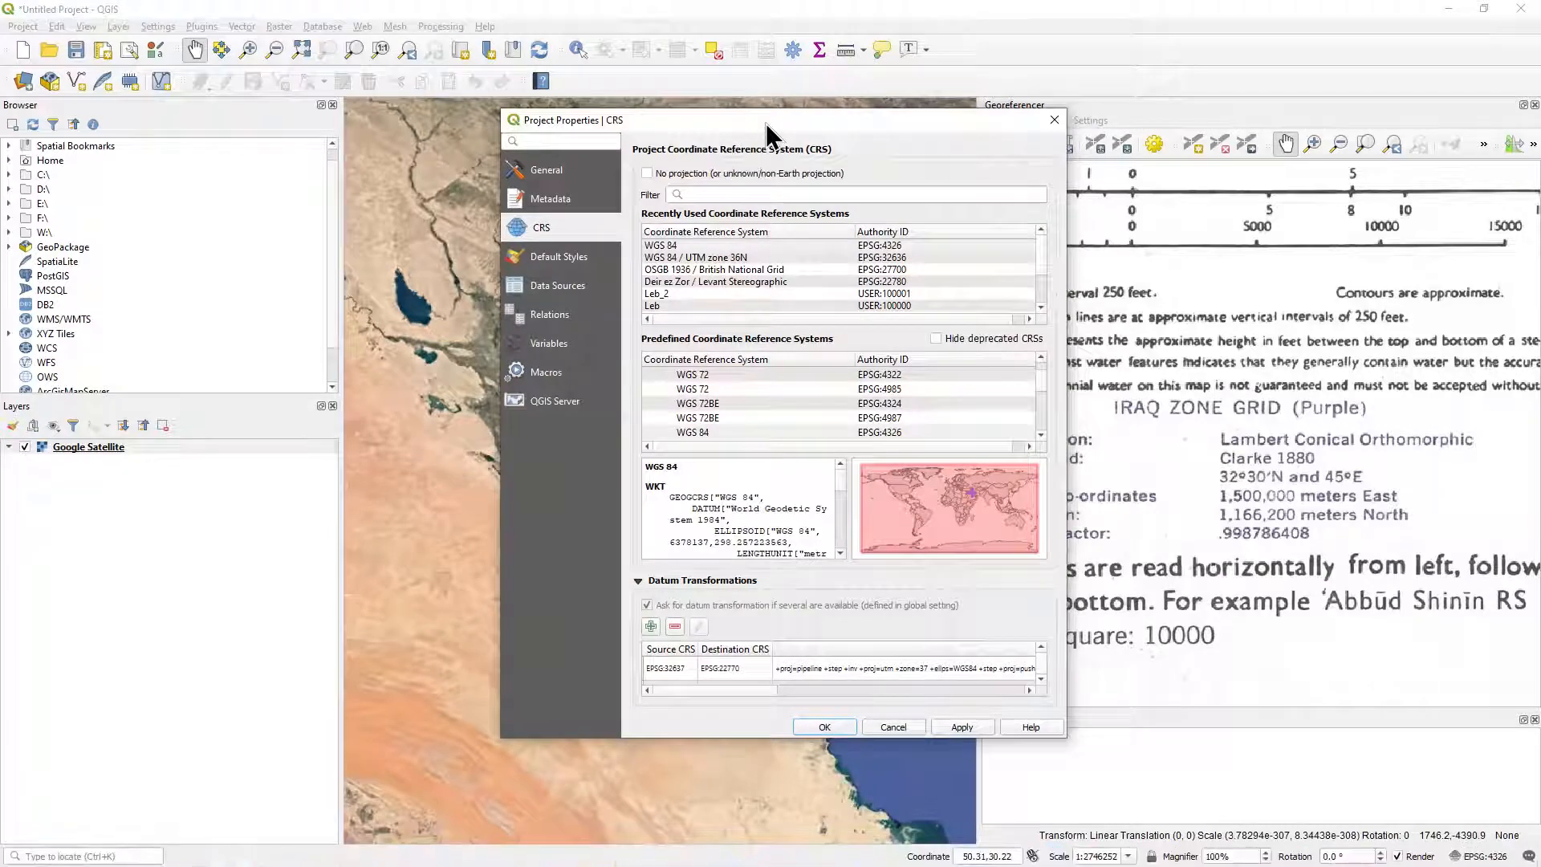
pyautogui.moveTo(766, 123); pyautogui.dragTo(647, 207)
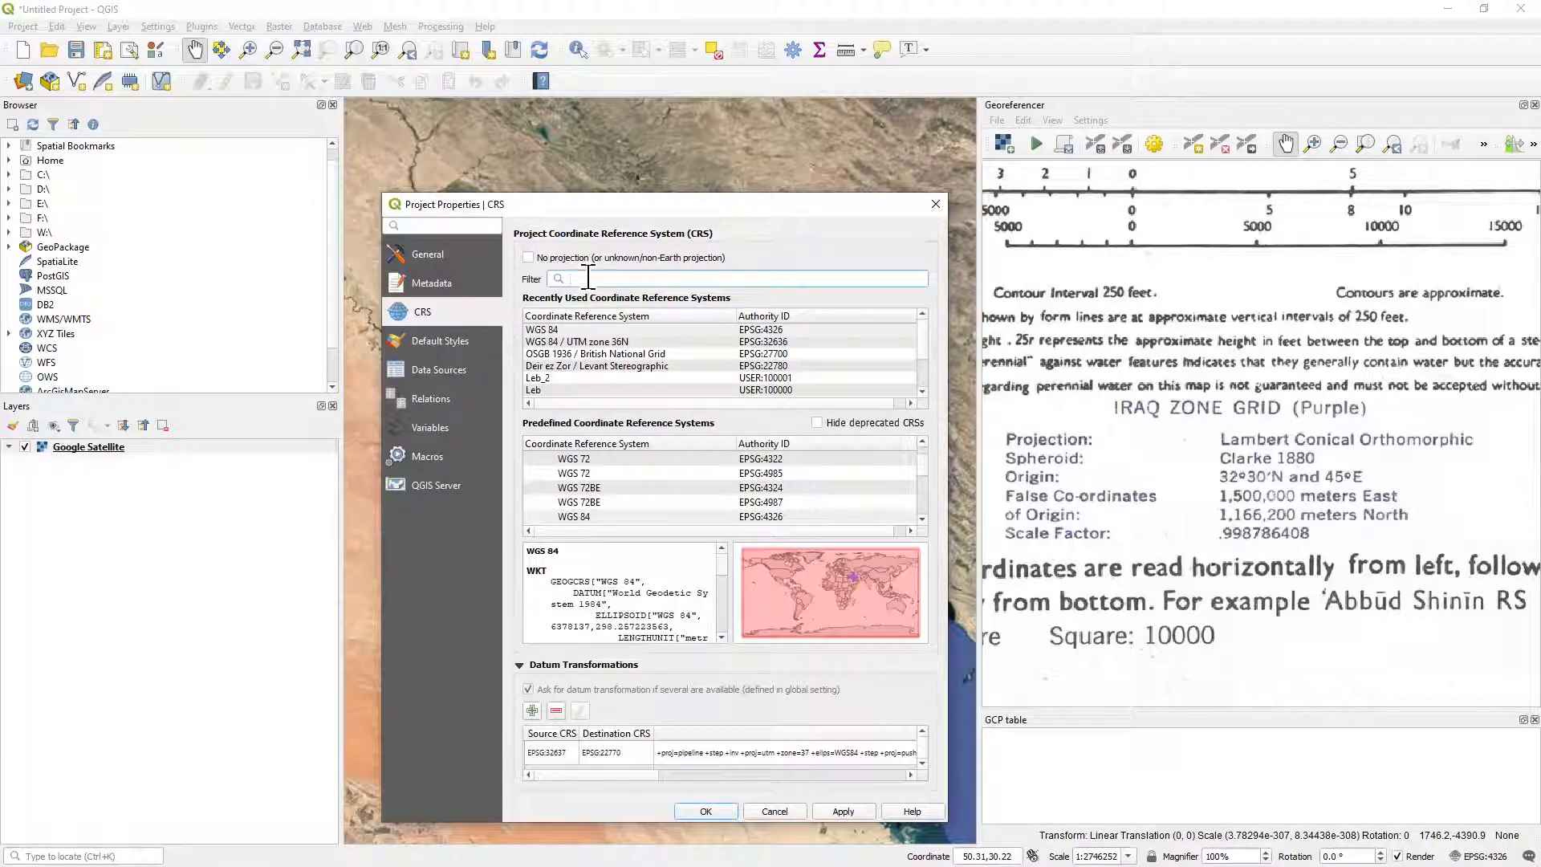
pyautogui.write('iraq')
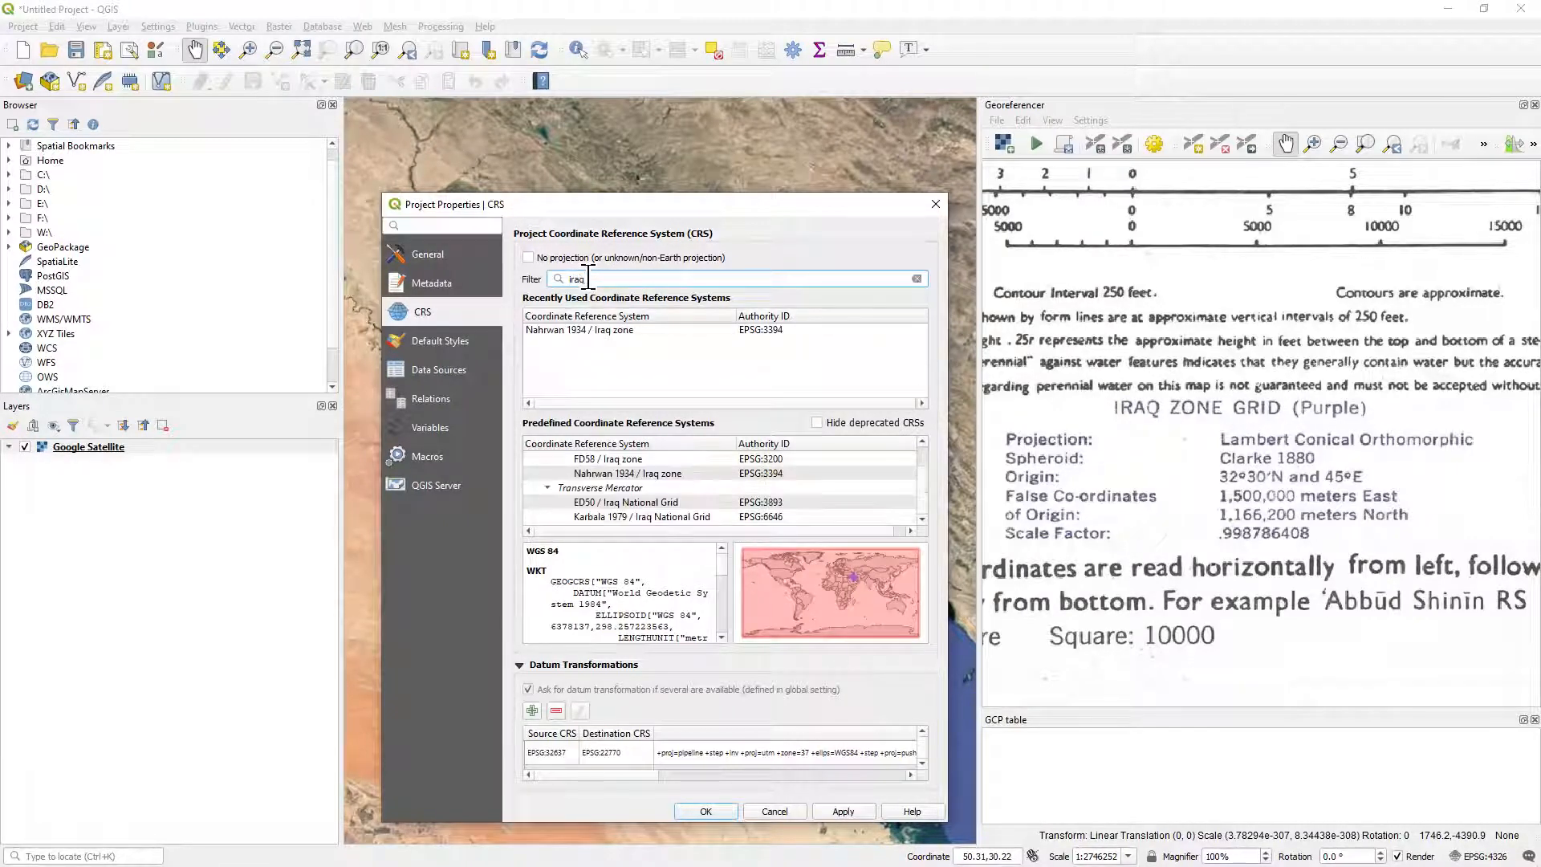
pyautogui.write(' zone')
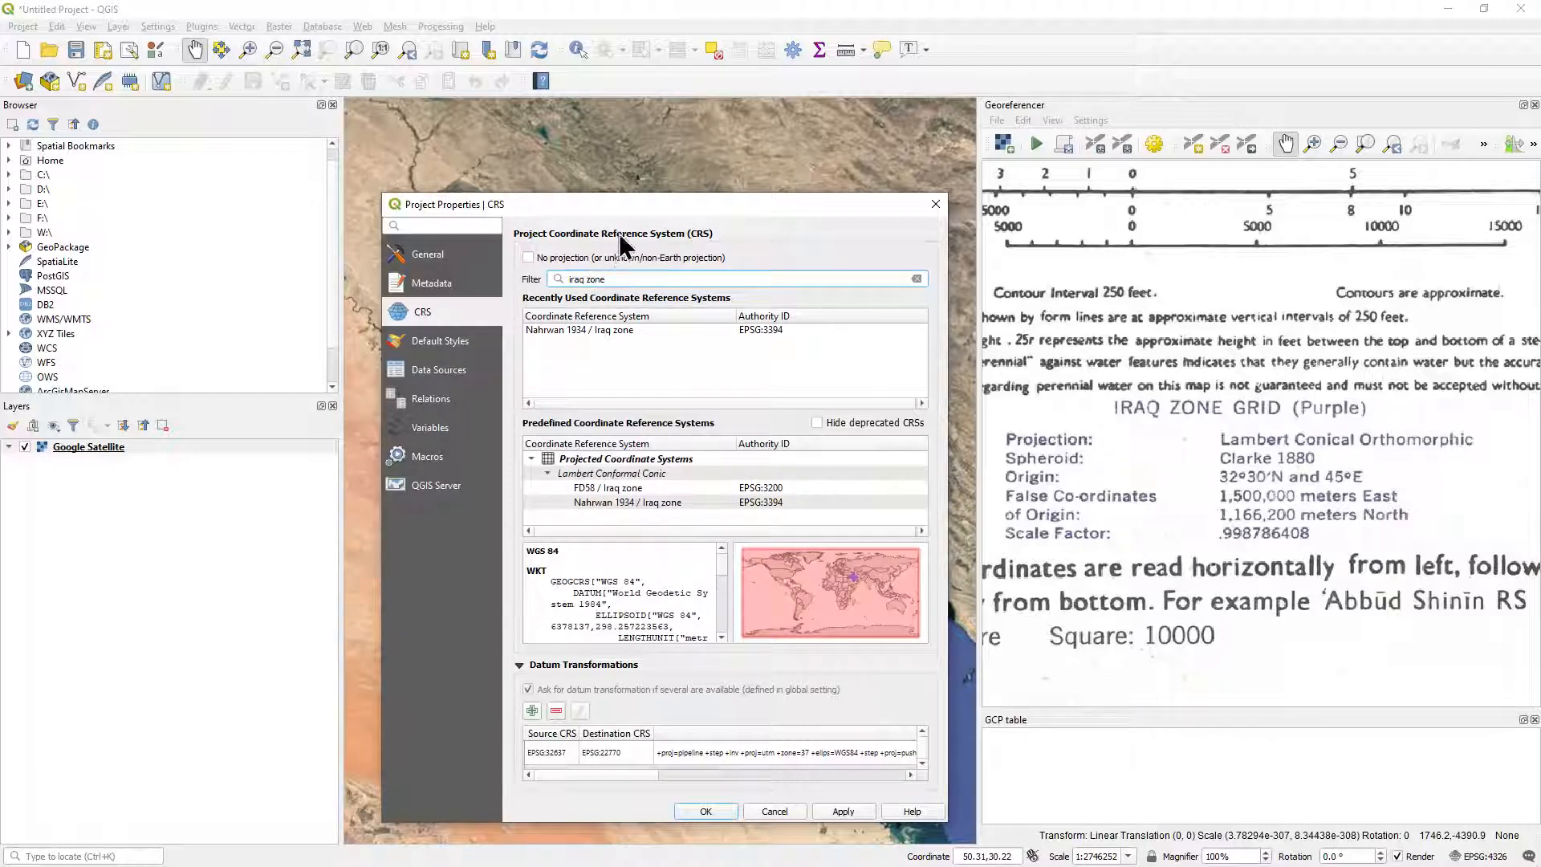
# Compare the FD58 / Iraq zone and Nahrwan 1934 / Iraq zone definitions with the ellipsoid, origin, false coordinates and scale factor printed on the sheet.
pyautogui.click(706, 461)
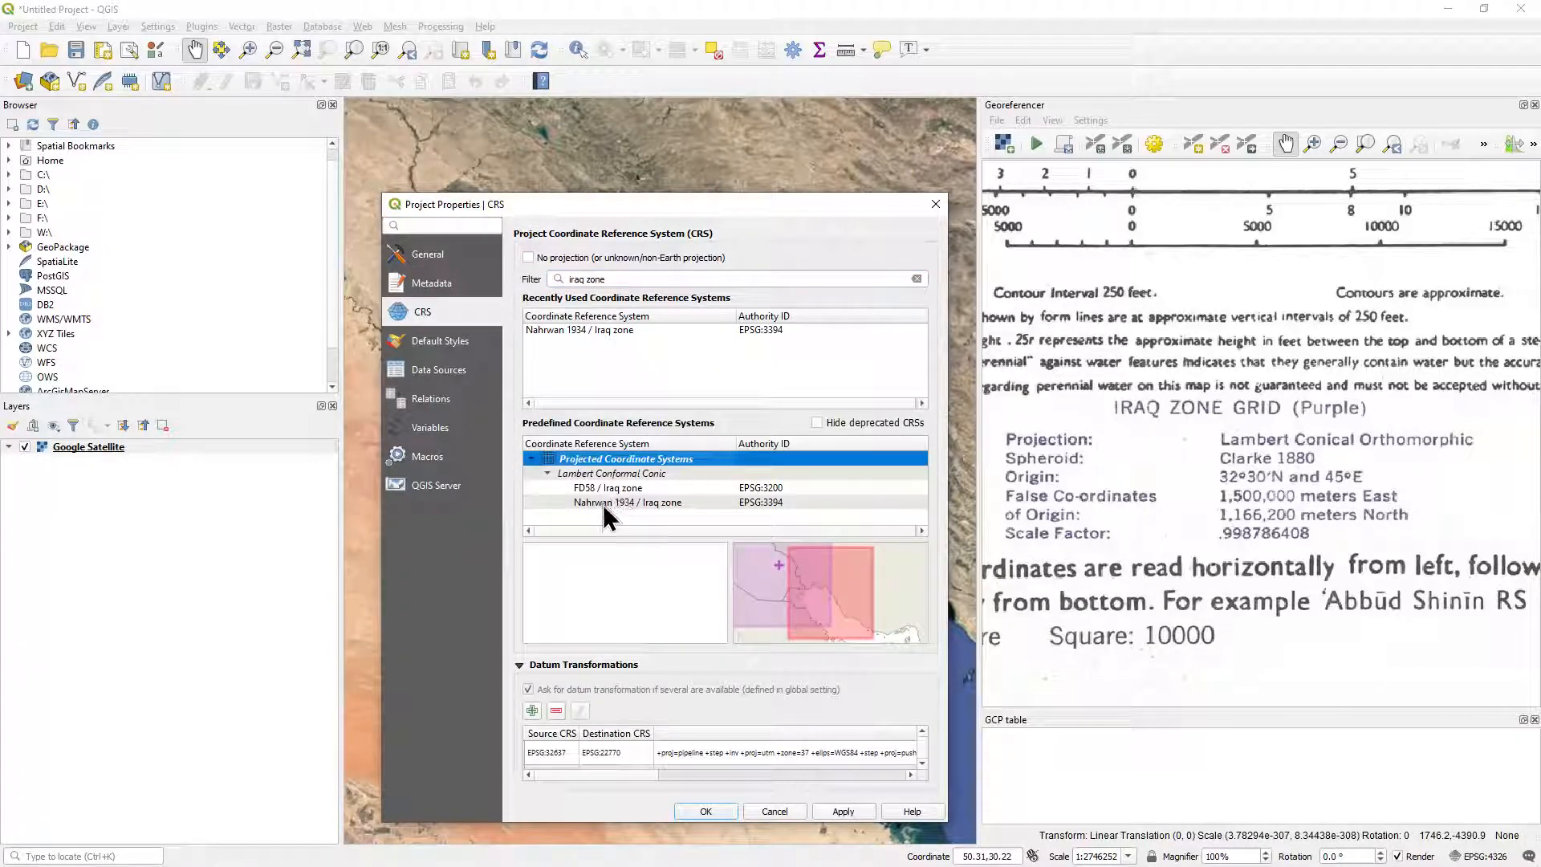
pyautogui.click(553, 488)
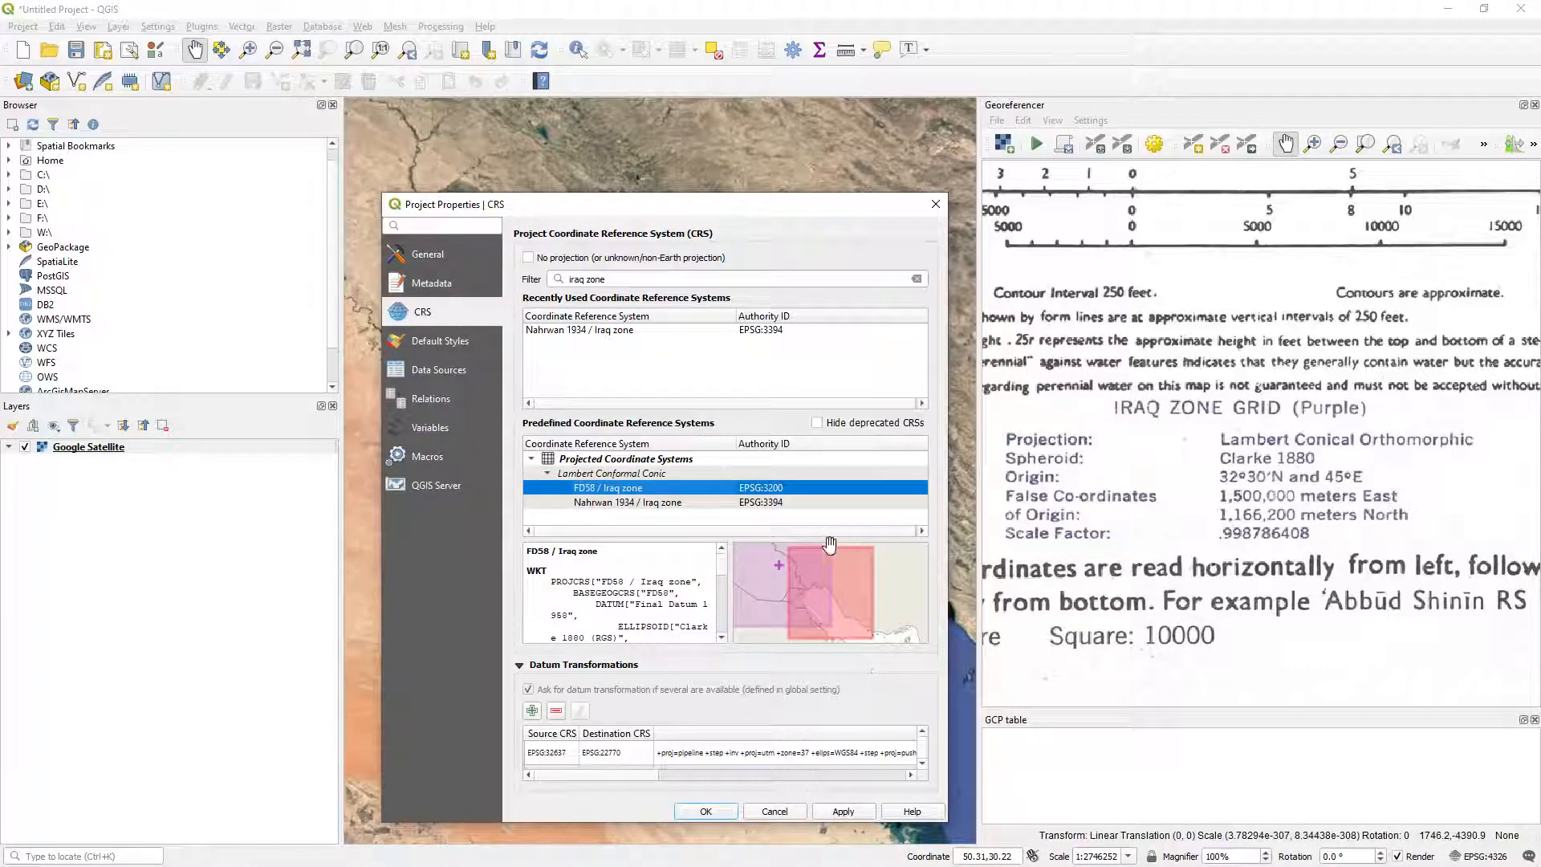
pyautogui.click(558, 502)
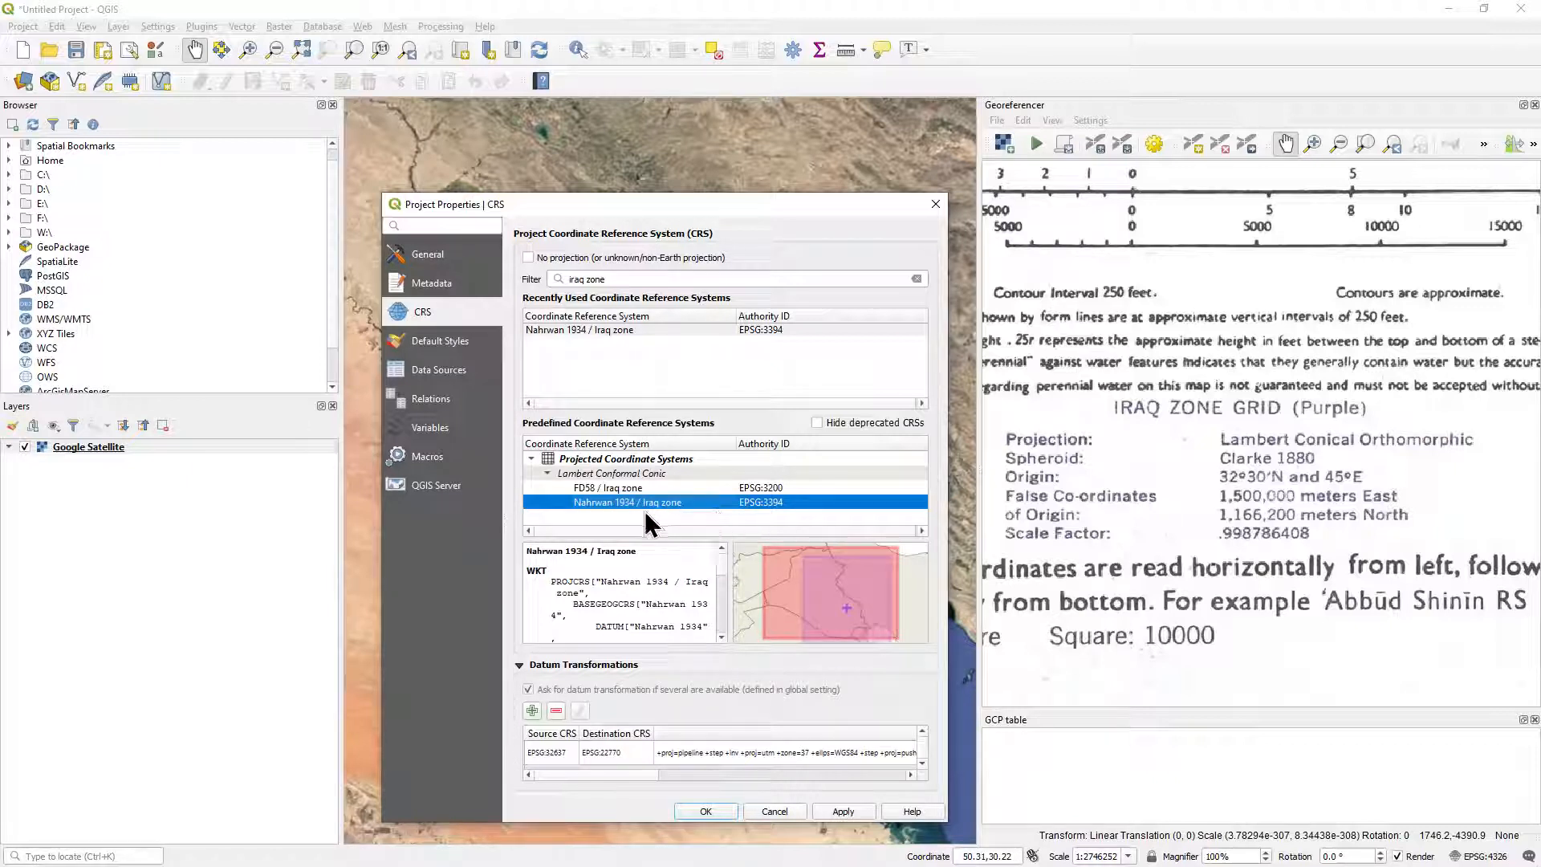
pyautogui.moveTo(723, 566); pyautogui.dragTo(721, 569)
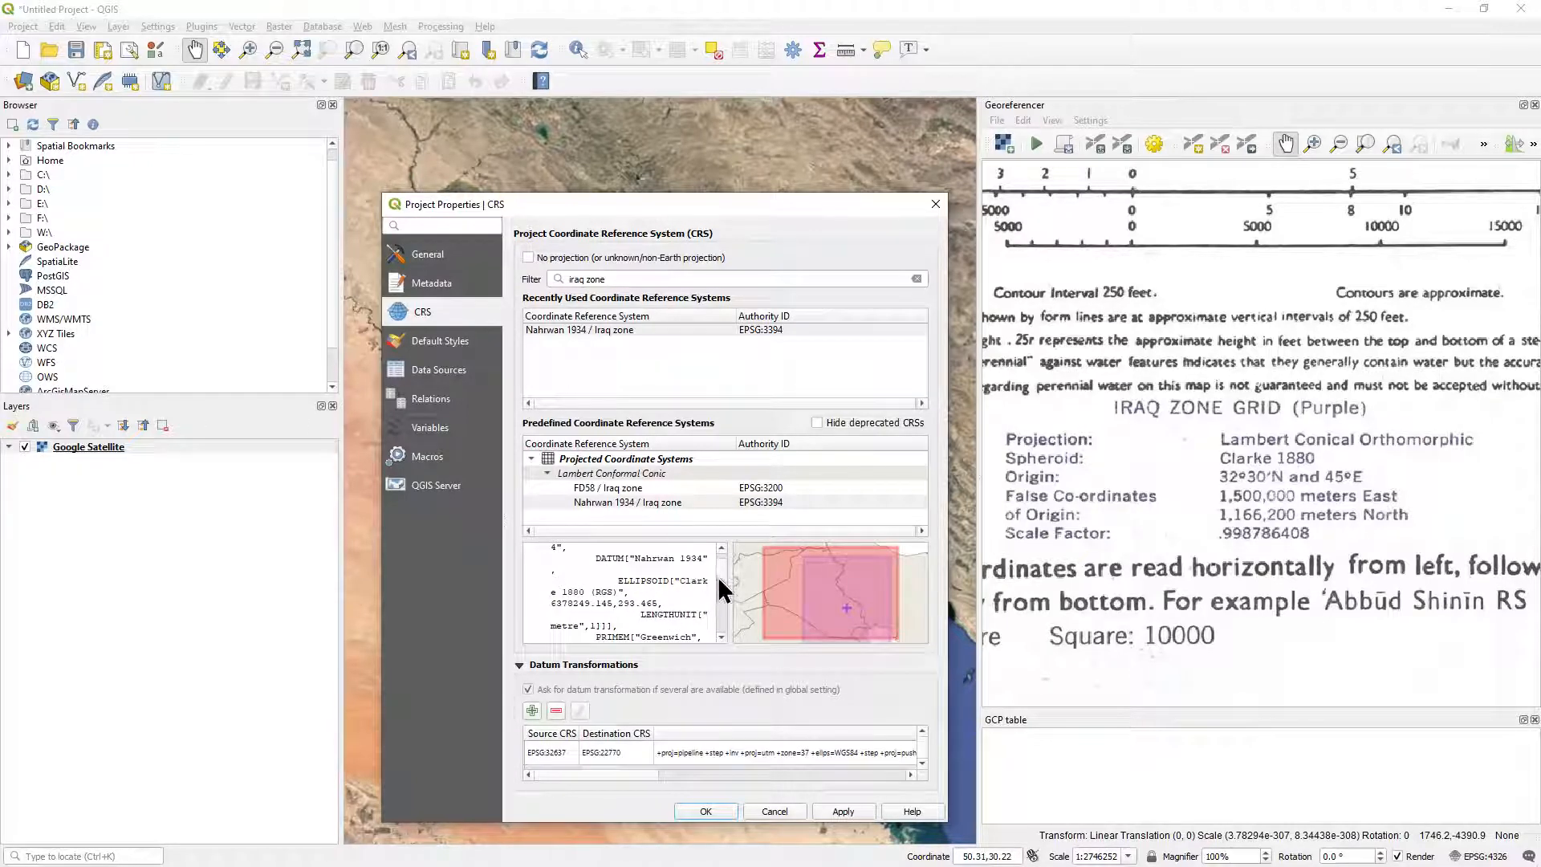
pyautogui.scroll(-2, 722, 589)
pyautogui.scroll(1, 722, 589)
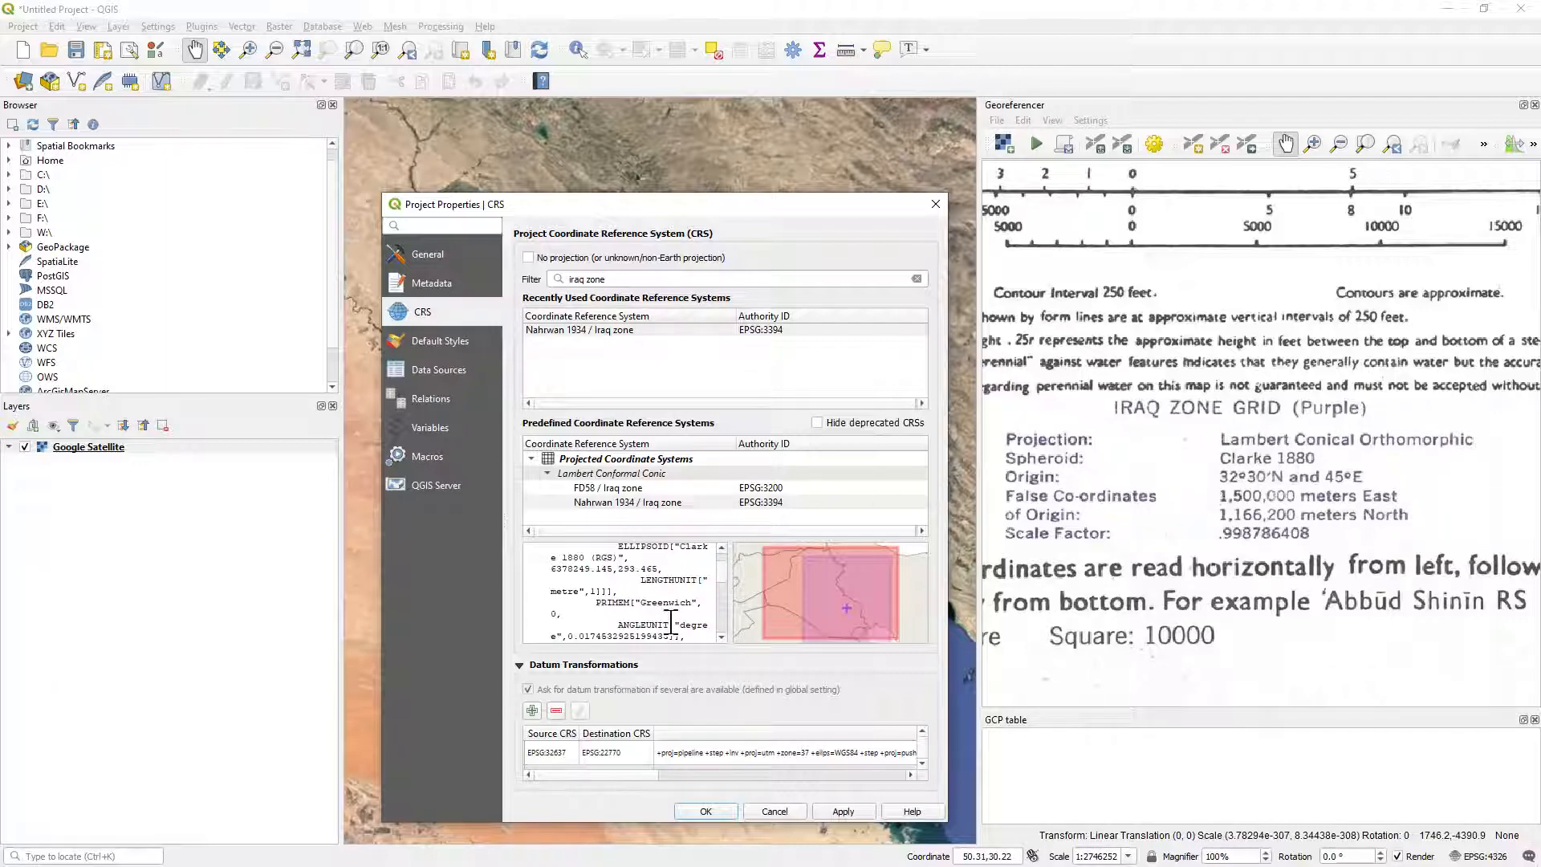
pyautogui.scroll(-5, 670, 624)
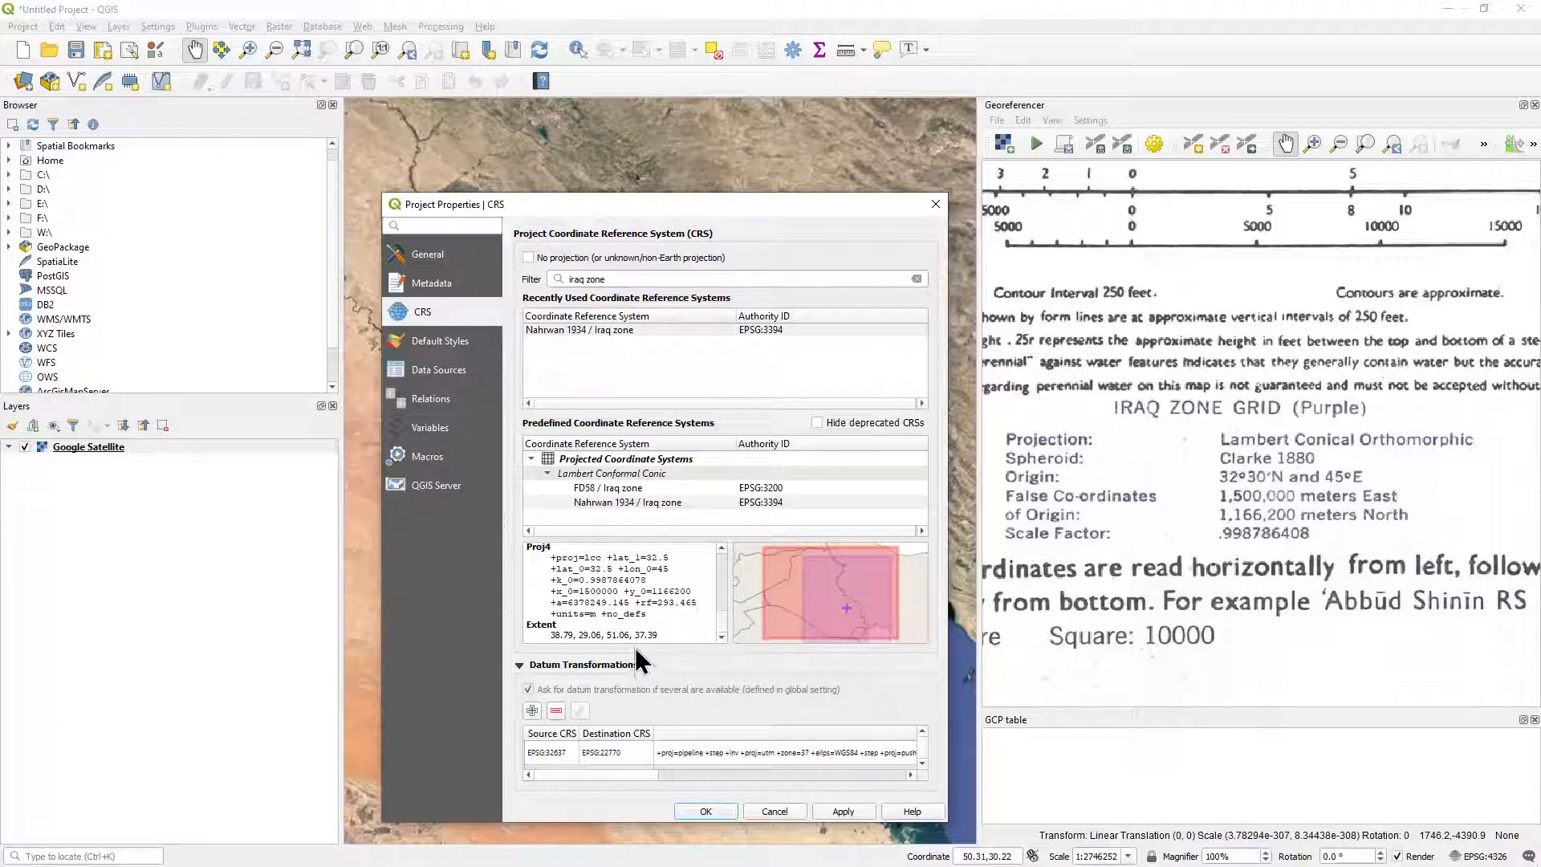
pyautogui.doubleClick(601, 592)
pyautogui.doubleClick(671, 592)
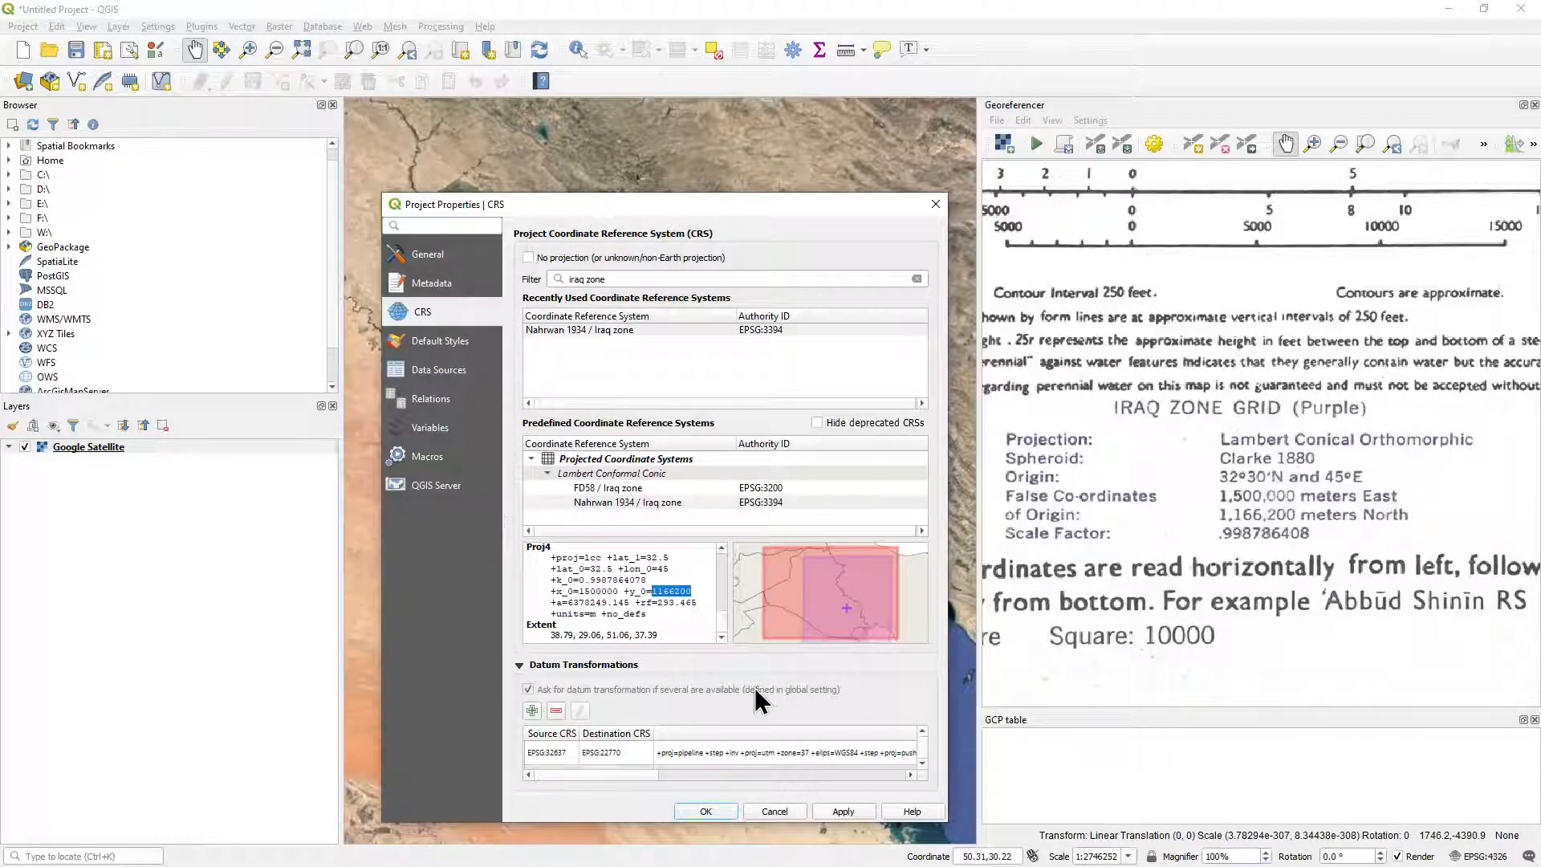
pyautogui.click(659, 623)
# Set the project CRS to Nahrwan 1934 / Iraq zone (EPSG:3394) and accept the 30 m accuracy transformation for Google Satellite.
pyautogui.click(652, 503)
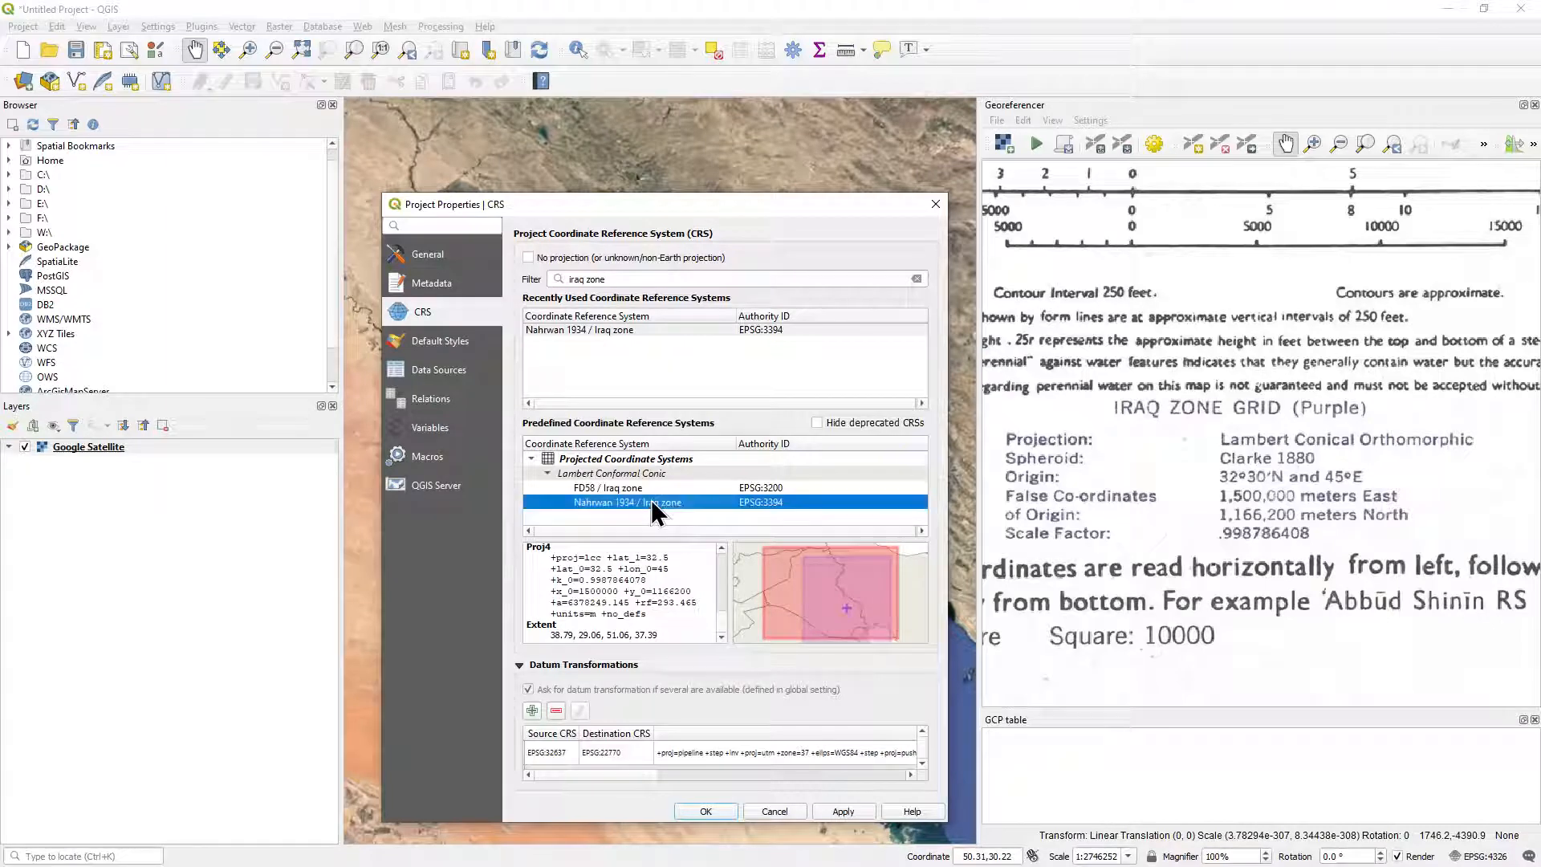
pyautogui.click(698, 812)
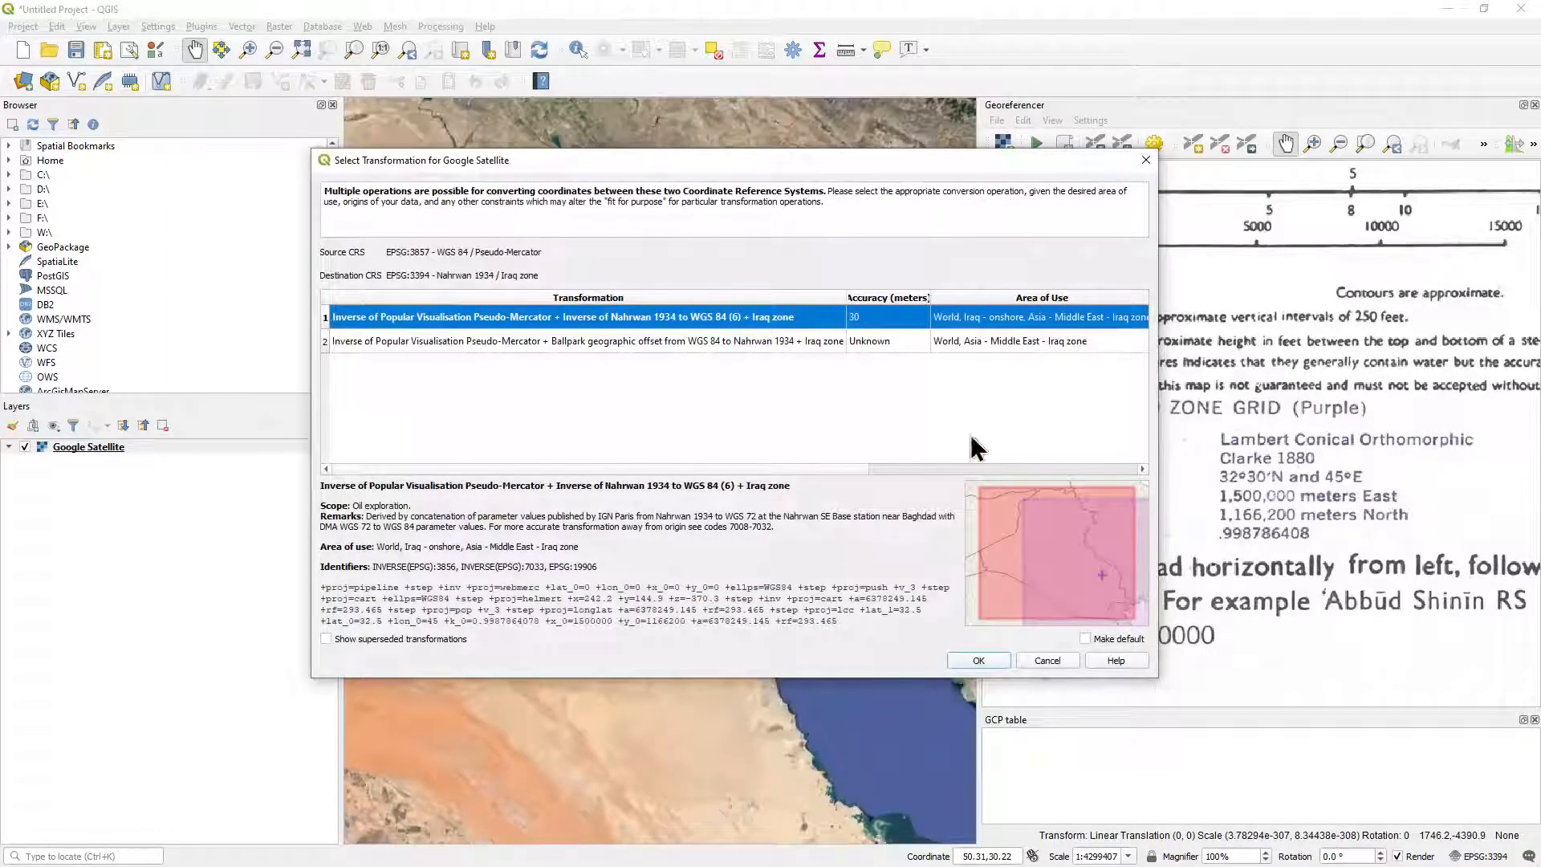
pyautogui.click(978, 660)
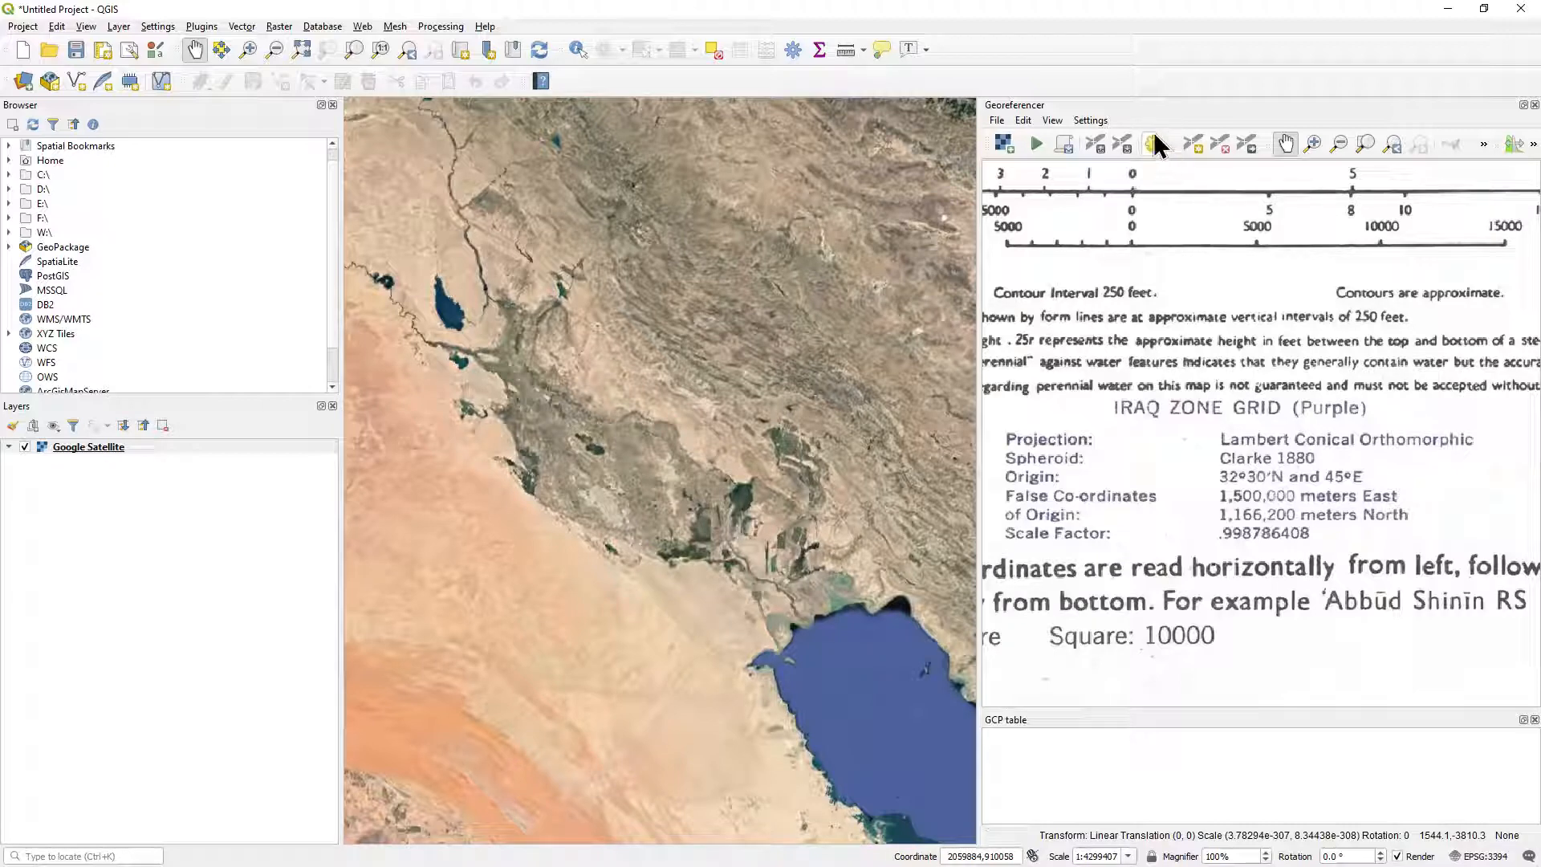
# Set the georeferencing transformation type to Projective and the target SRS to the project CRS, EPSG:3394 - Nahrwan 1934 / Iraq zone.
pyautogui.click(1091, 119)
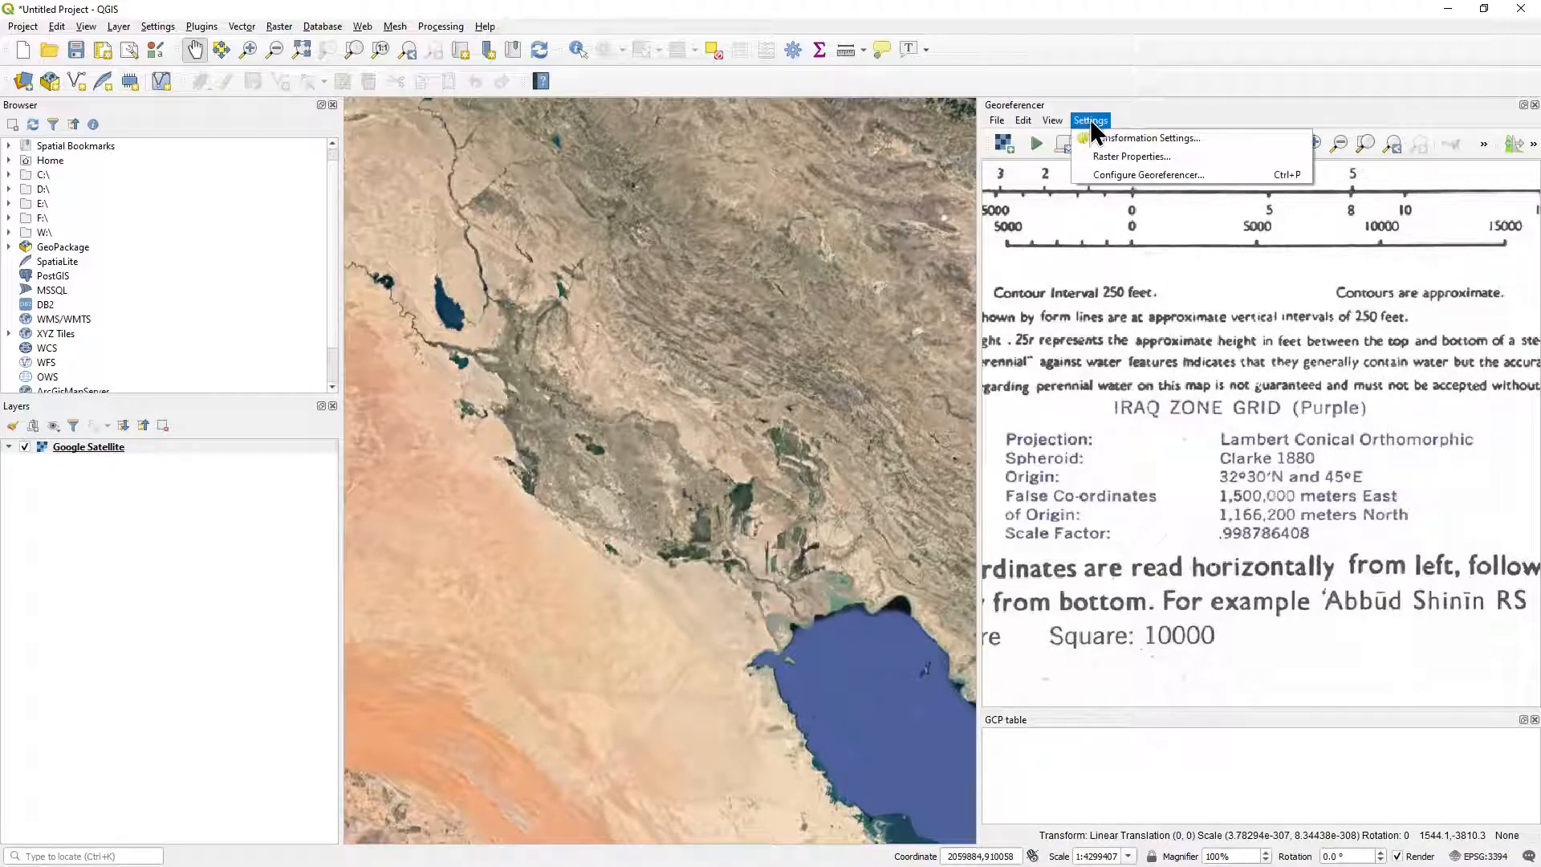
pyautogui.click(1106, 141)
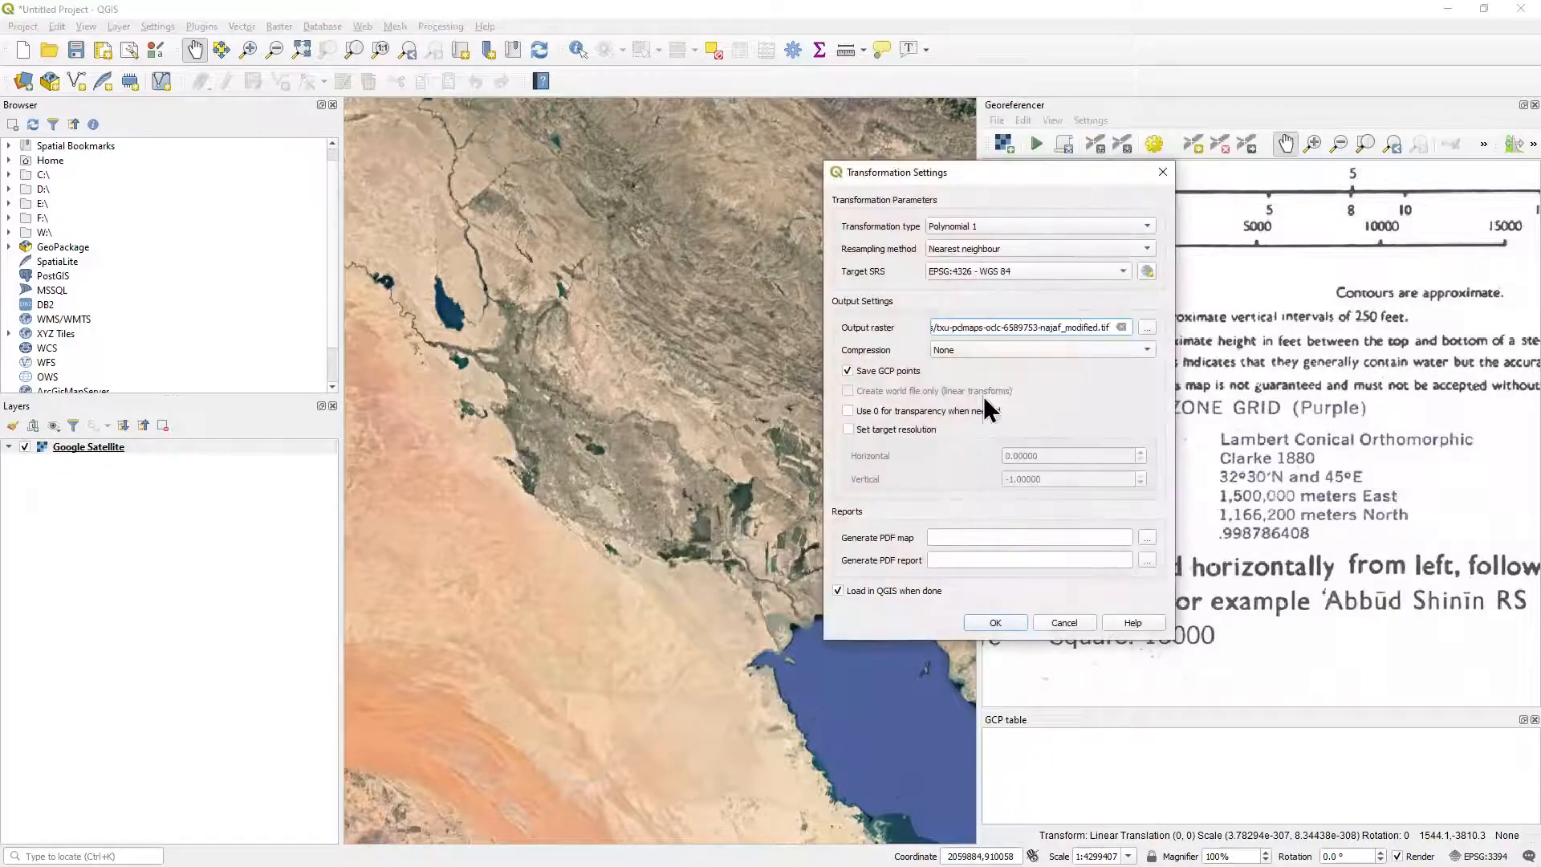
pyautogui.moveTo(933, 176); pyautogui.dragTo(888, 240)
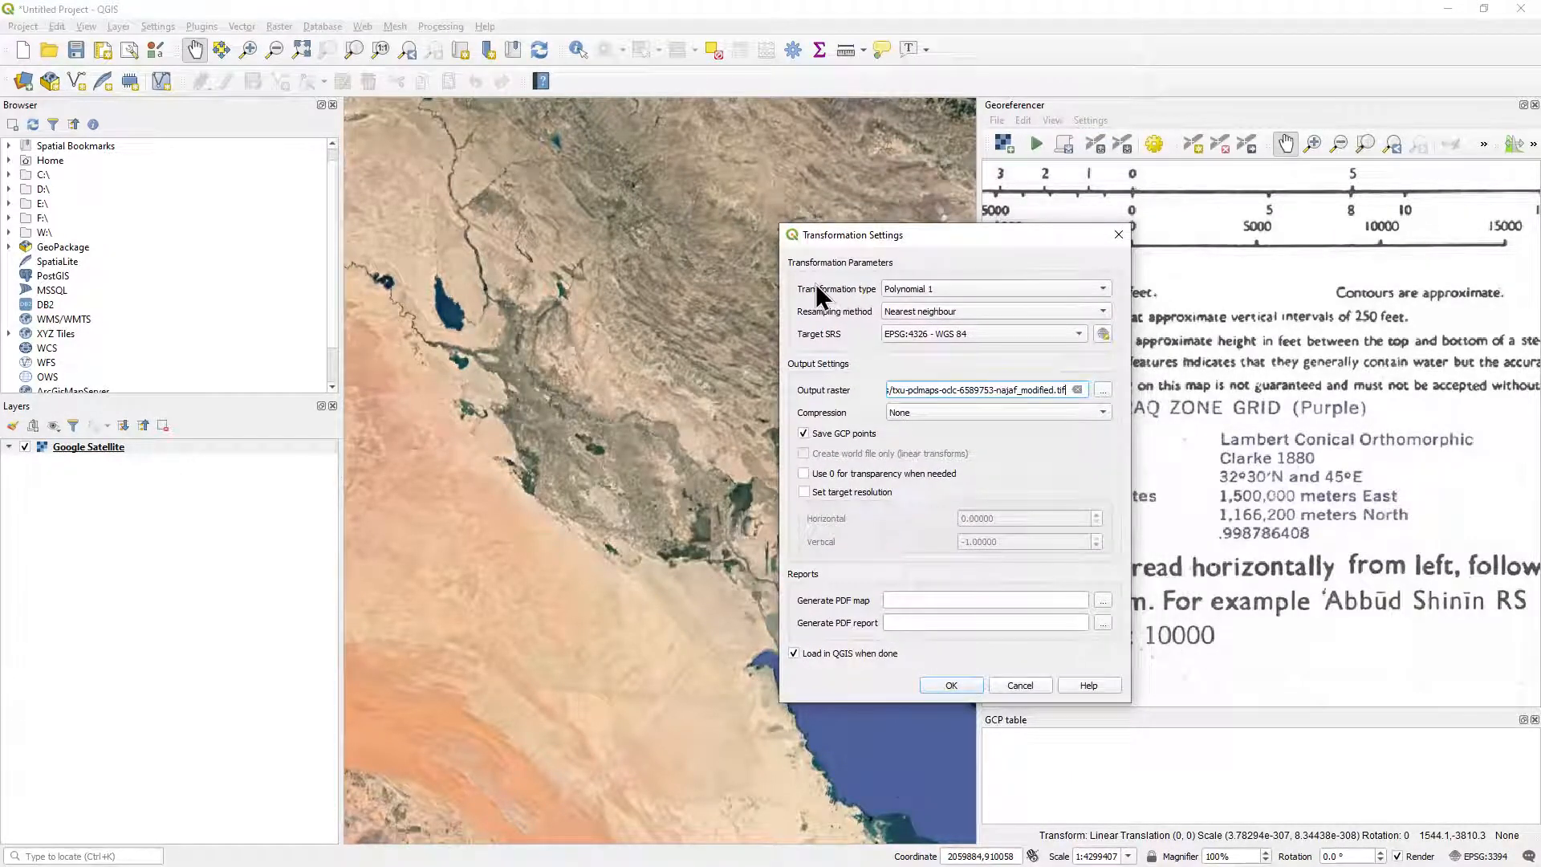
pyautogui.click(1011, 287)
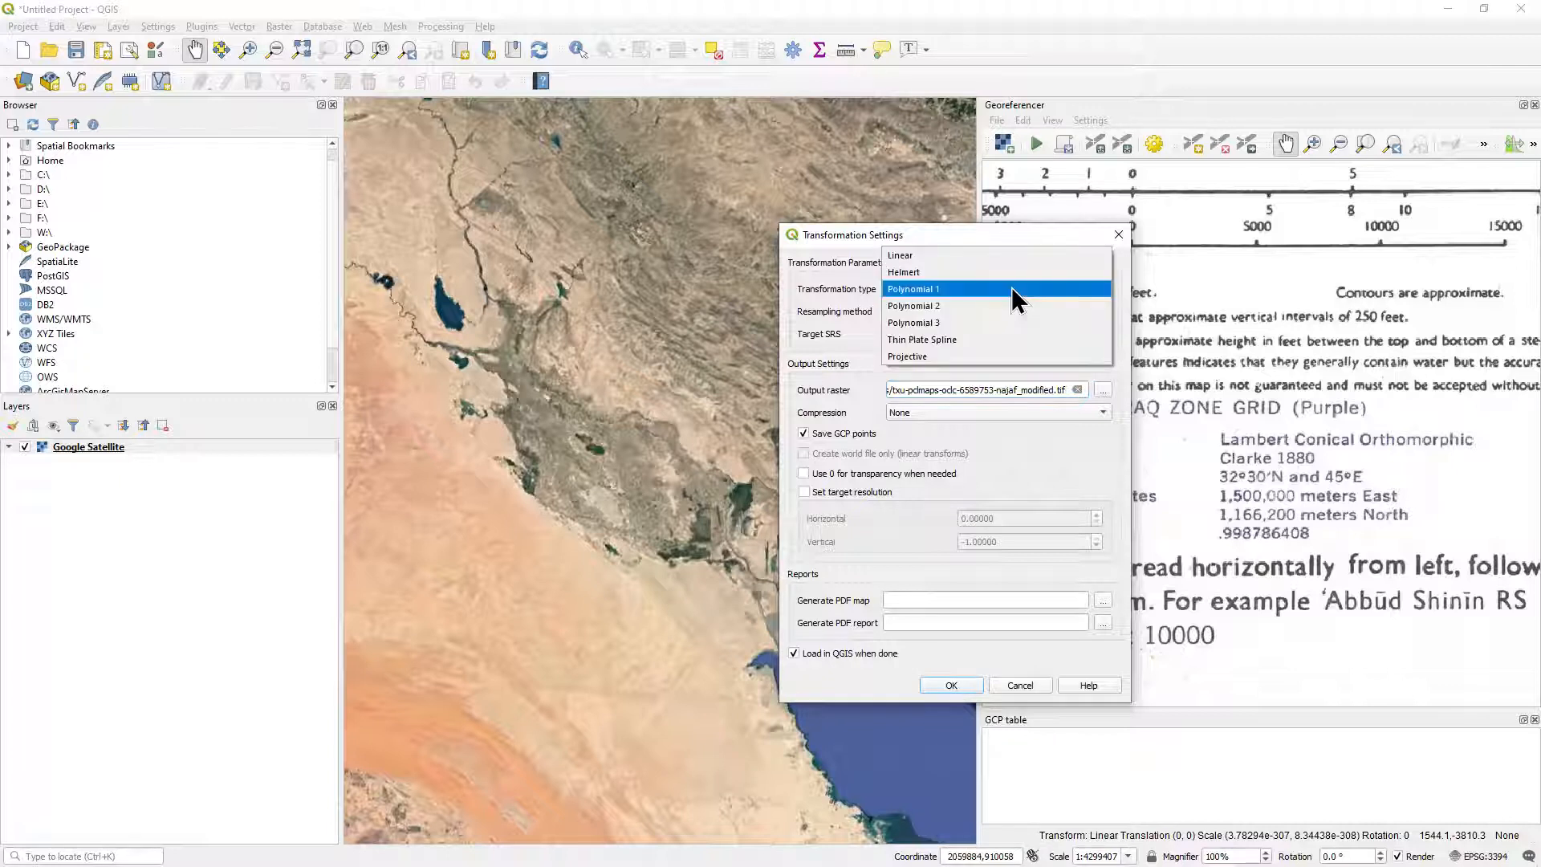
pyautogui.click(952, 357)
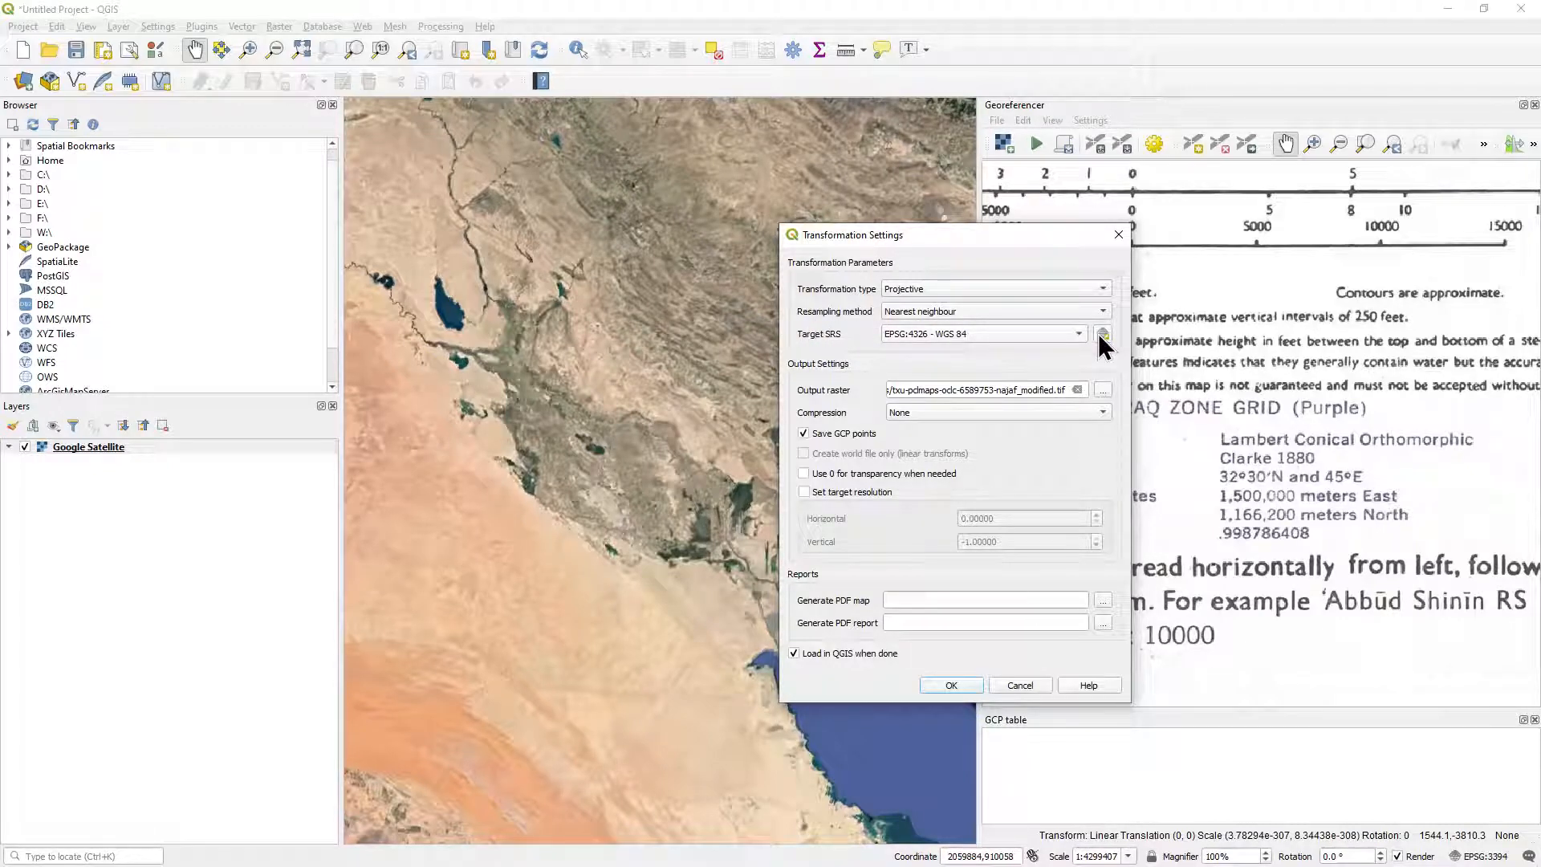
pyautogui.click(1055, 335)
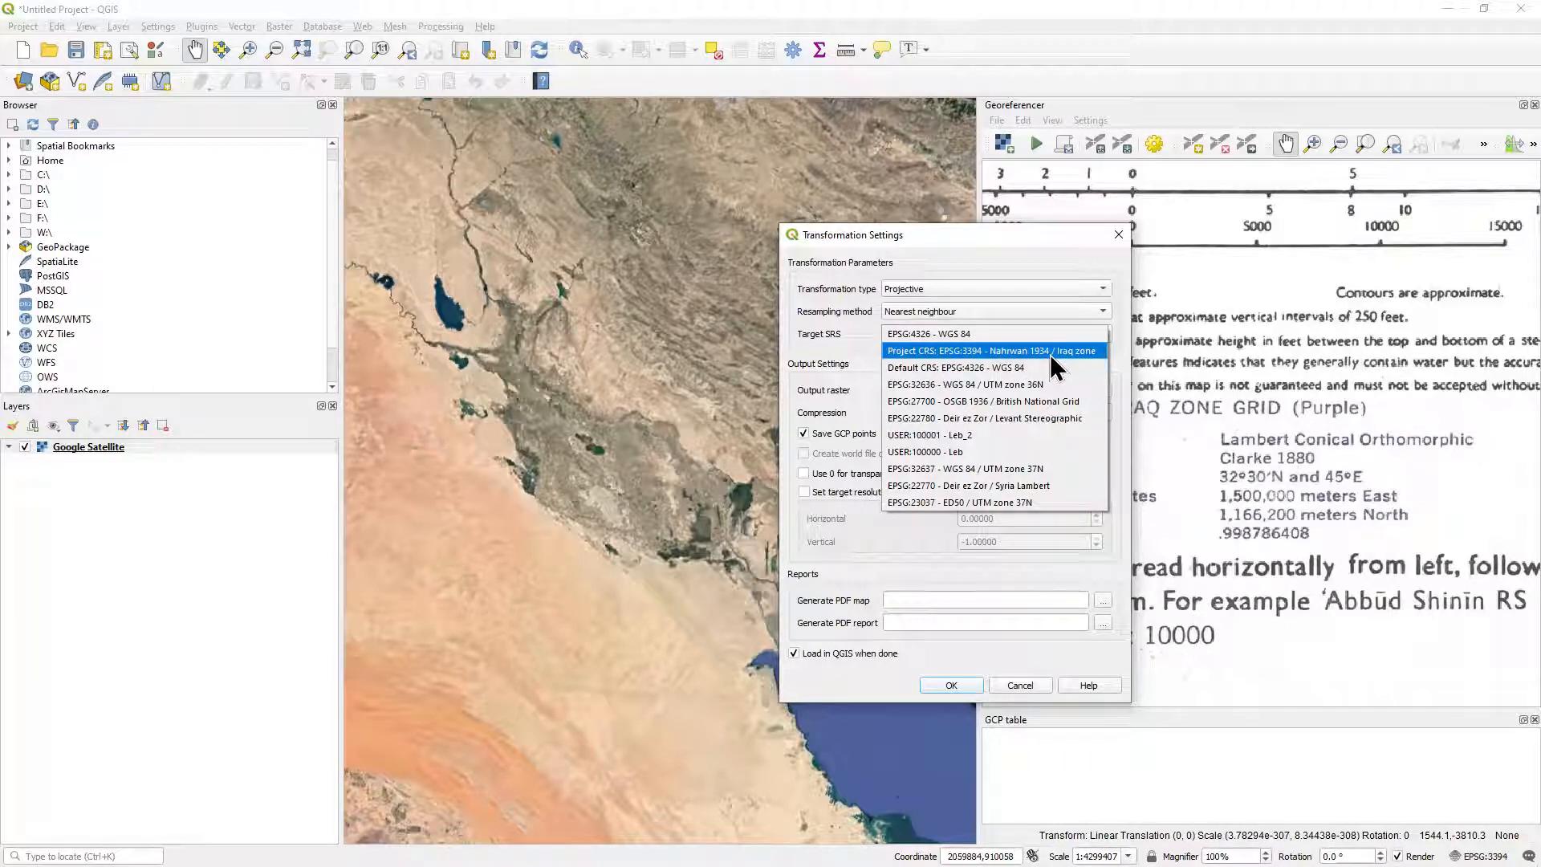
pyautogui.click(1050, 354)
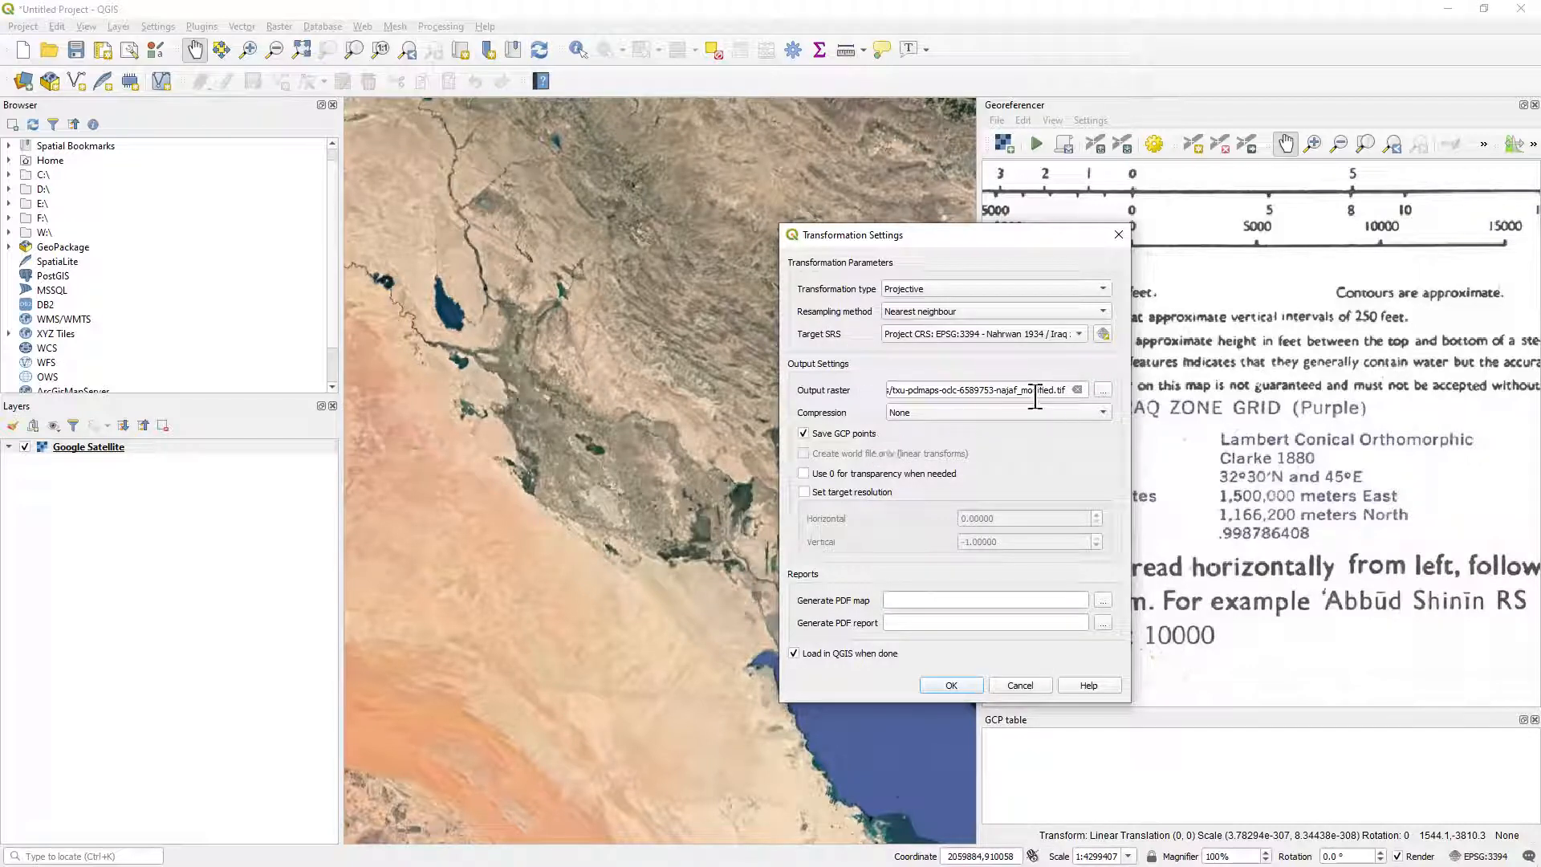
# Name the output raster txu-pclmaps-oclc-6589753-najaf_GR.tif in the Iraq_Maps folder and accept the transformation settings.
pyautogui.click(1103, 392)
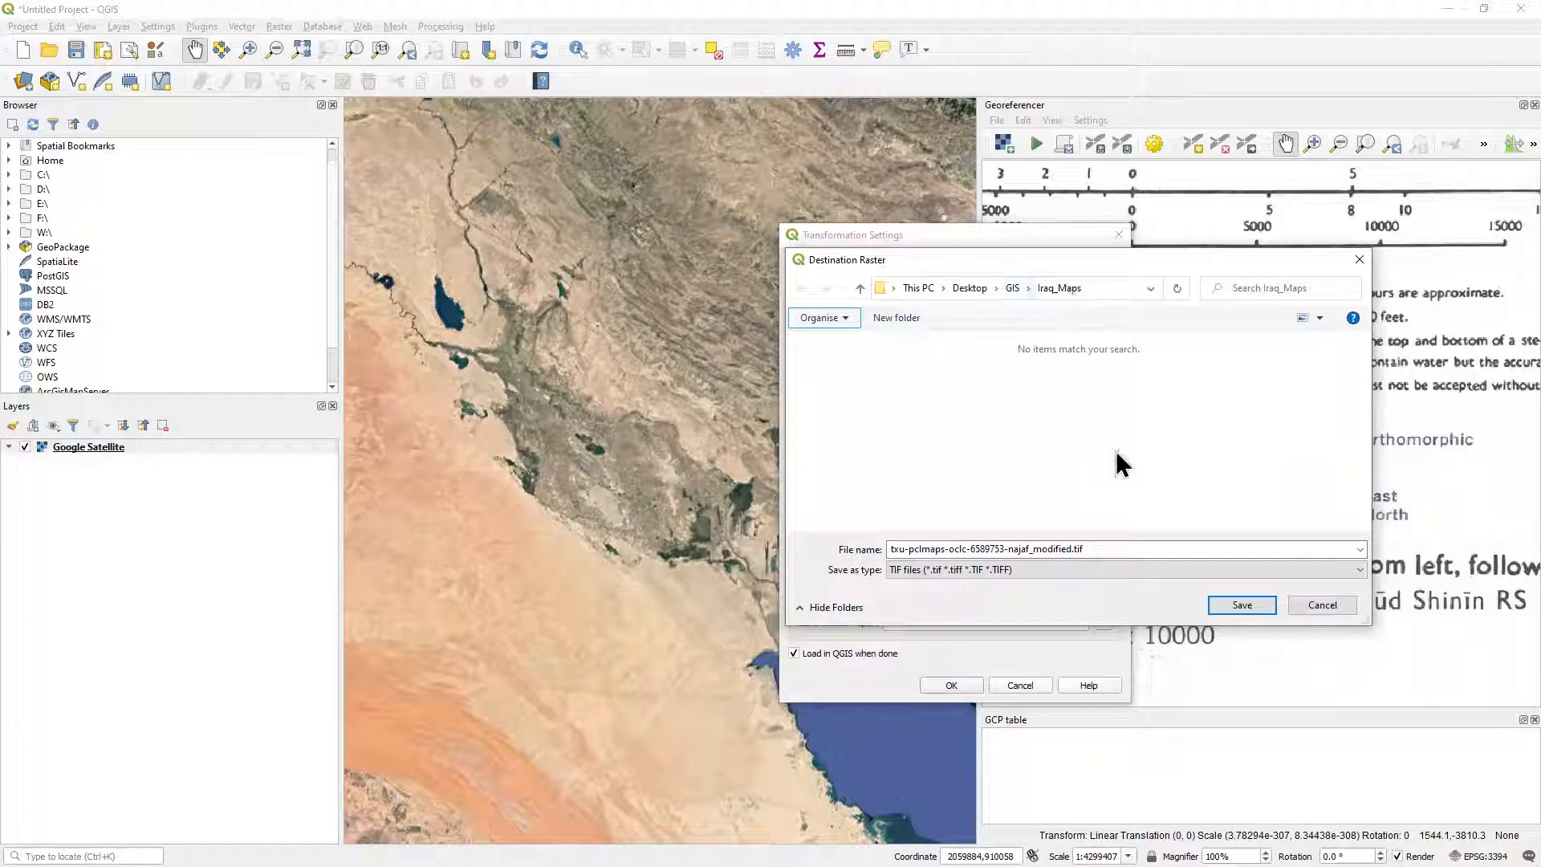
pyautogui.click(1044, 549)
pyautogui.moveTo(1033, 549); pyautogui.dragTo(1071, 549)
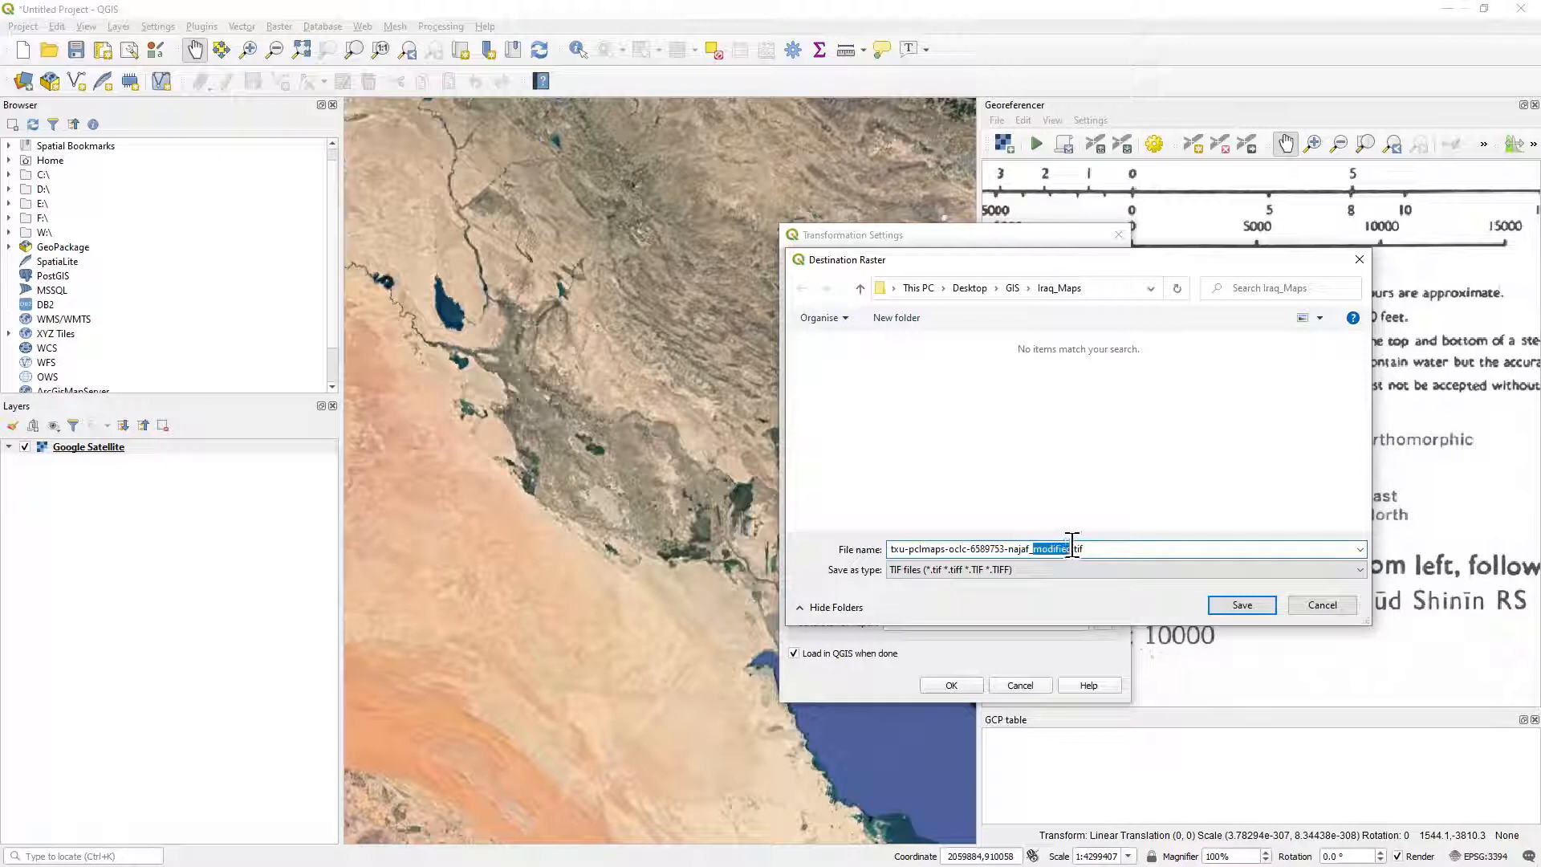
pyautogui.write('GR')
pyautogui.click(1242, 605)
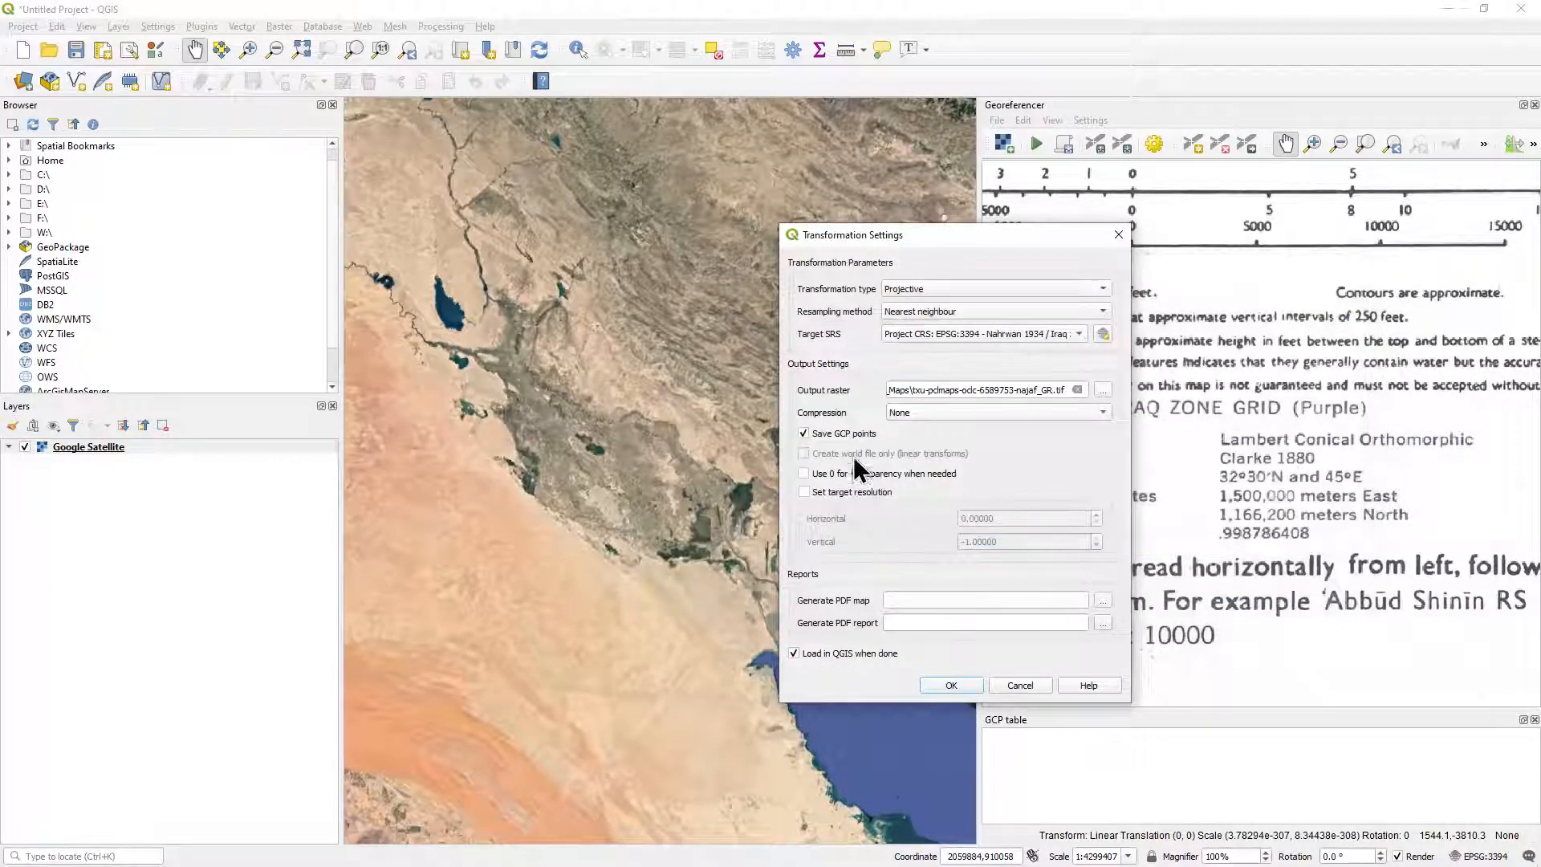
pyautogui.click(803, 434)
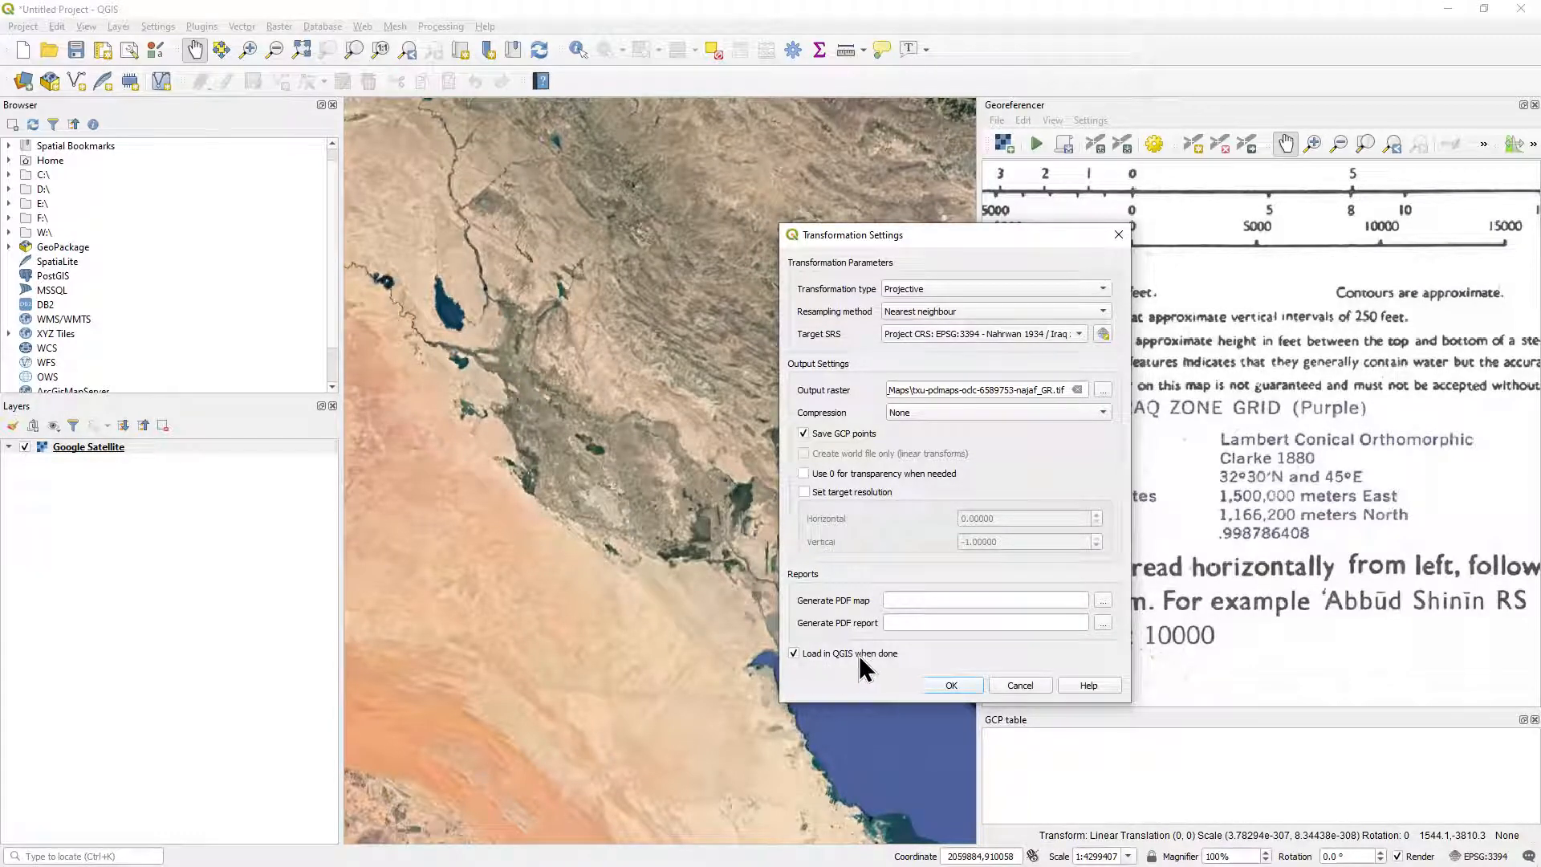
pyautogui.click(795, 654)
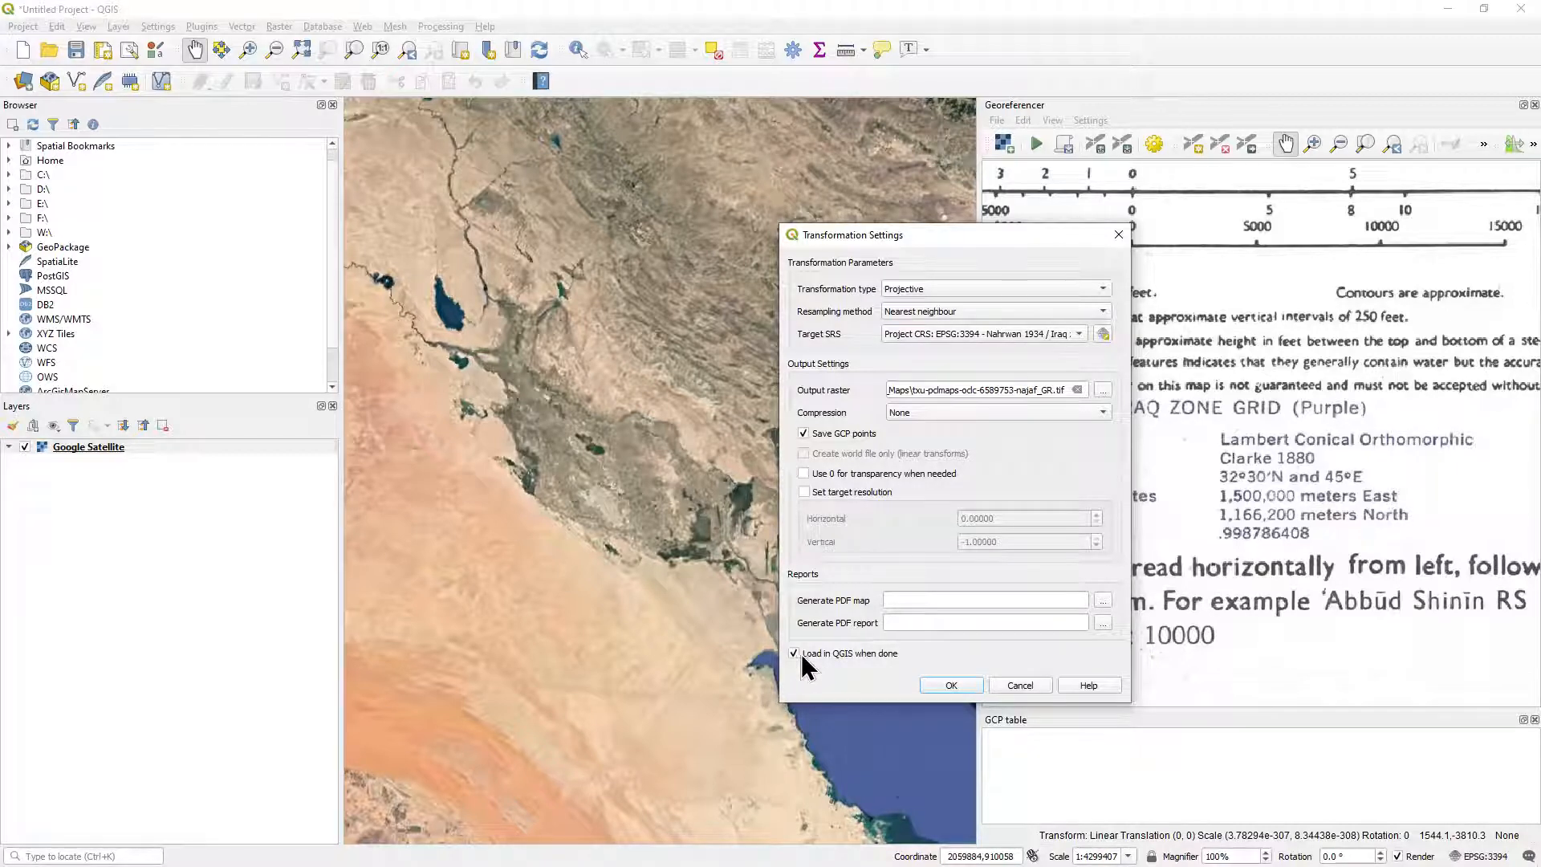
pyautogui.click(949, 687)
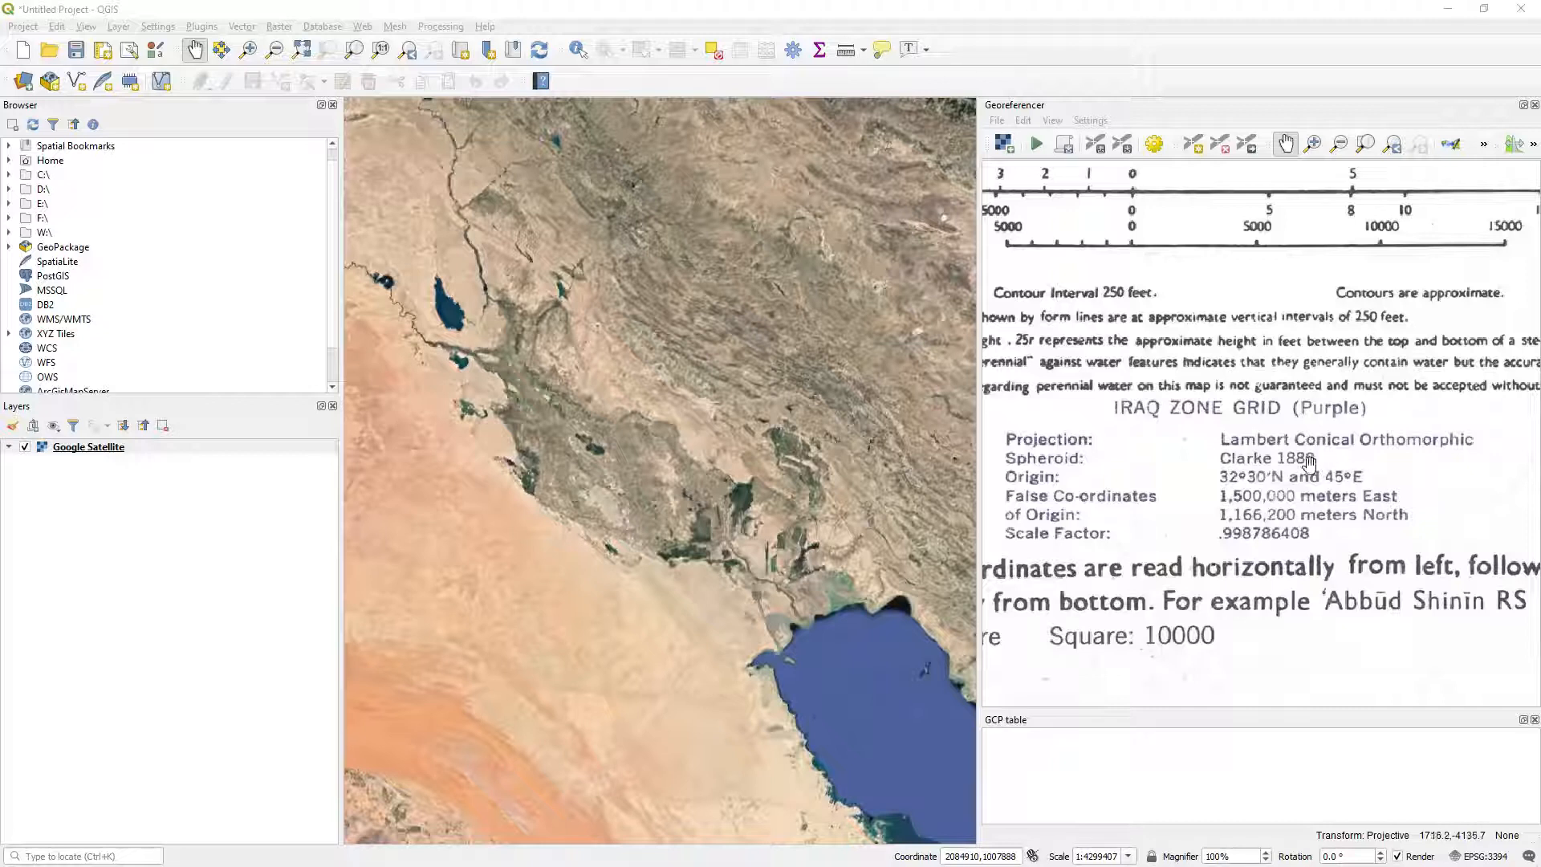
# Place the first control point where the two fully labelled grid lines cross near the map sheet's northwest corner.
pyautogui.click(1366, 144)
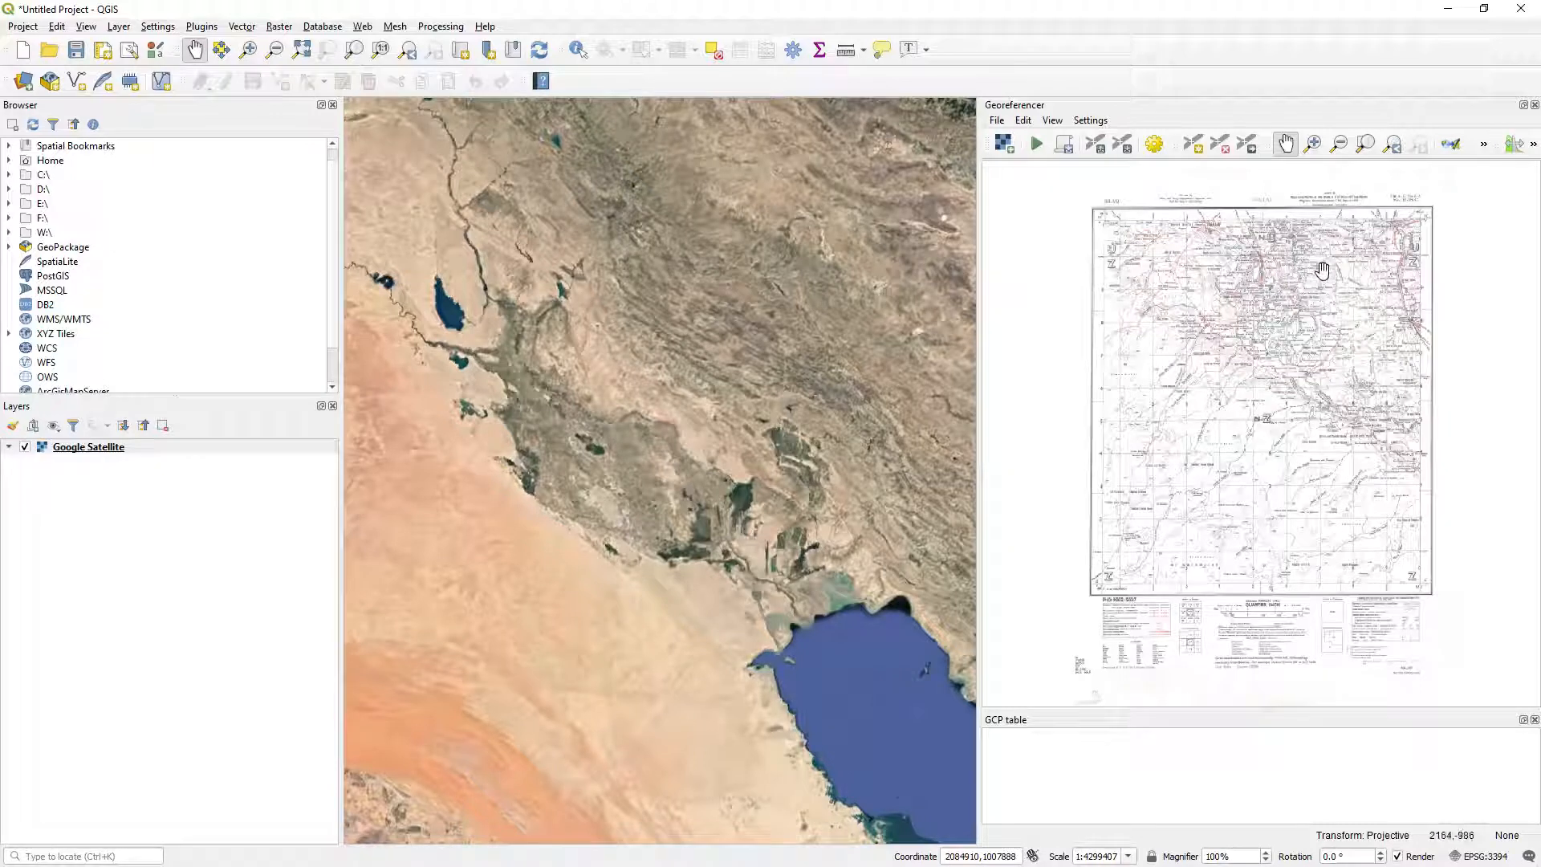
pyautogui.click(1313, 144)
pyautogui.moveTo(1180, 283); pyautogui.dragTo(1038, 164)
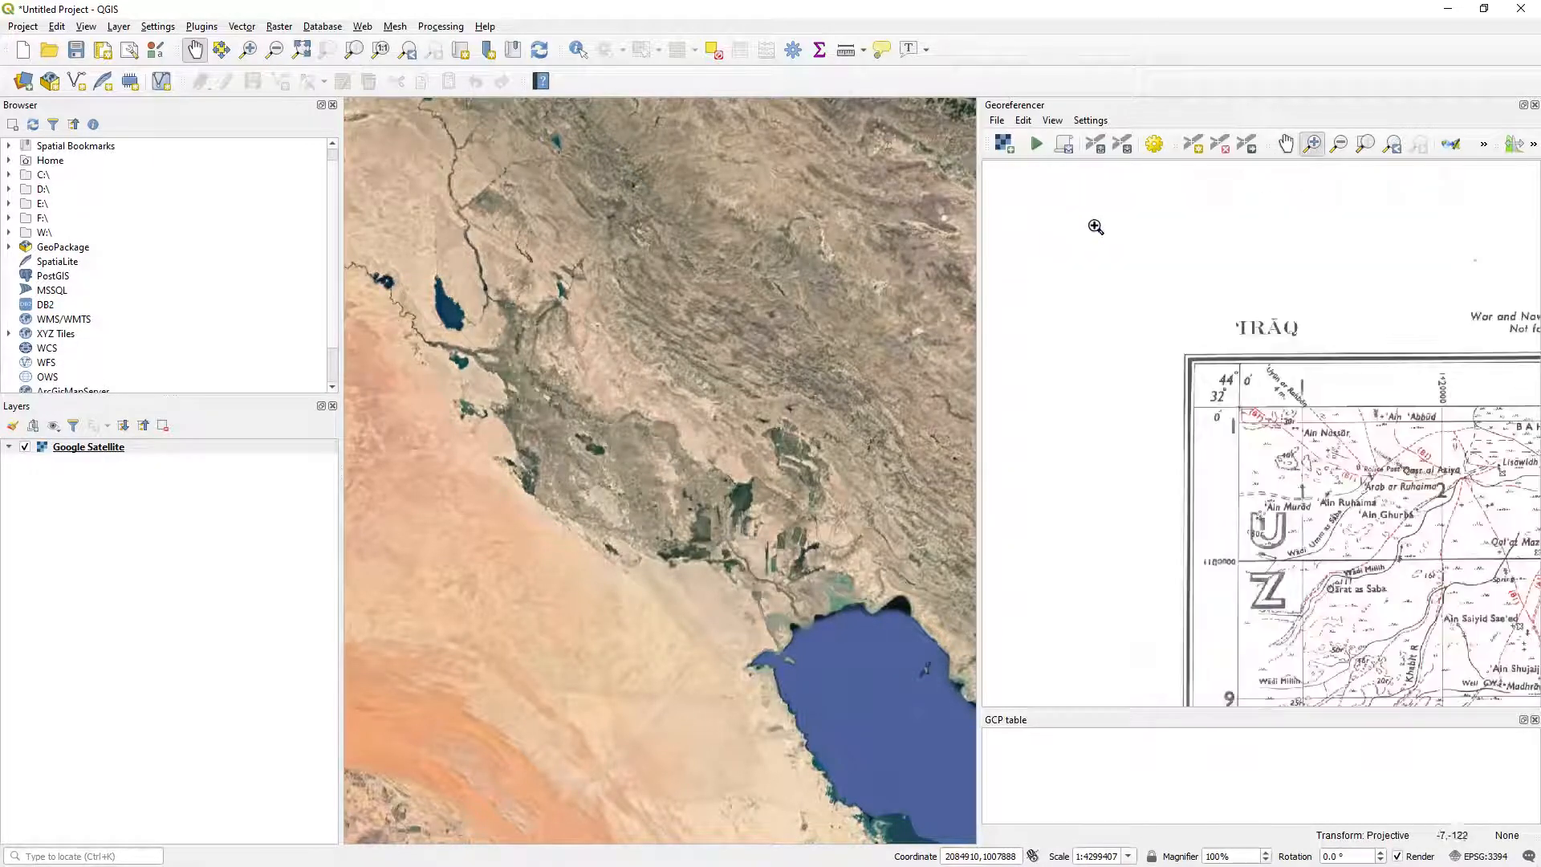
pyautogui.moveTo(1433, 510); pyautogui.dragTo(1282, 405)
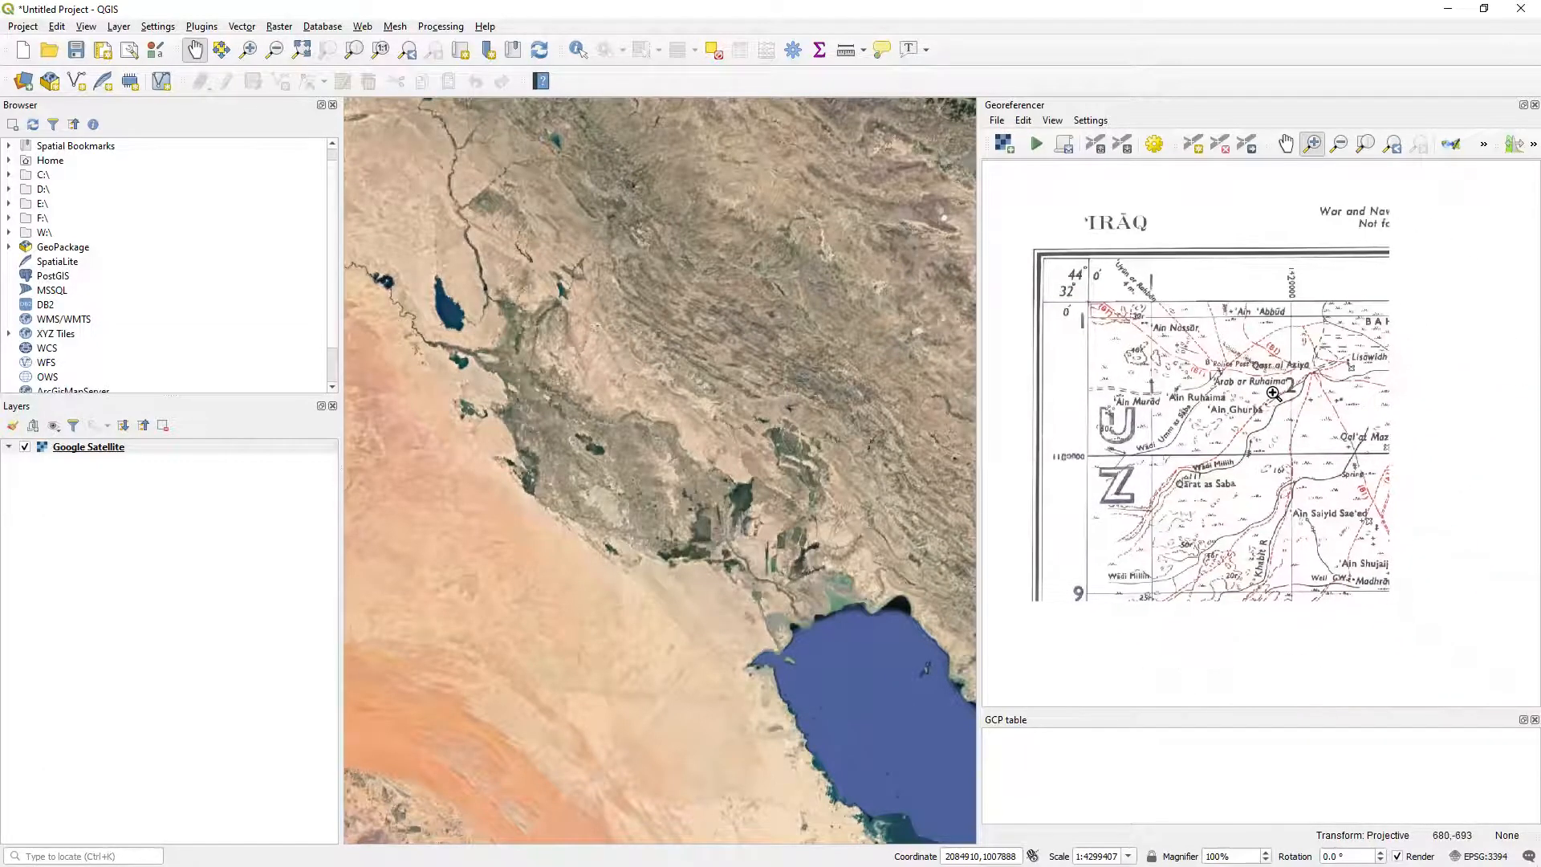
pyautogui.moveTo(1397, 544); pyautogui.dragTo(1007, 188)
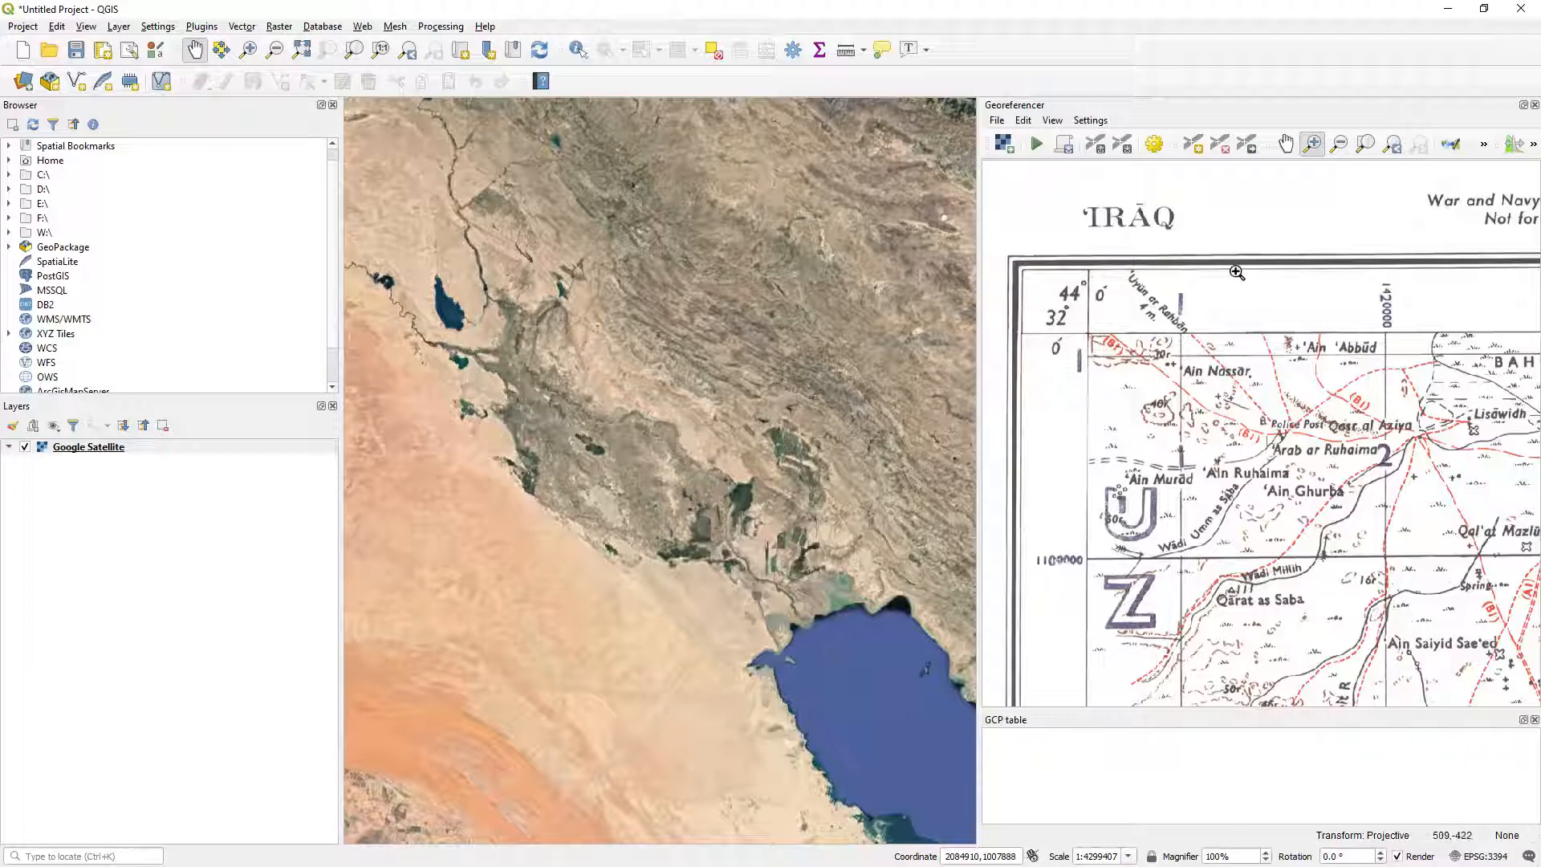
pyautogui.click(1197, 142)
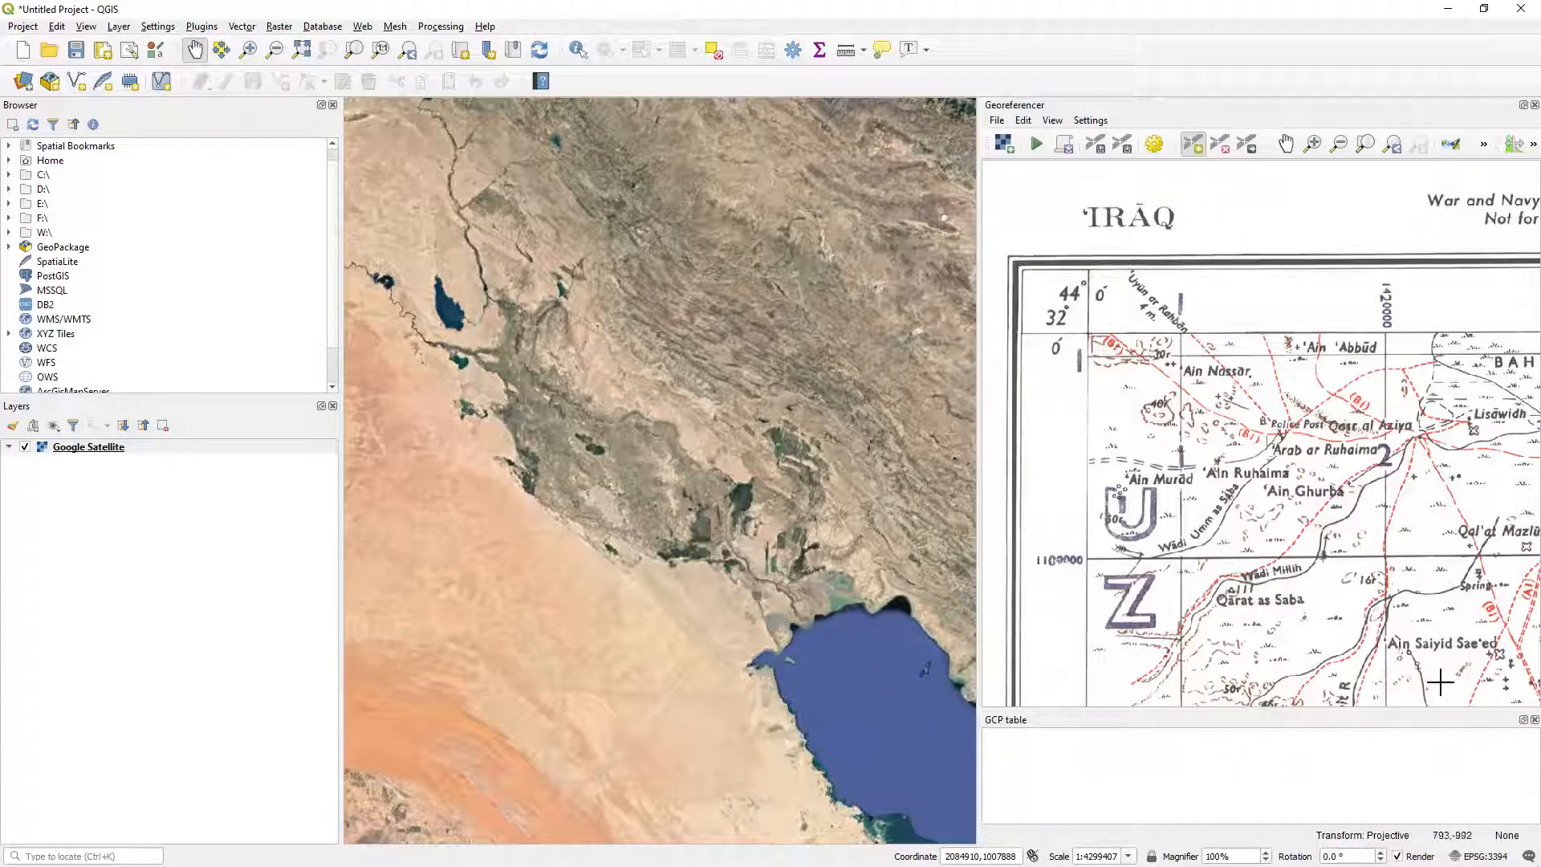
pyautogui.scroll(6, 1434, 598)
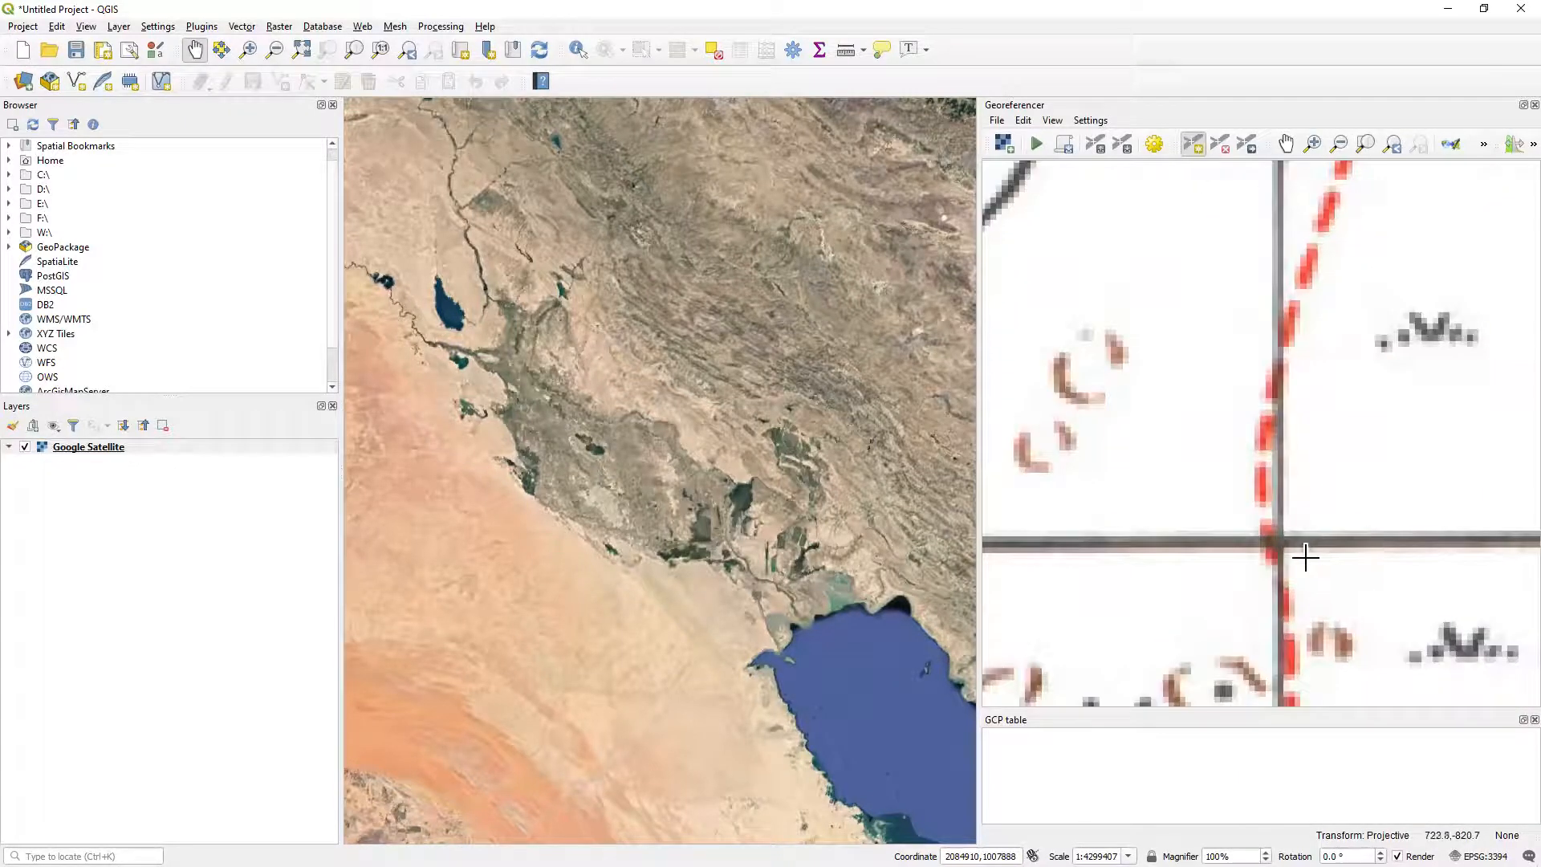
pyautogui.scroll(2, 1301, 557)
pyautogui.scroll(1, 1284, 553)
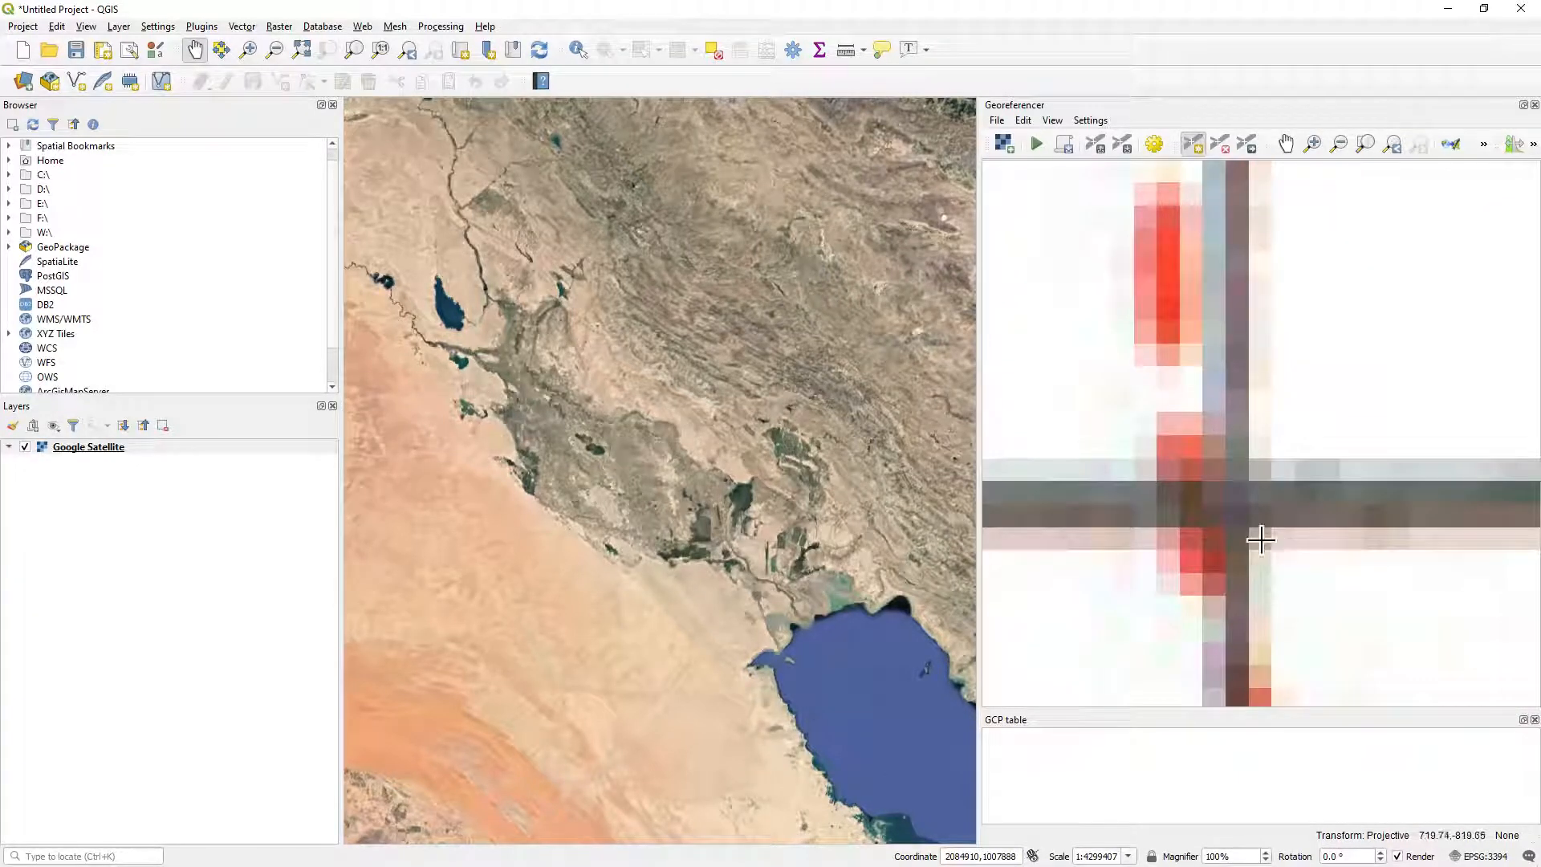
pyautogui.click(1236, 505)
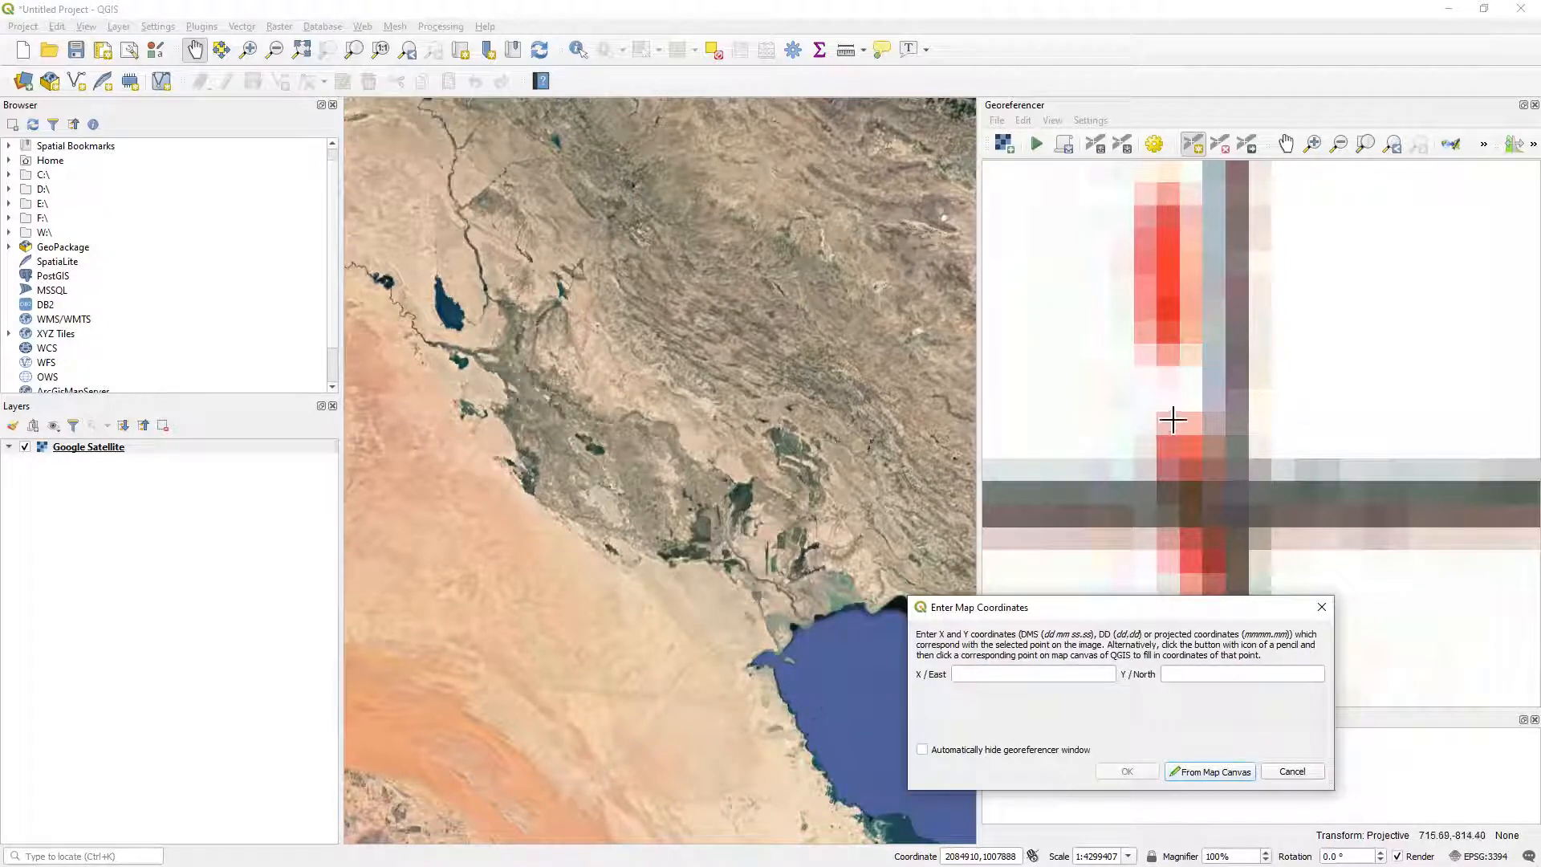
# Assign map coordinates X / East 1420000 and Y / North 1100000 to the northwest control point.
pyautogui.scroll(-8, 1152, 338)
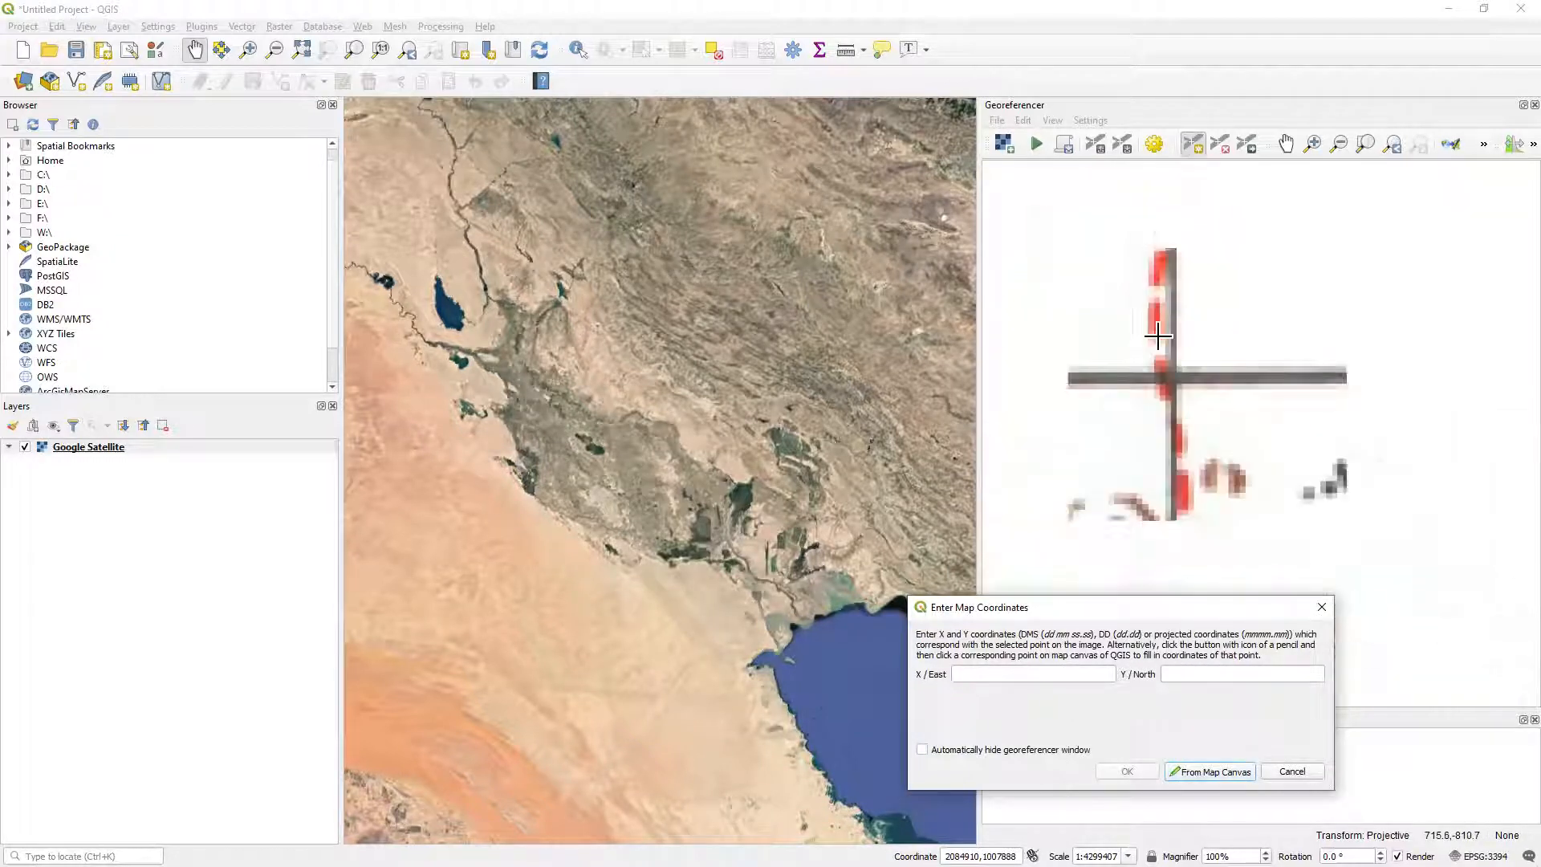
pyautogui.scroll(-6, 1156, 337)
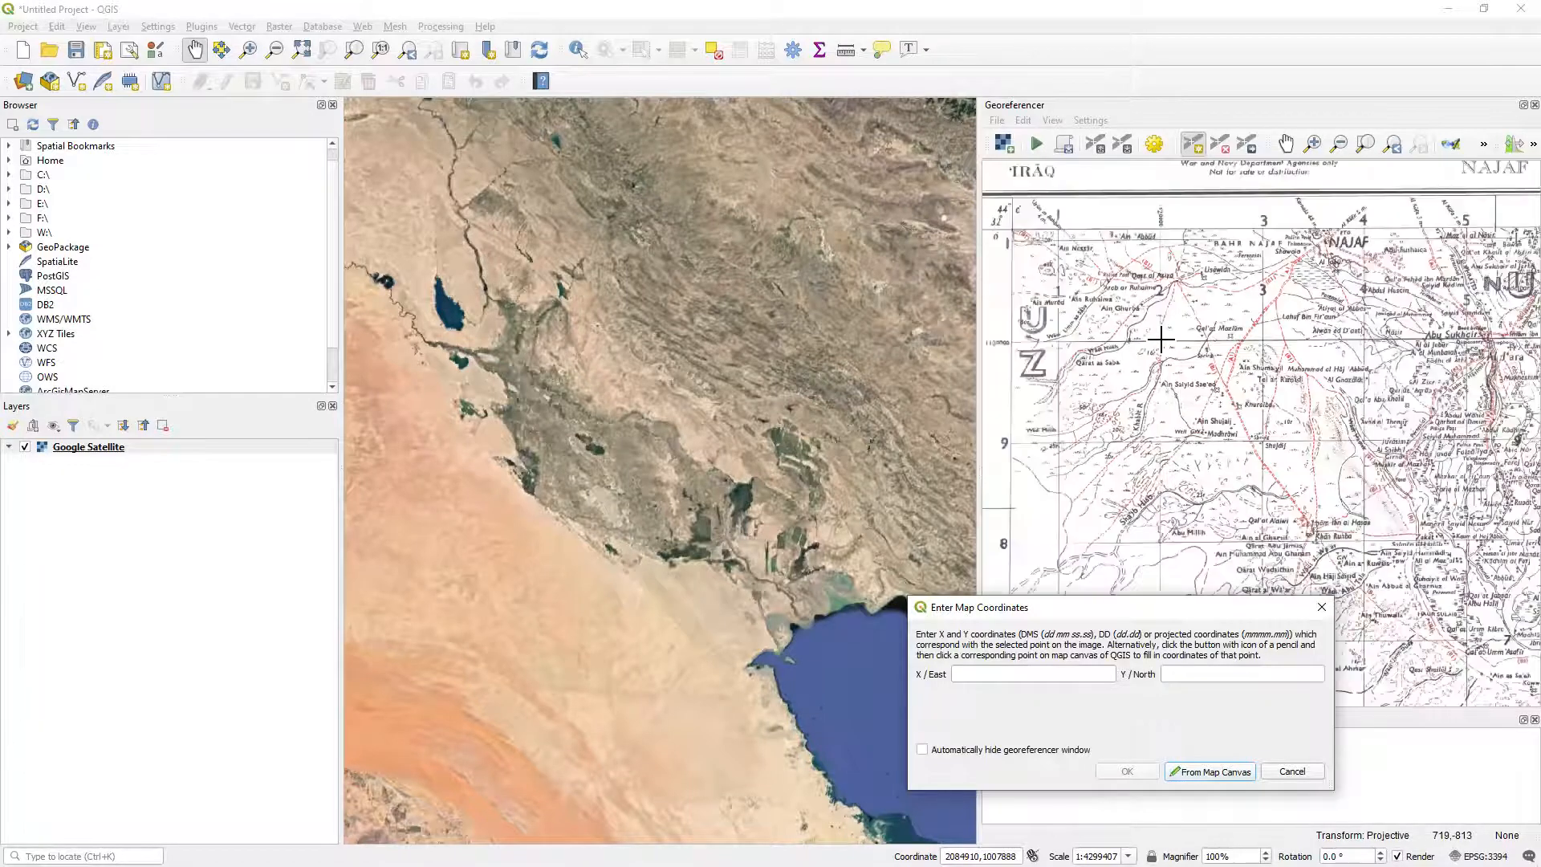
pyautogui.scroll(5, 1112, 322)
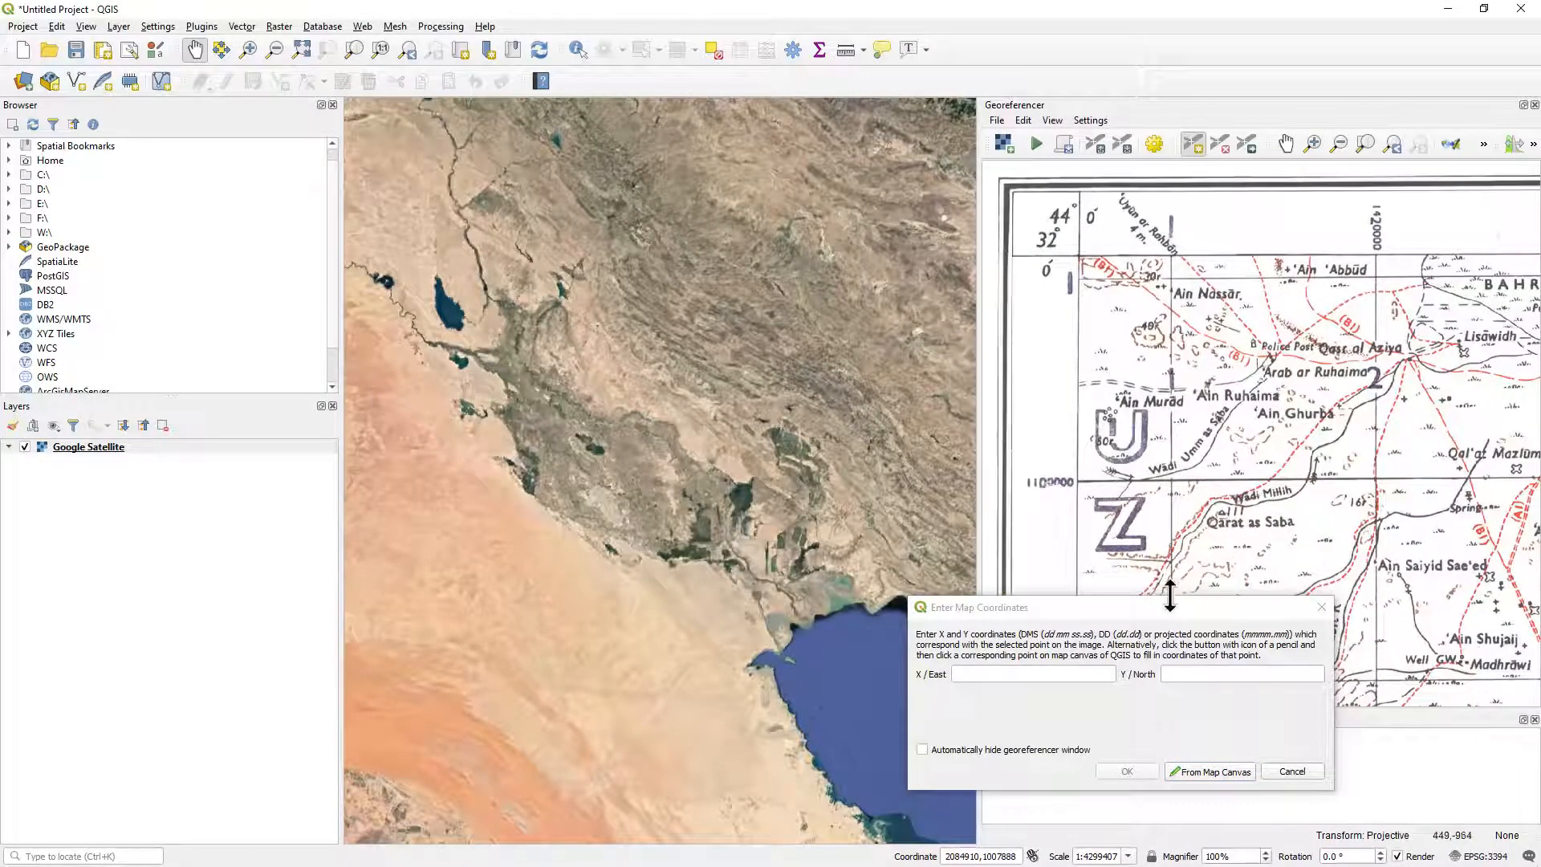
pyautogui.click(1035, 675)
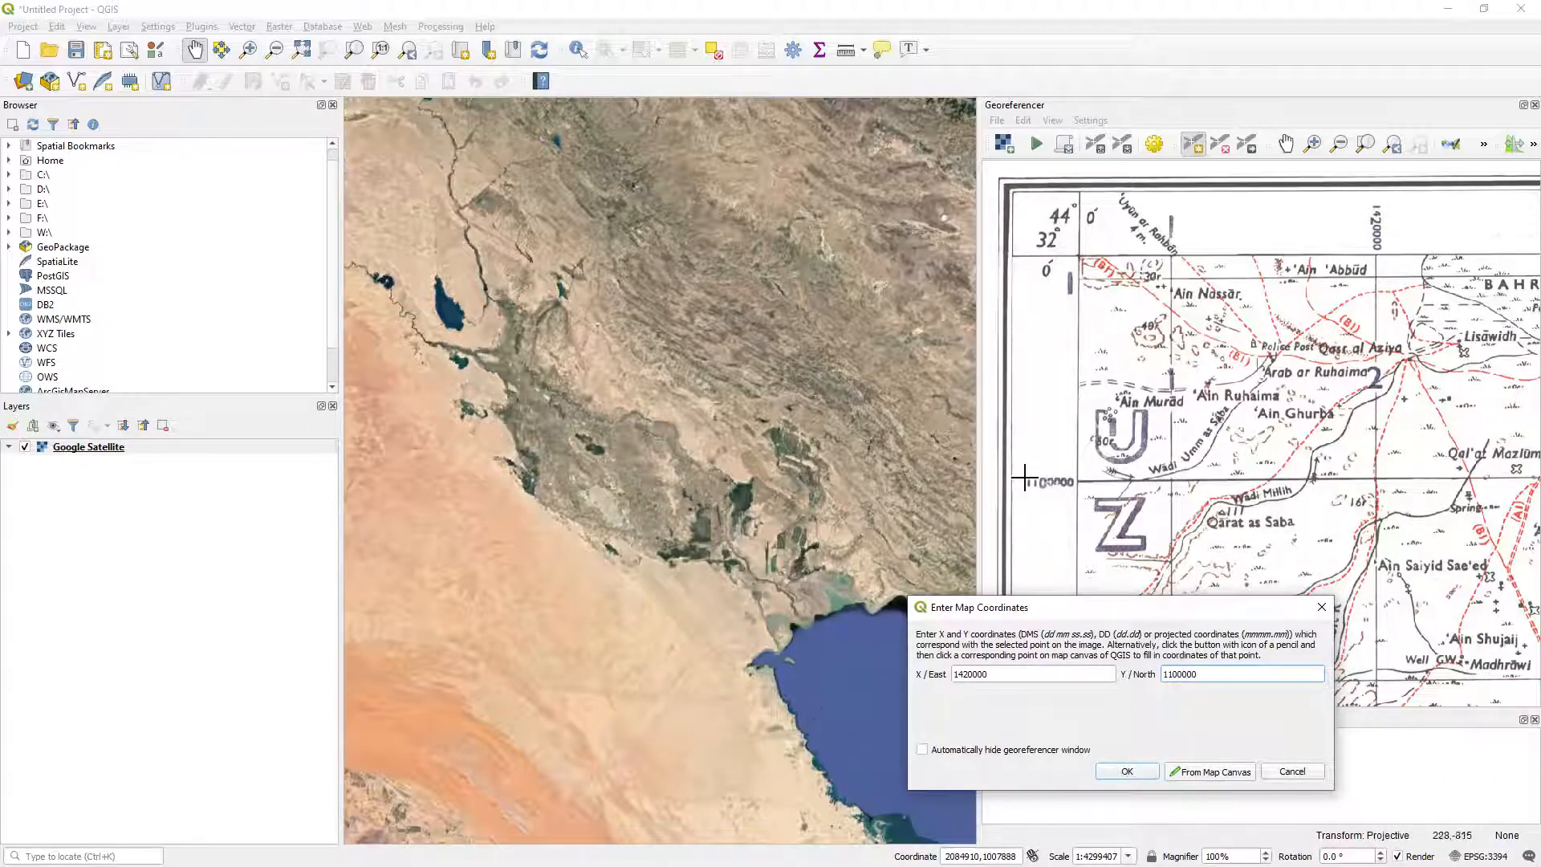
pyautogui.click(1127, 771)
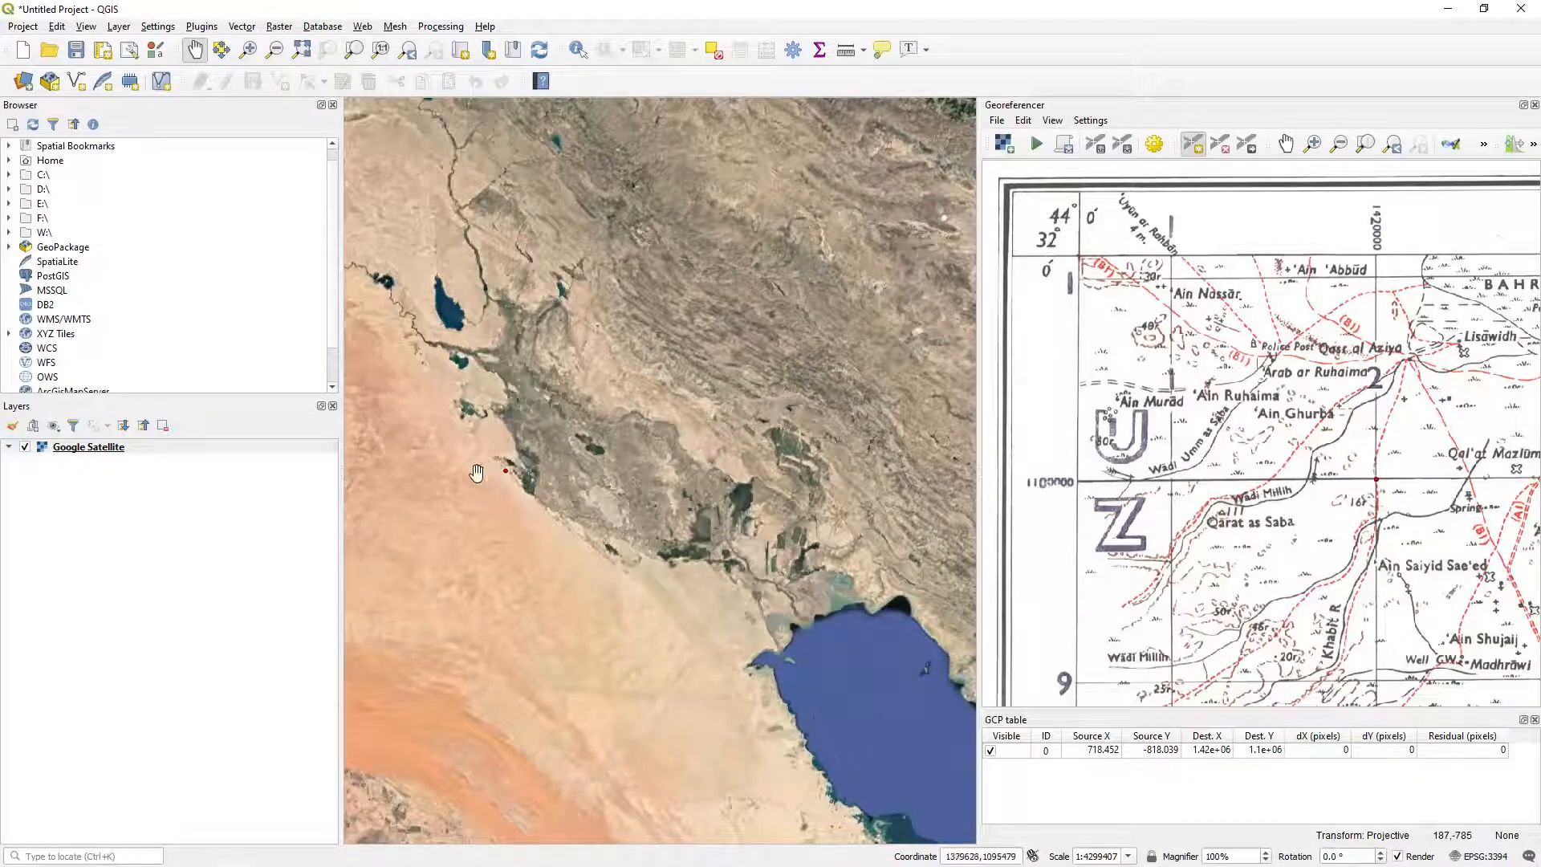
# Place a second control point on the labelled grid-line intersection near the sheet's northeast corner, by As Saiyid Hammadi.
pyautogui.scroll(2, 491, 470)
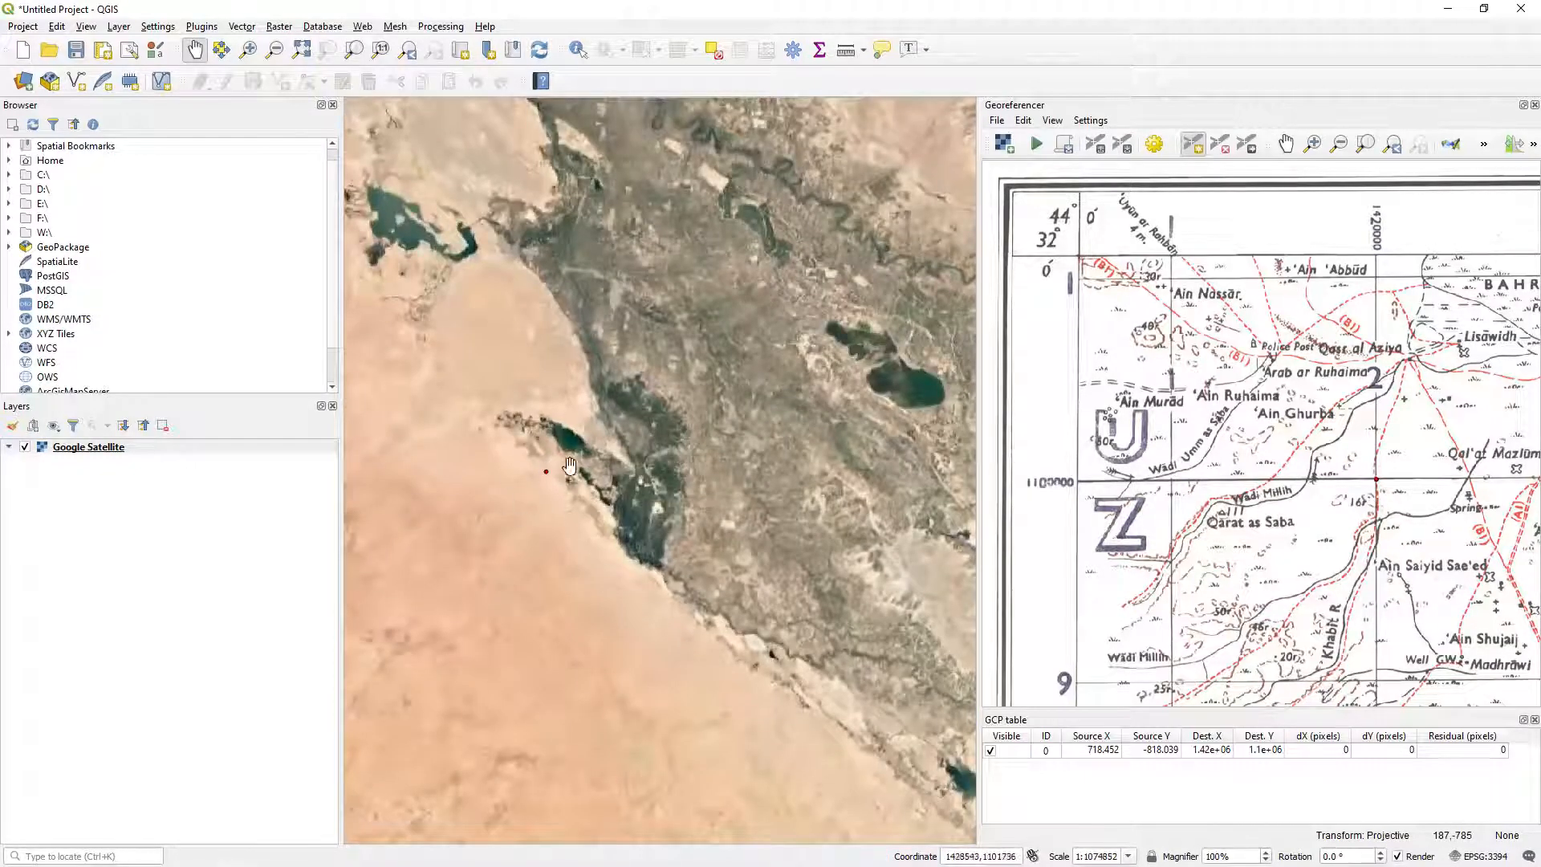
pyautogui.scroll(2, 567, 470)
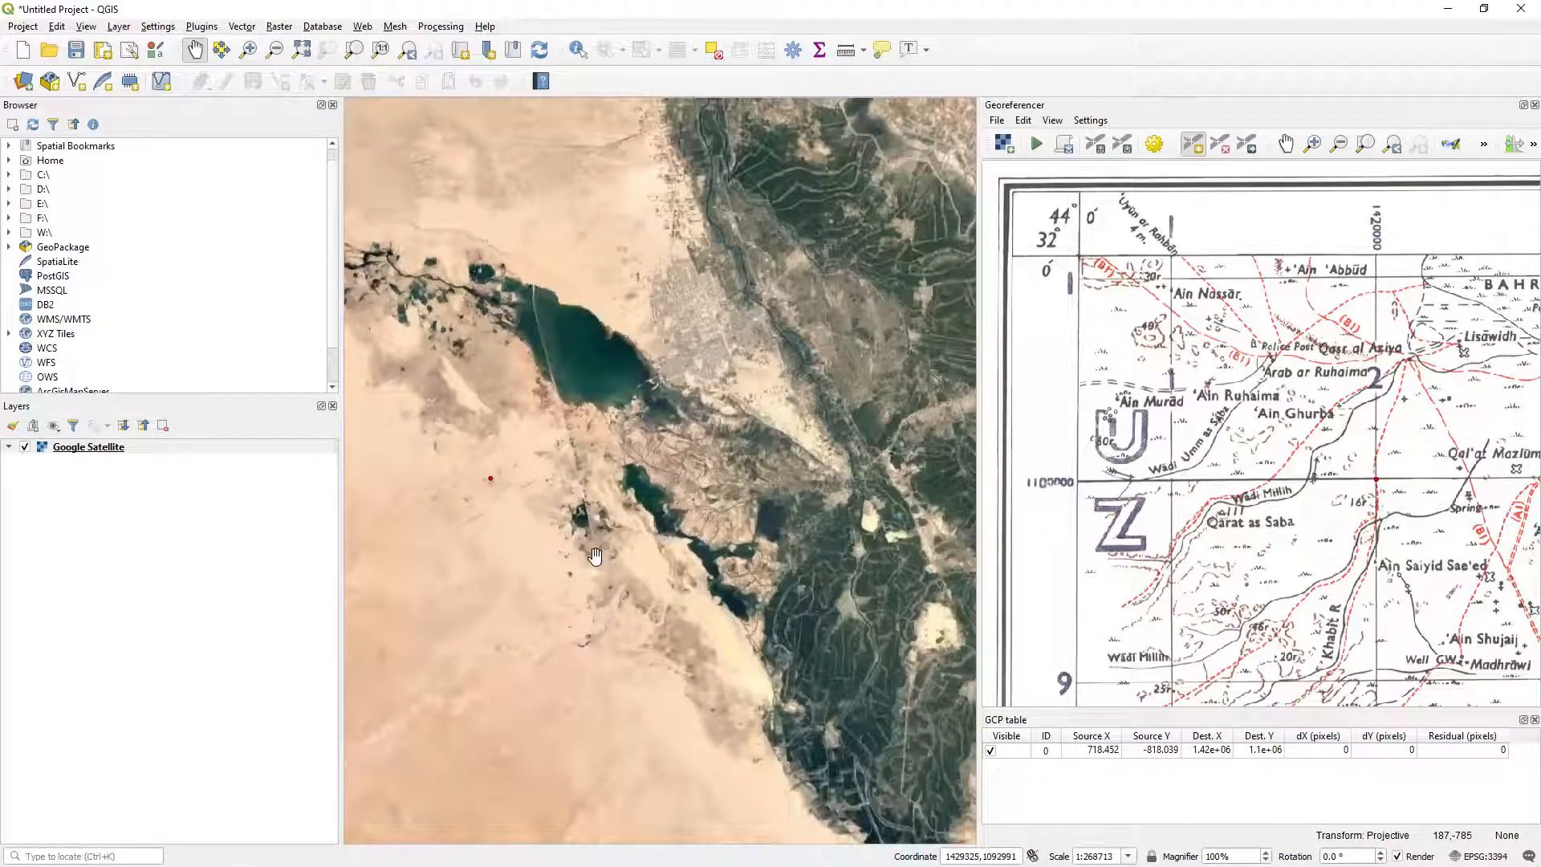
pyautogui.scroll(-2, 622, 522)
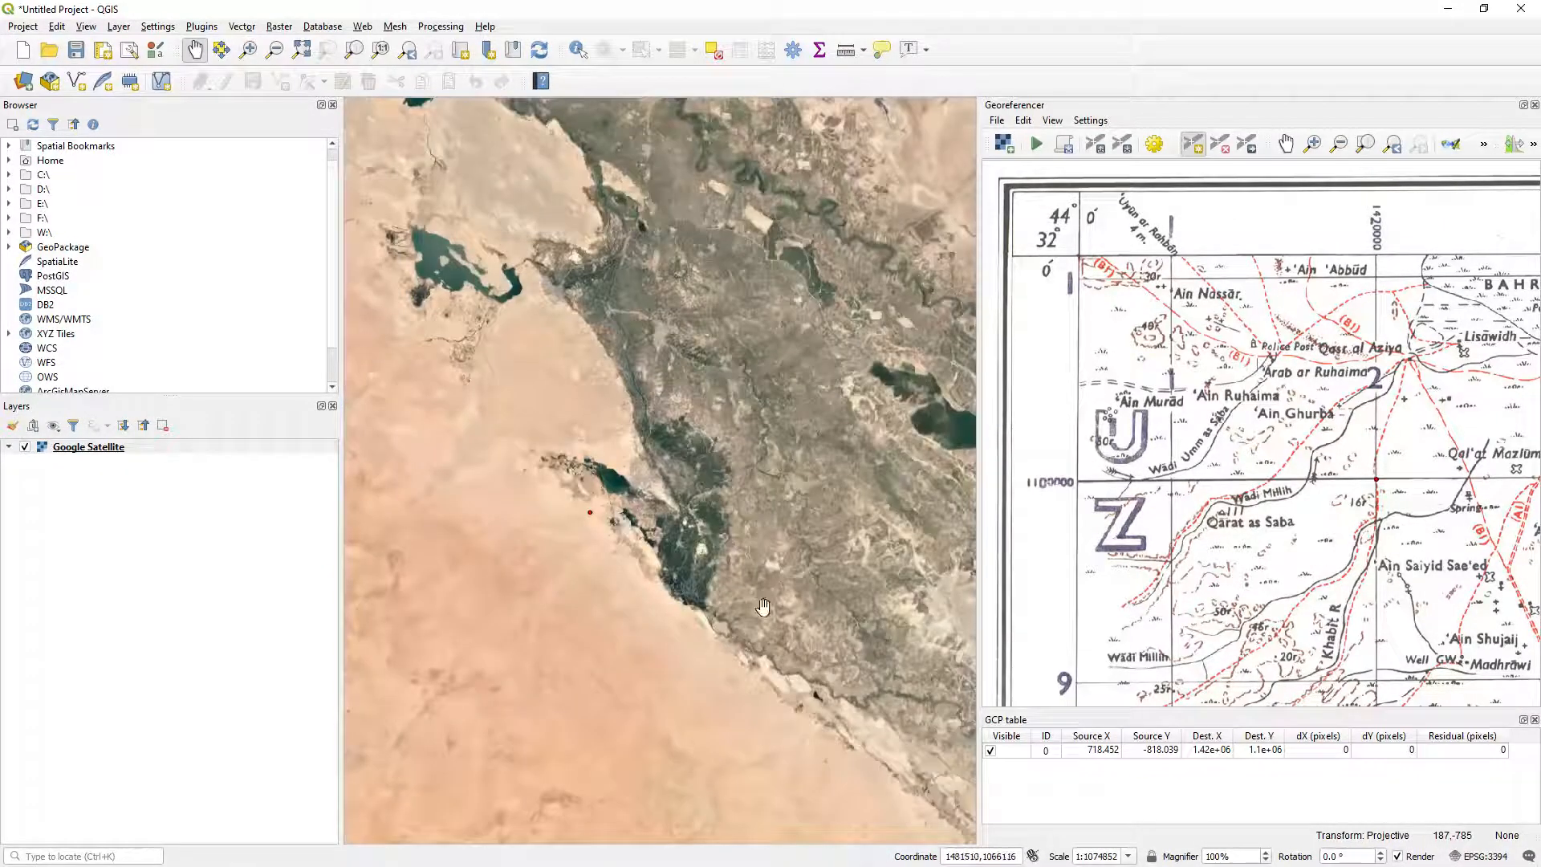
pyautogui.scroll(-1, 1230, 528)
pyautogui.scroll(-4, 1229, 527)
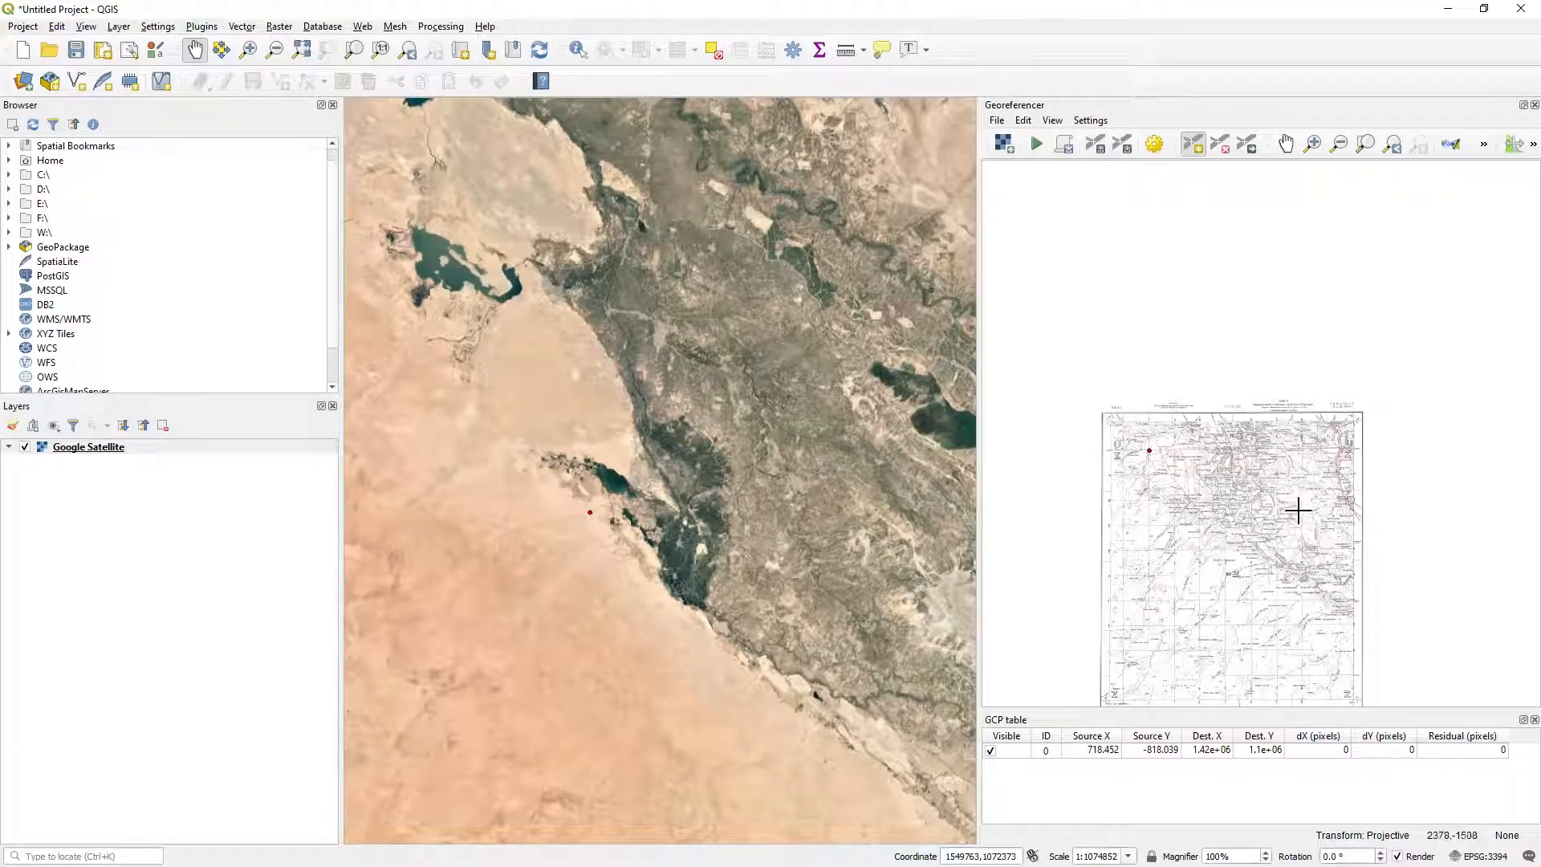
pyautogui.scroll(3, 1357, 440)
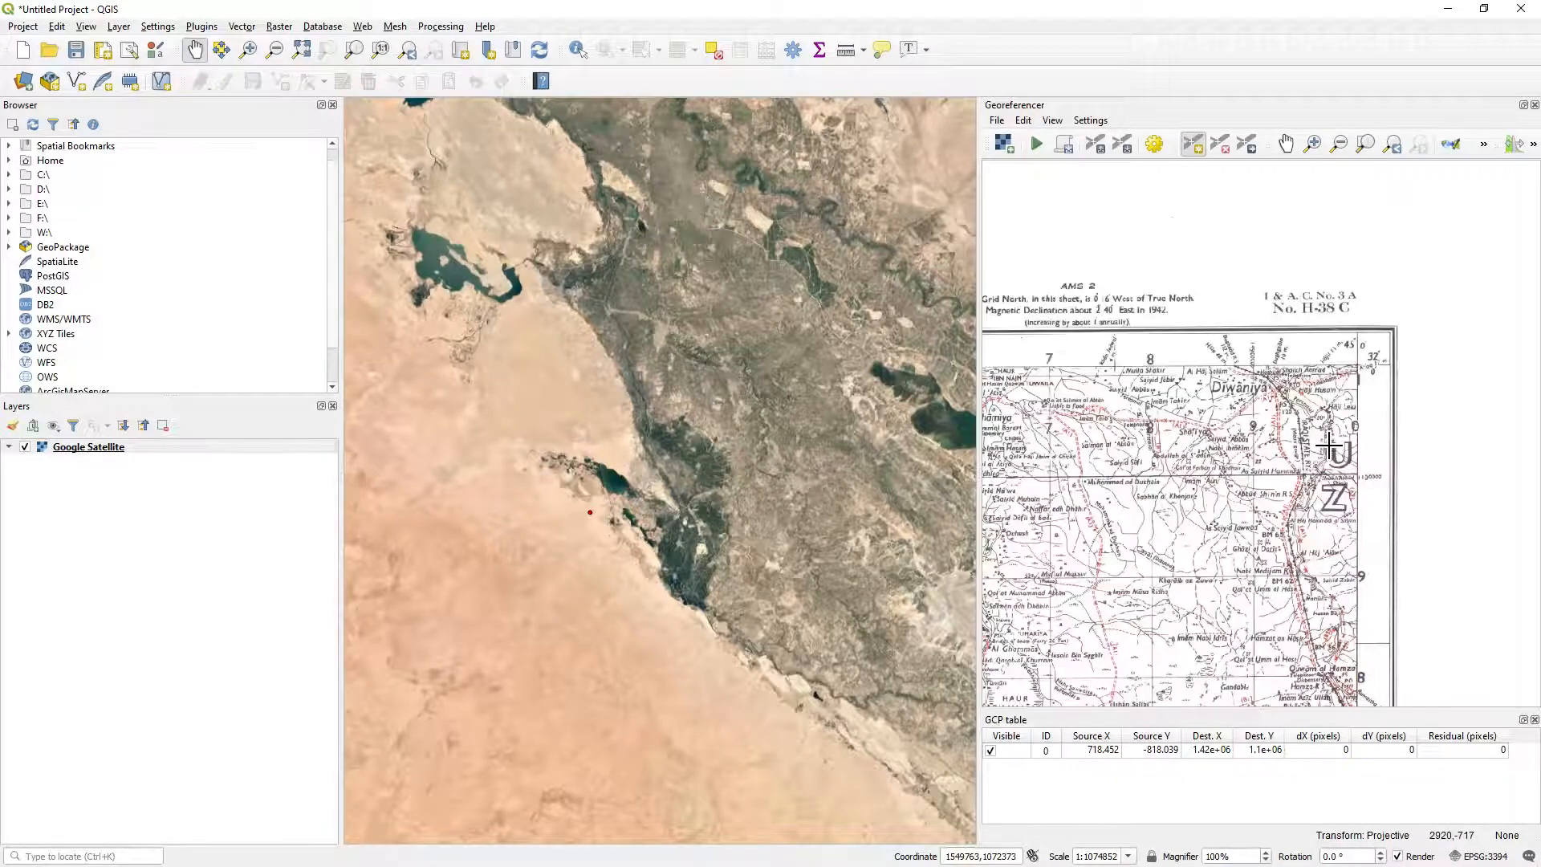
pyautogui.scroll(2, 1328, 444)
pyautogui.scroll(2, 1150, 504)
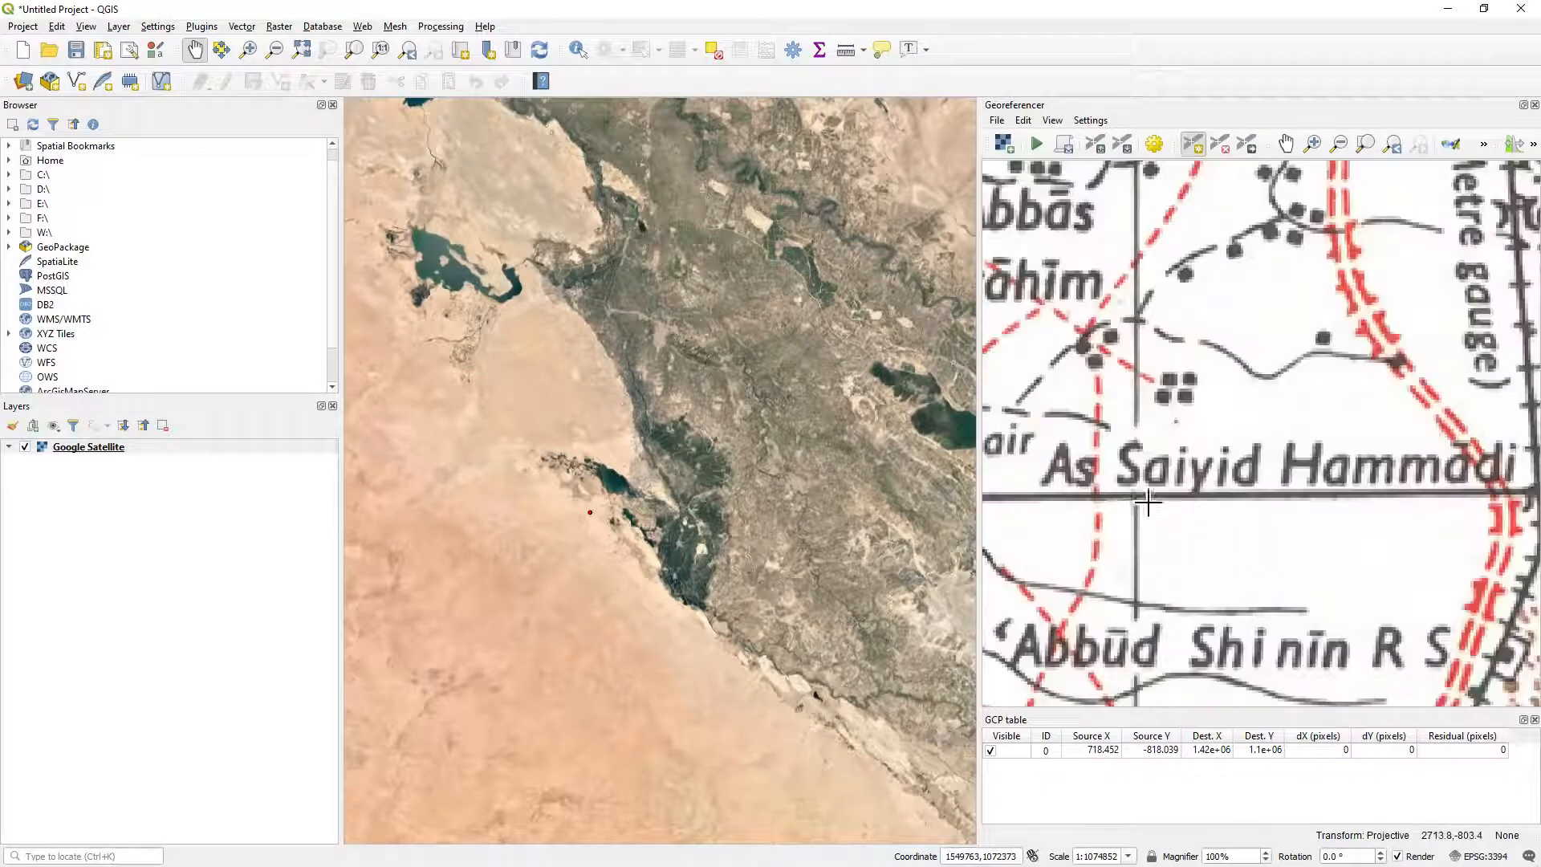
pyautogui.scroll(3, 1146, 503)
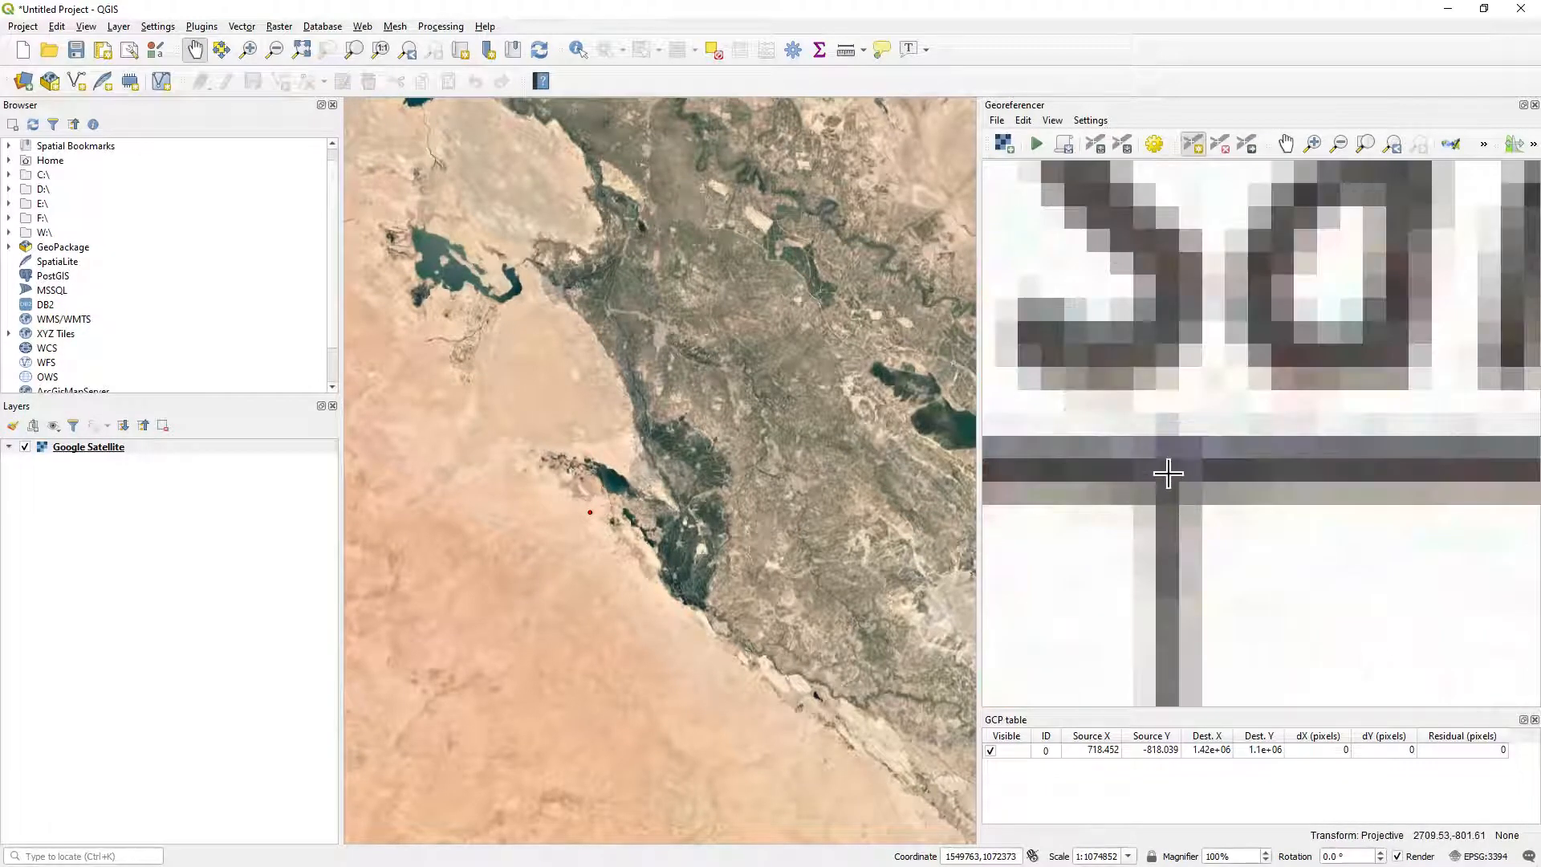
pyautogui.click(1168, 473)
# Assign map coordinates X / East 1490000 and Y / North 1100000 to the northeast control point.
pyautogui.scroll(-5, 1290, 504)
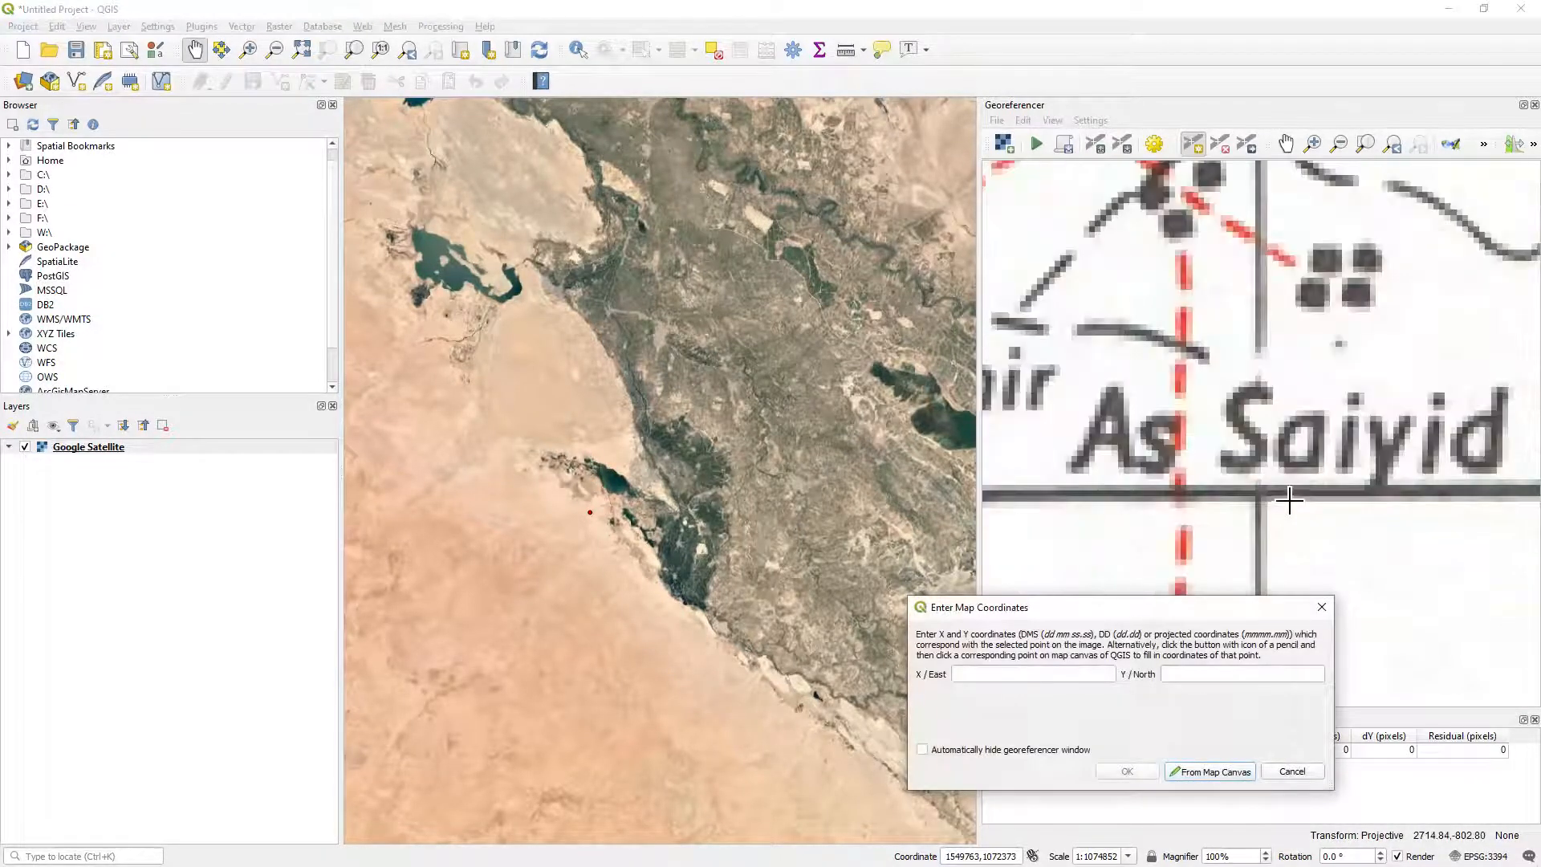
pyautogui.moveTo(1387, 457); pyautogui.dragTo(1323, 467)
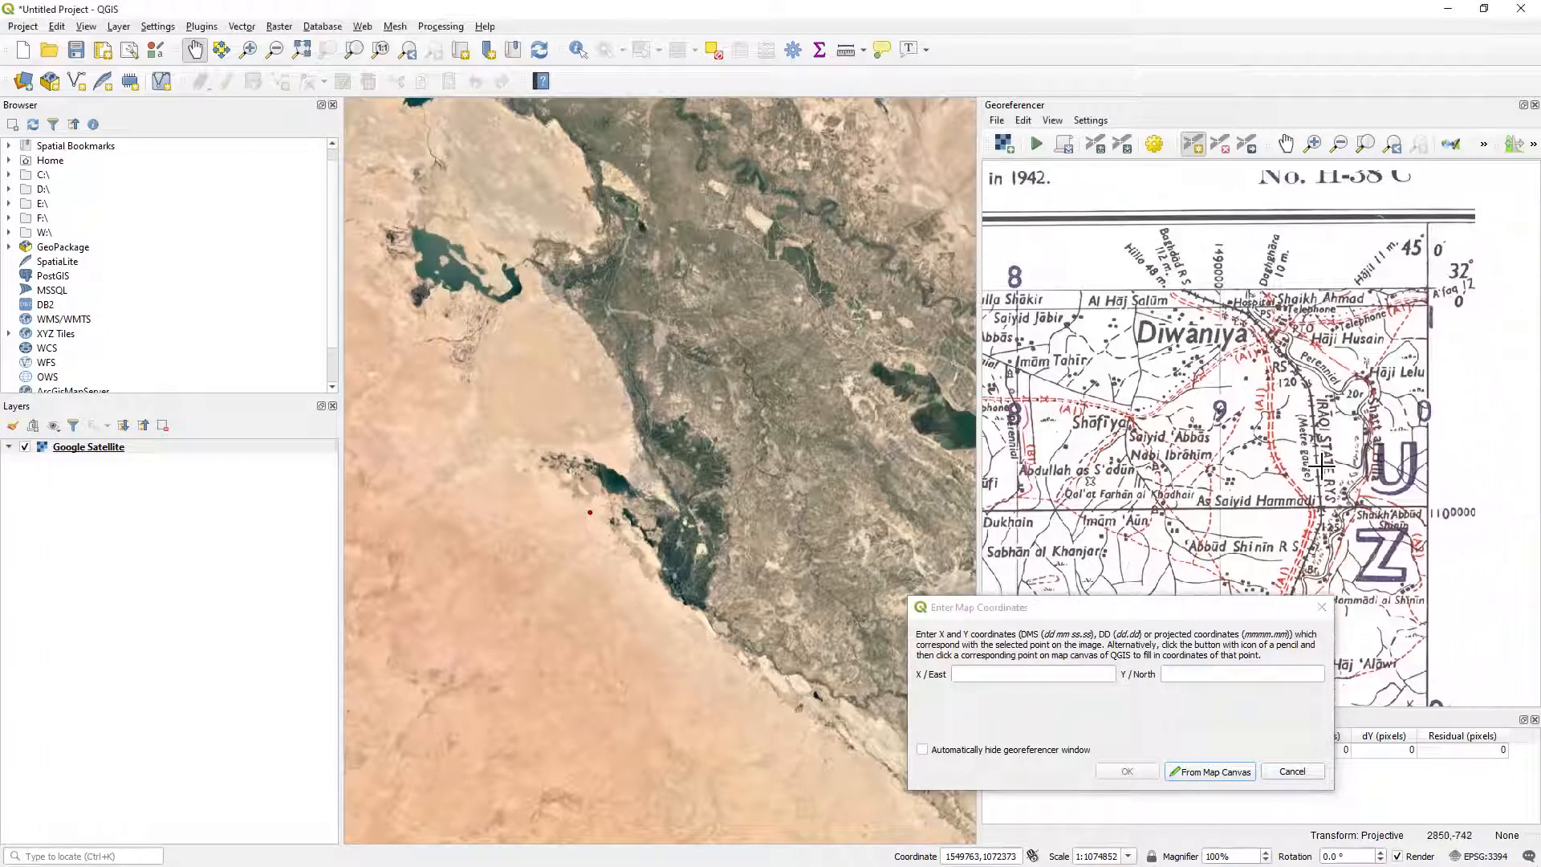
pyautogui.click(1003, 669)
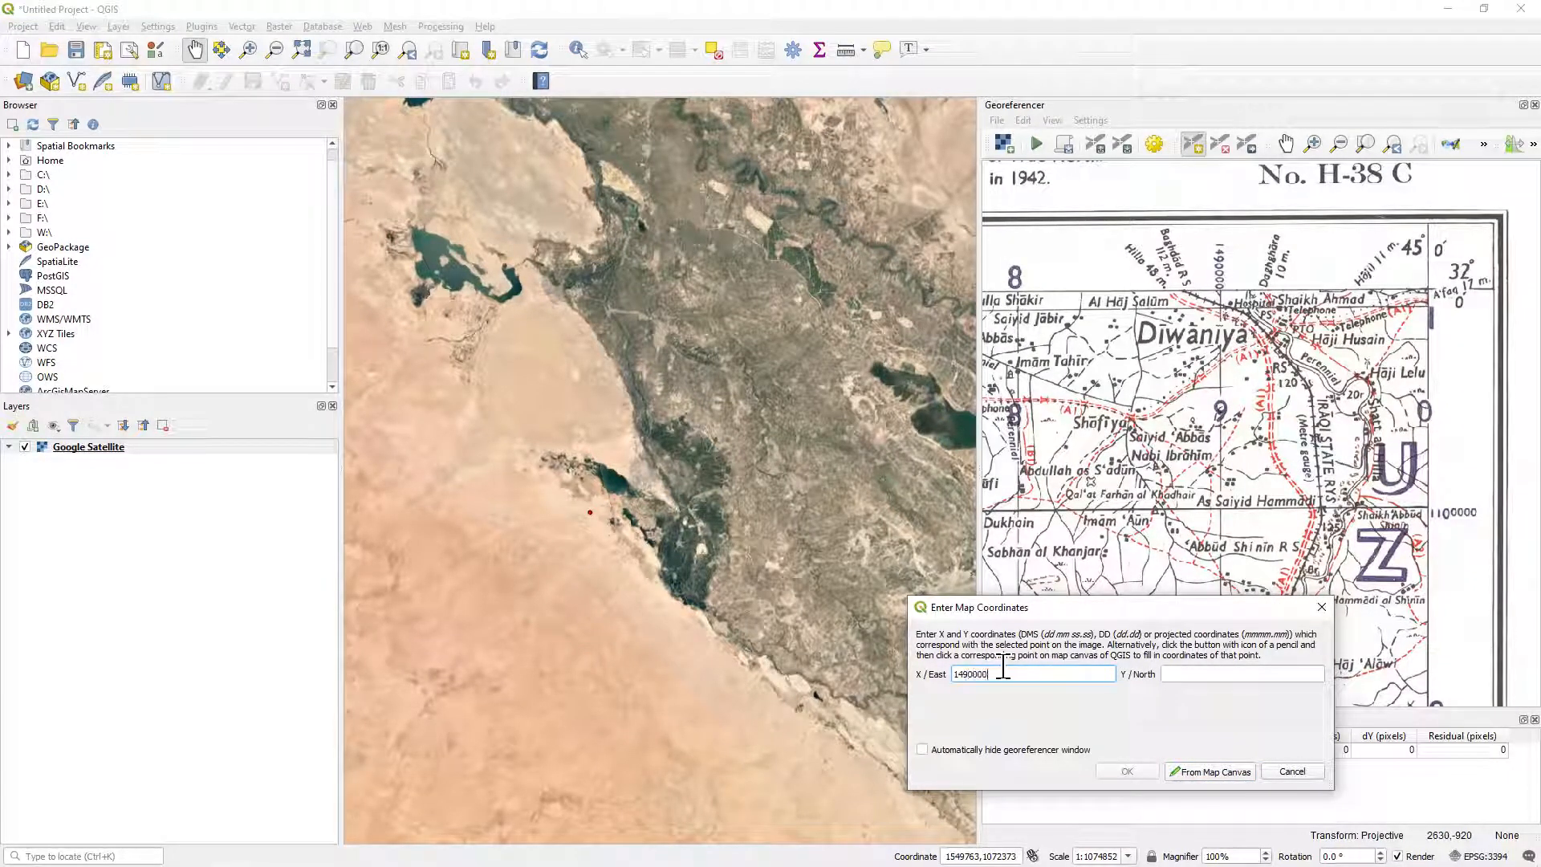
pyautogui.click(1192, 671)
pyautogui.write('1')
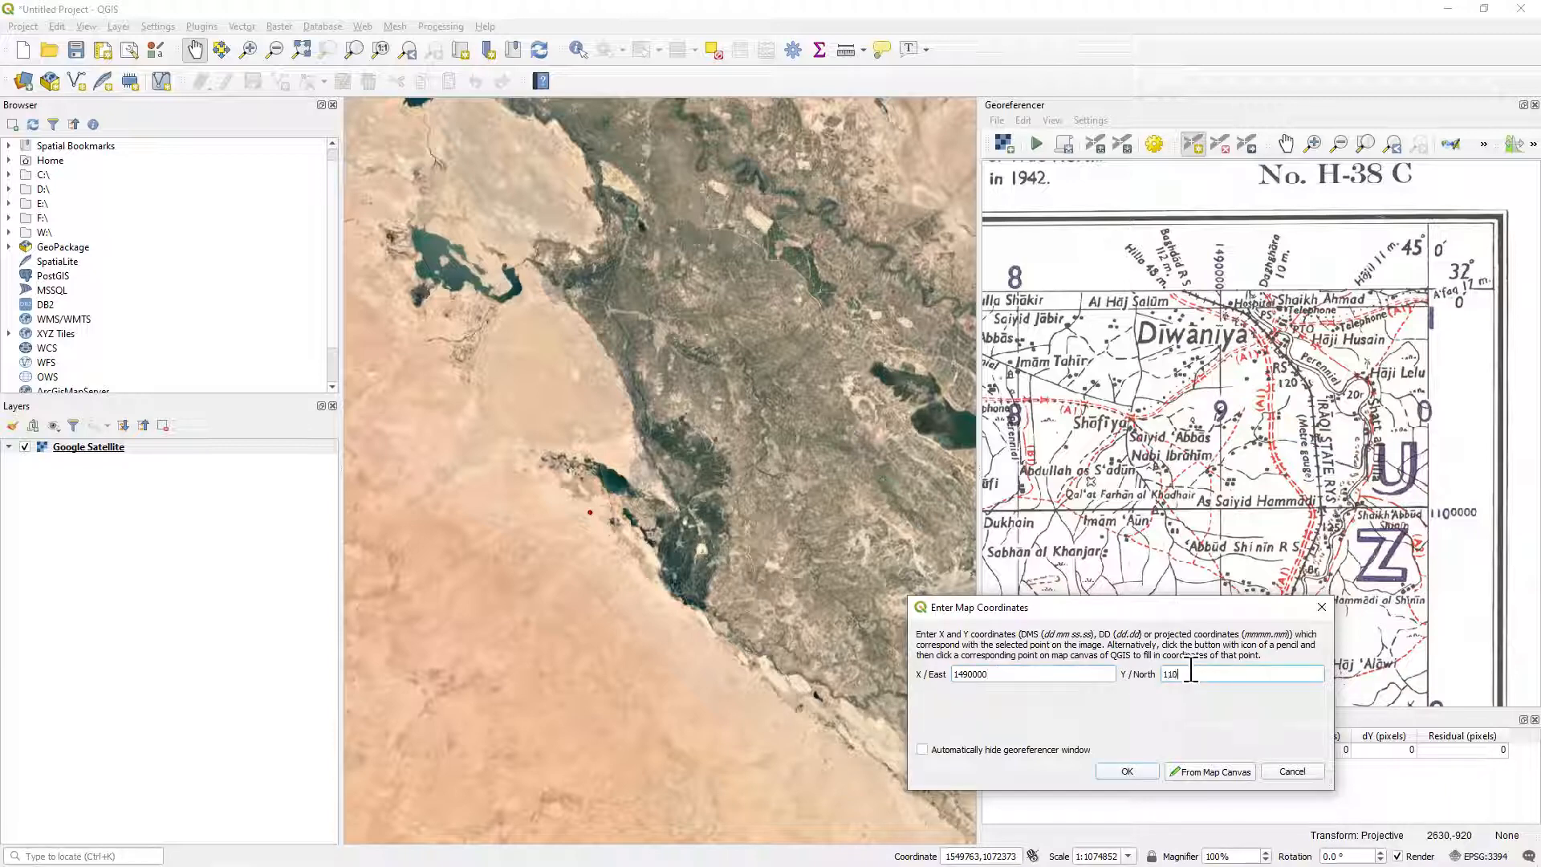
pyautogui.write('100000')
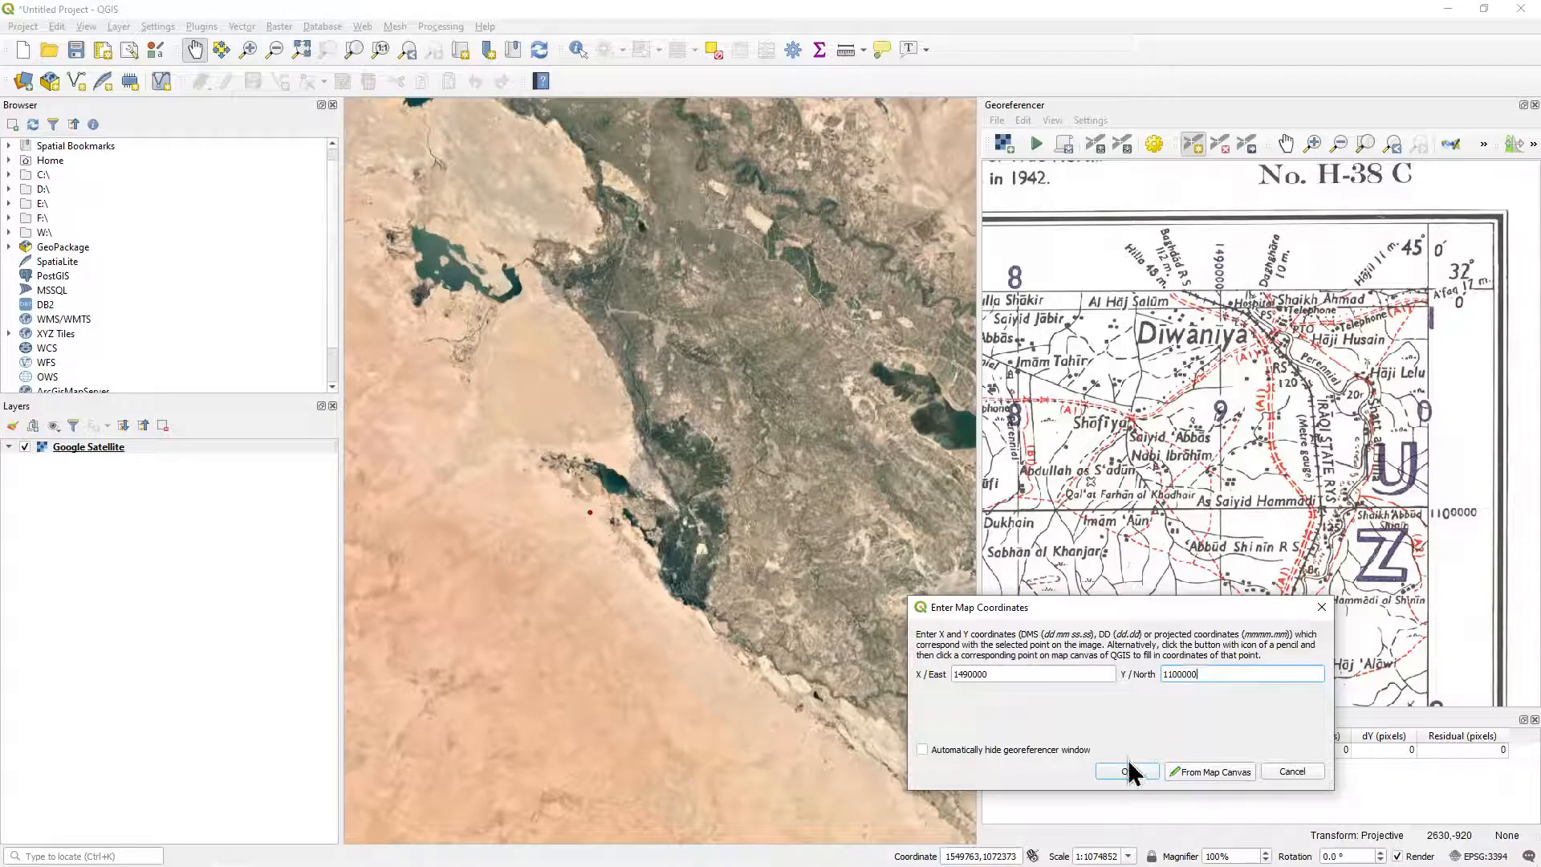
pyautogui.click(1131, 770)
# Place a third control point on the labelled grid-line intersection near the sheet's southwest corner, southeast of Muraizil.
pyautogui.scroll(-3, 1246, 564)
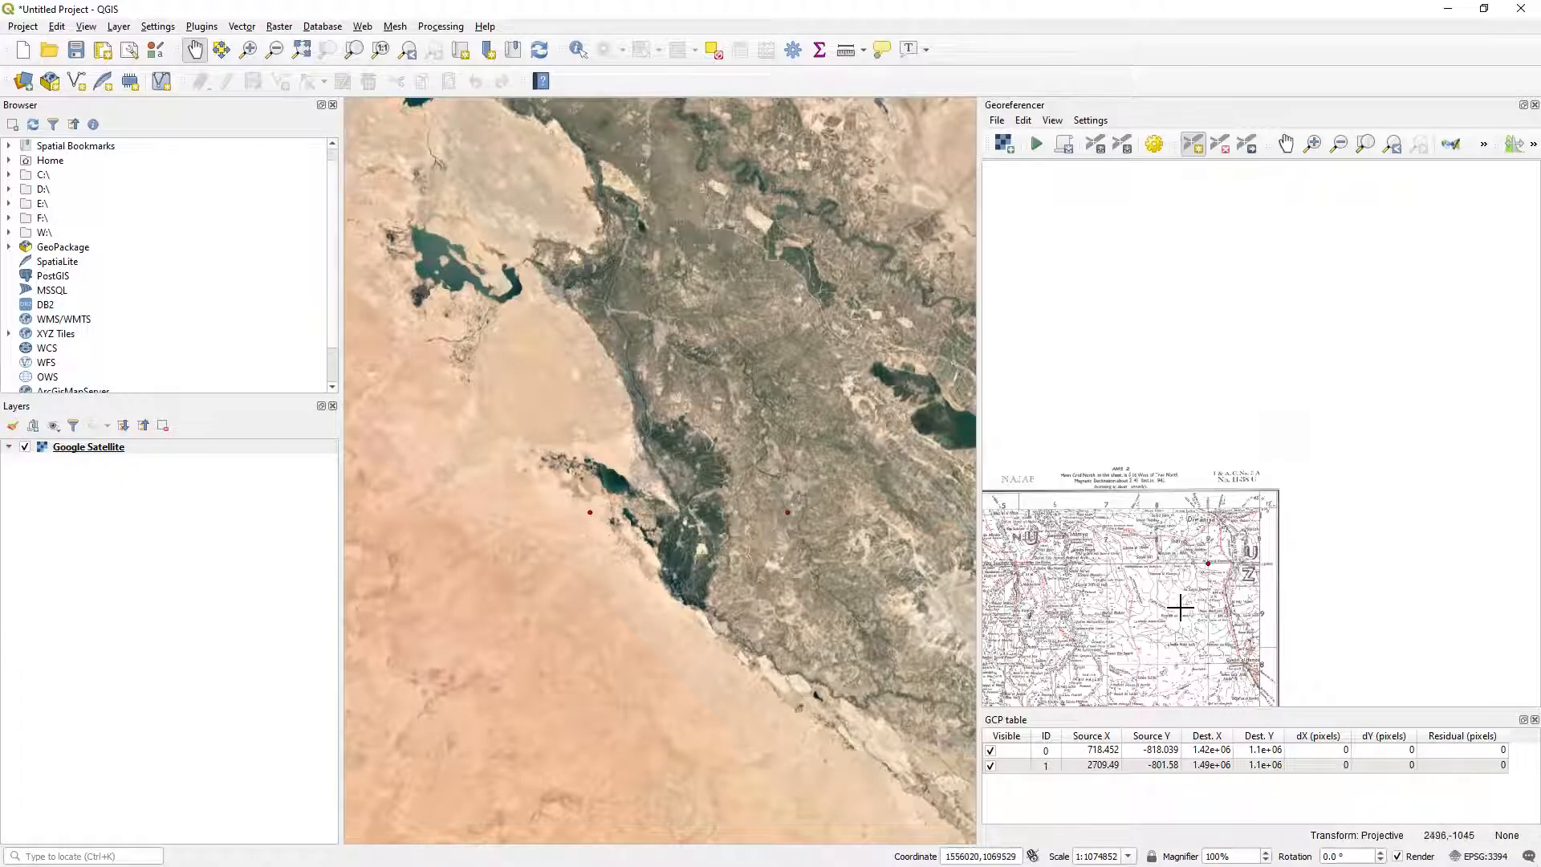
pyautogui.scroll(-2, 1173, 618)
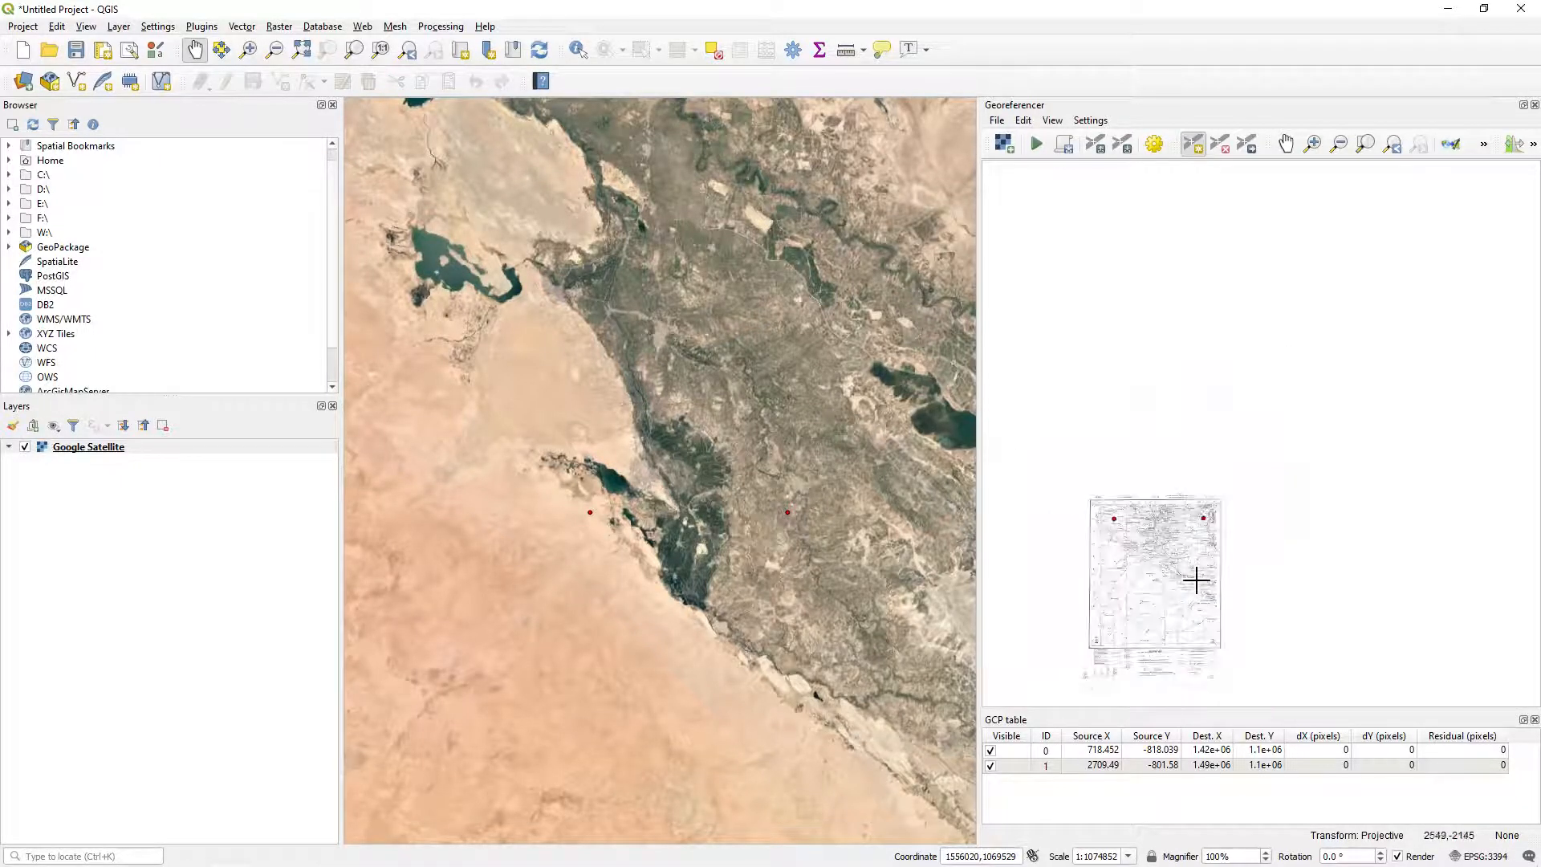
pyautogui.scroll(3, 1108, 580)
pyautogui.scroll(3, 1119, 584)
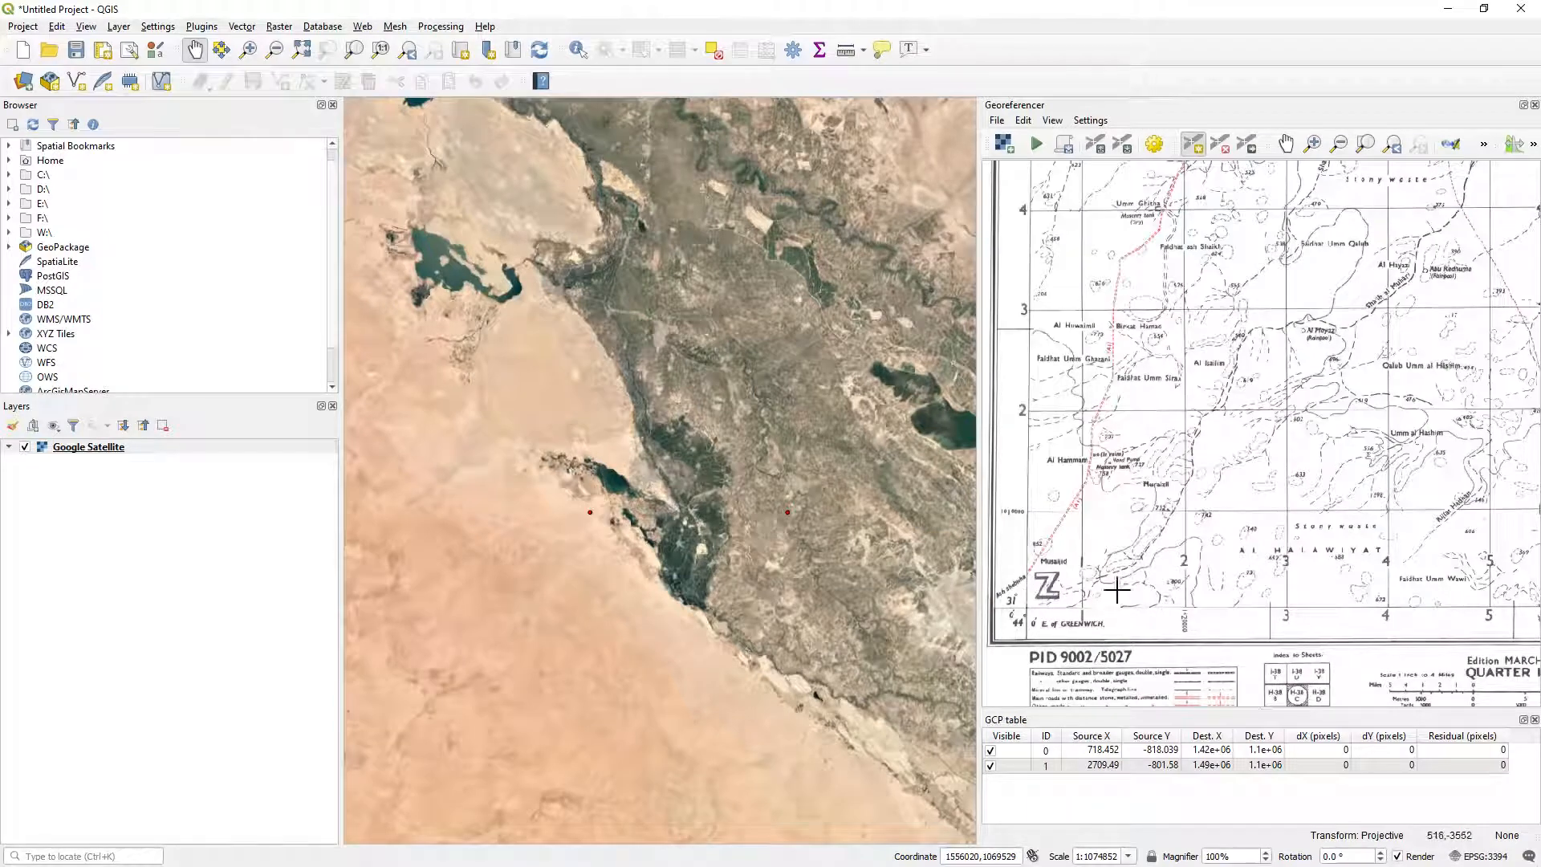
pyautogui.scroll(3, 1189, 509)
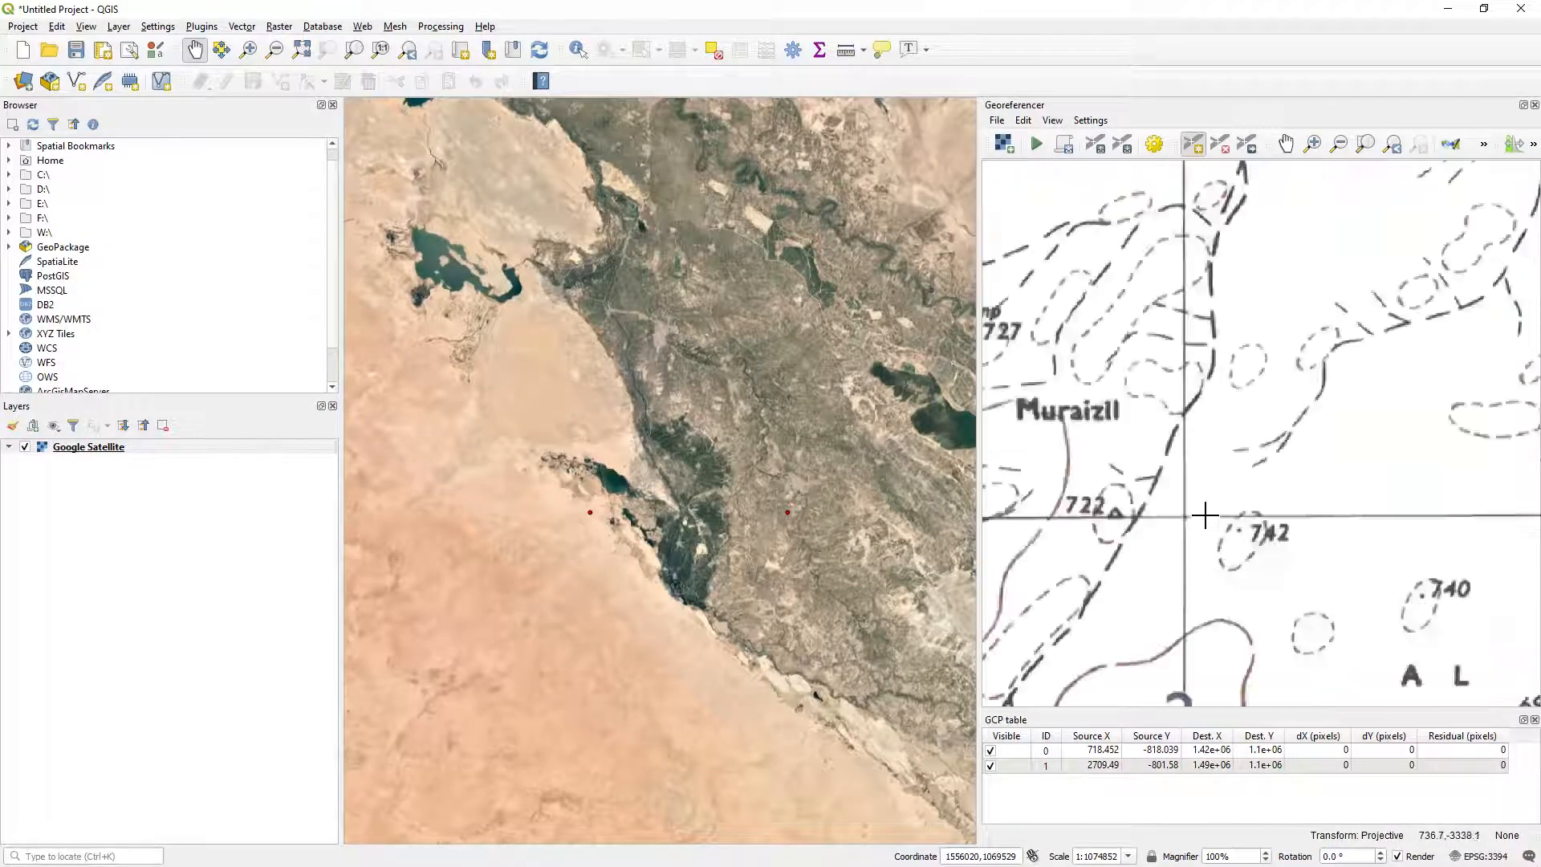
pyautogui.scroll(5, 1189, 513)
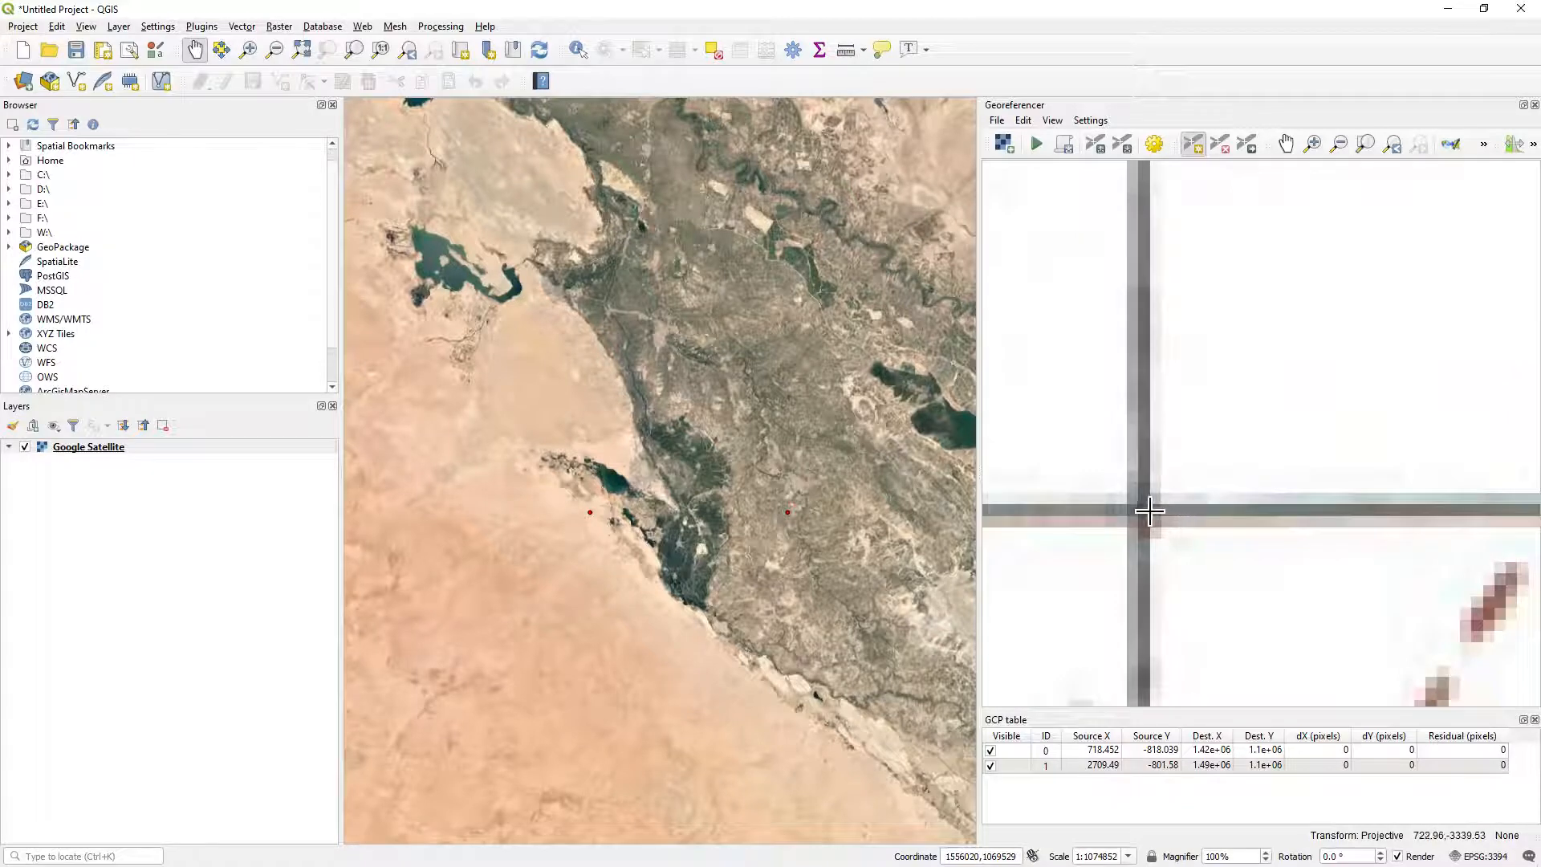
pyautogui.click(1140, 511)
# Assign map coordinates X / East 1420000 and Y / North 1010000 to the southwest control point.
pyautogui.scroll(-5, 1102, 536)
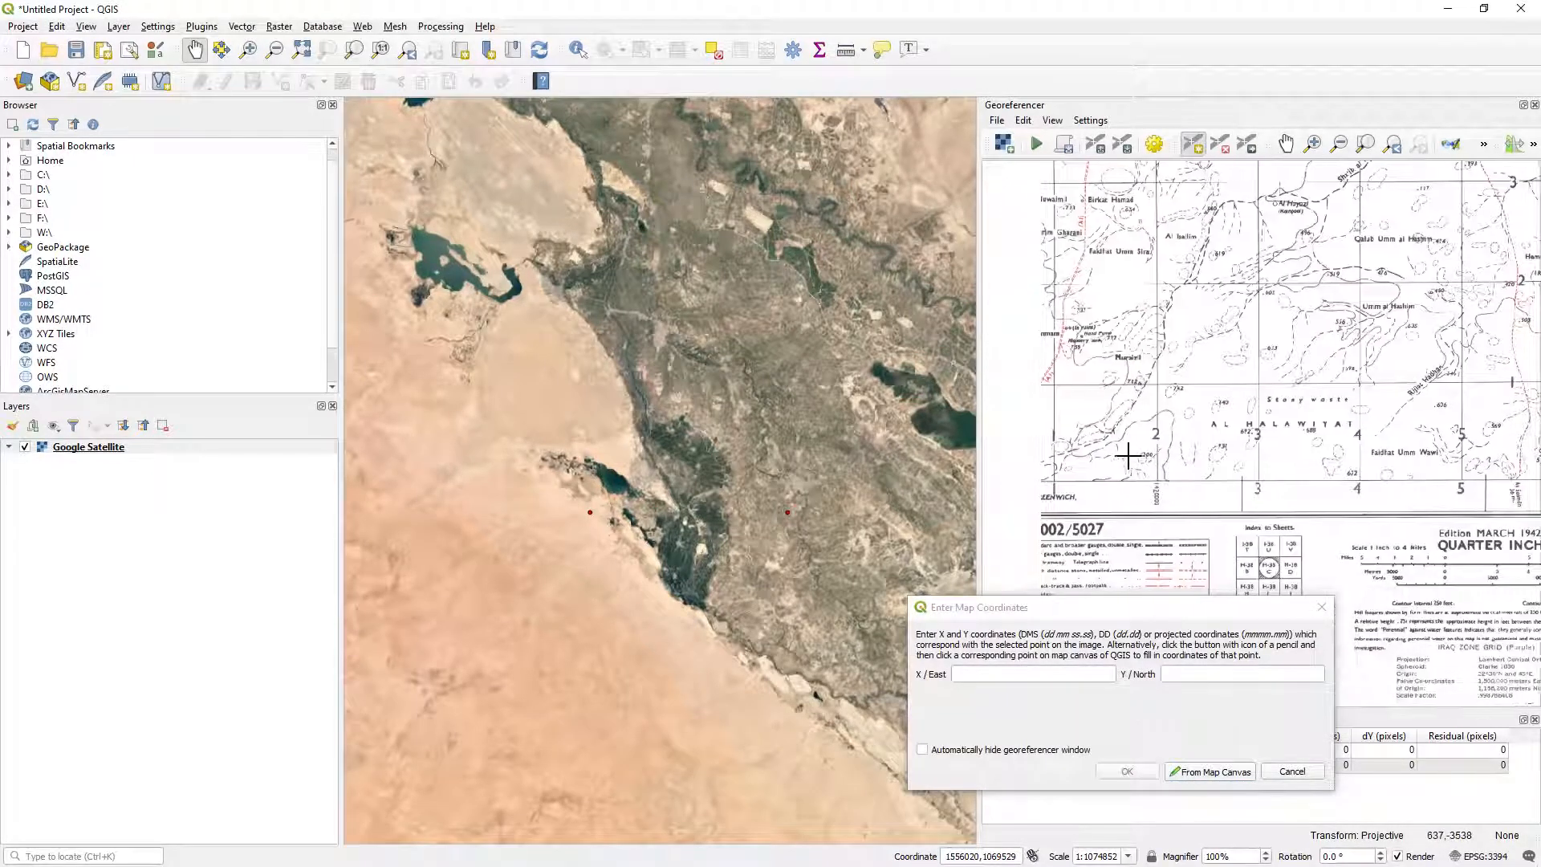
pyautogui.click(1052, 674)
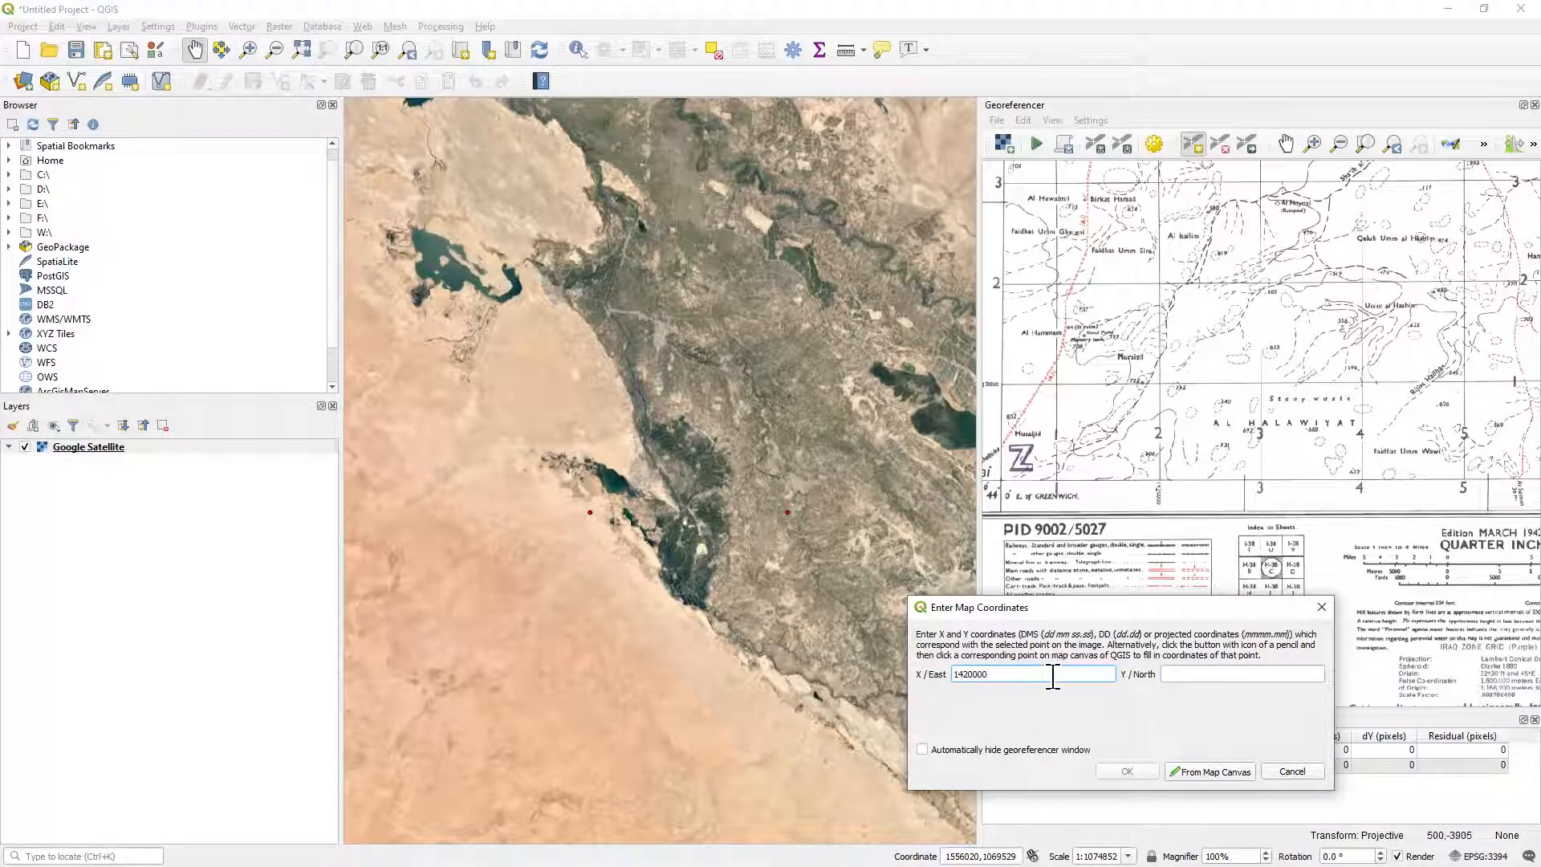
pyautogui.moveTo(1070, 441); pyautogui.dragTo(1158, 450)
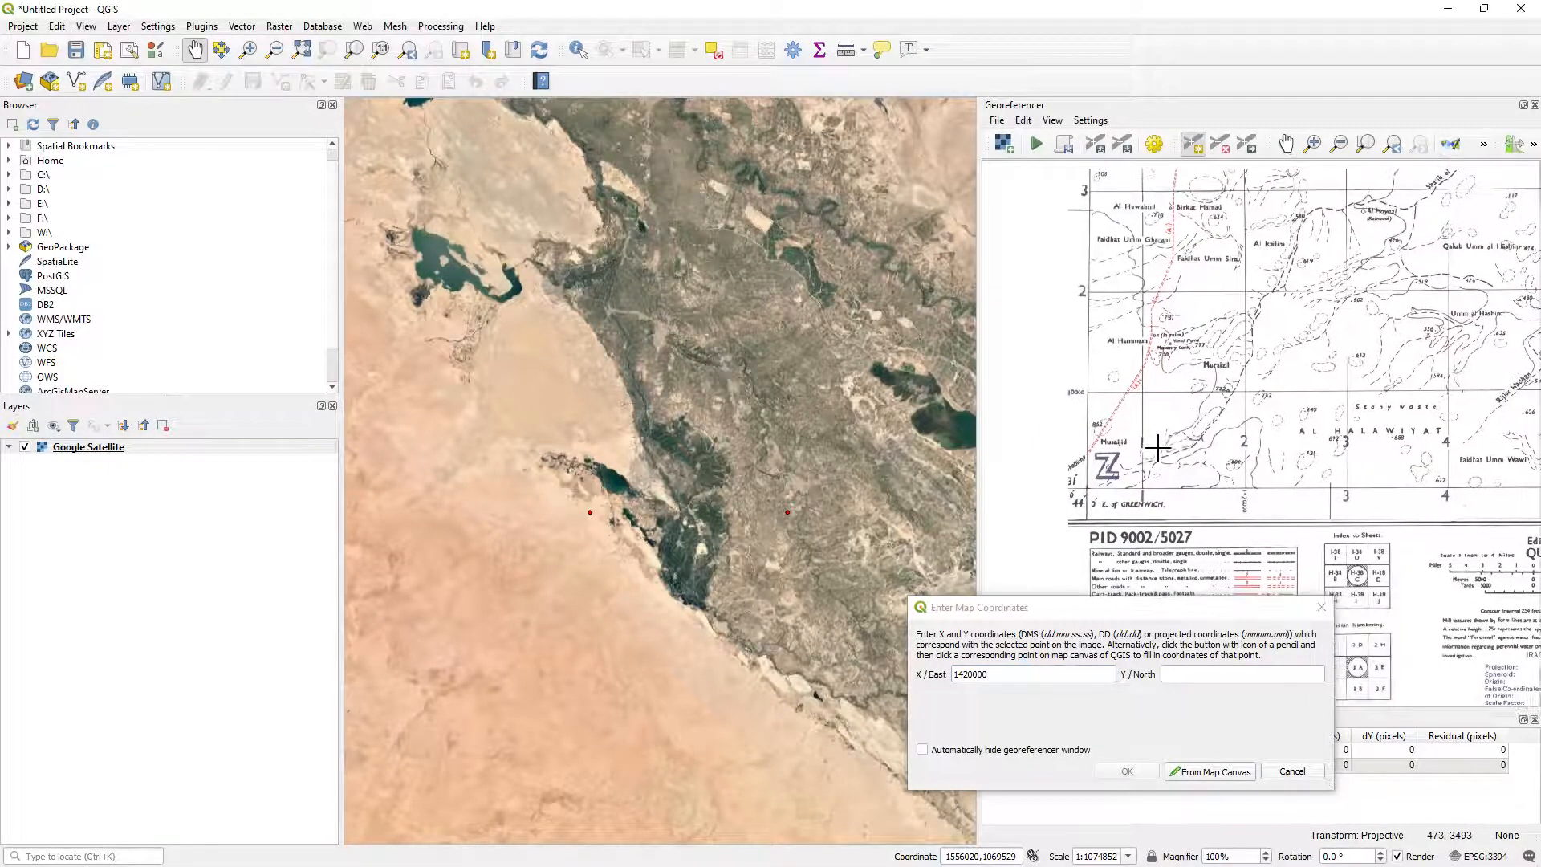
pyautogui.click(1222, 675)
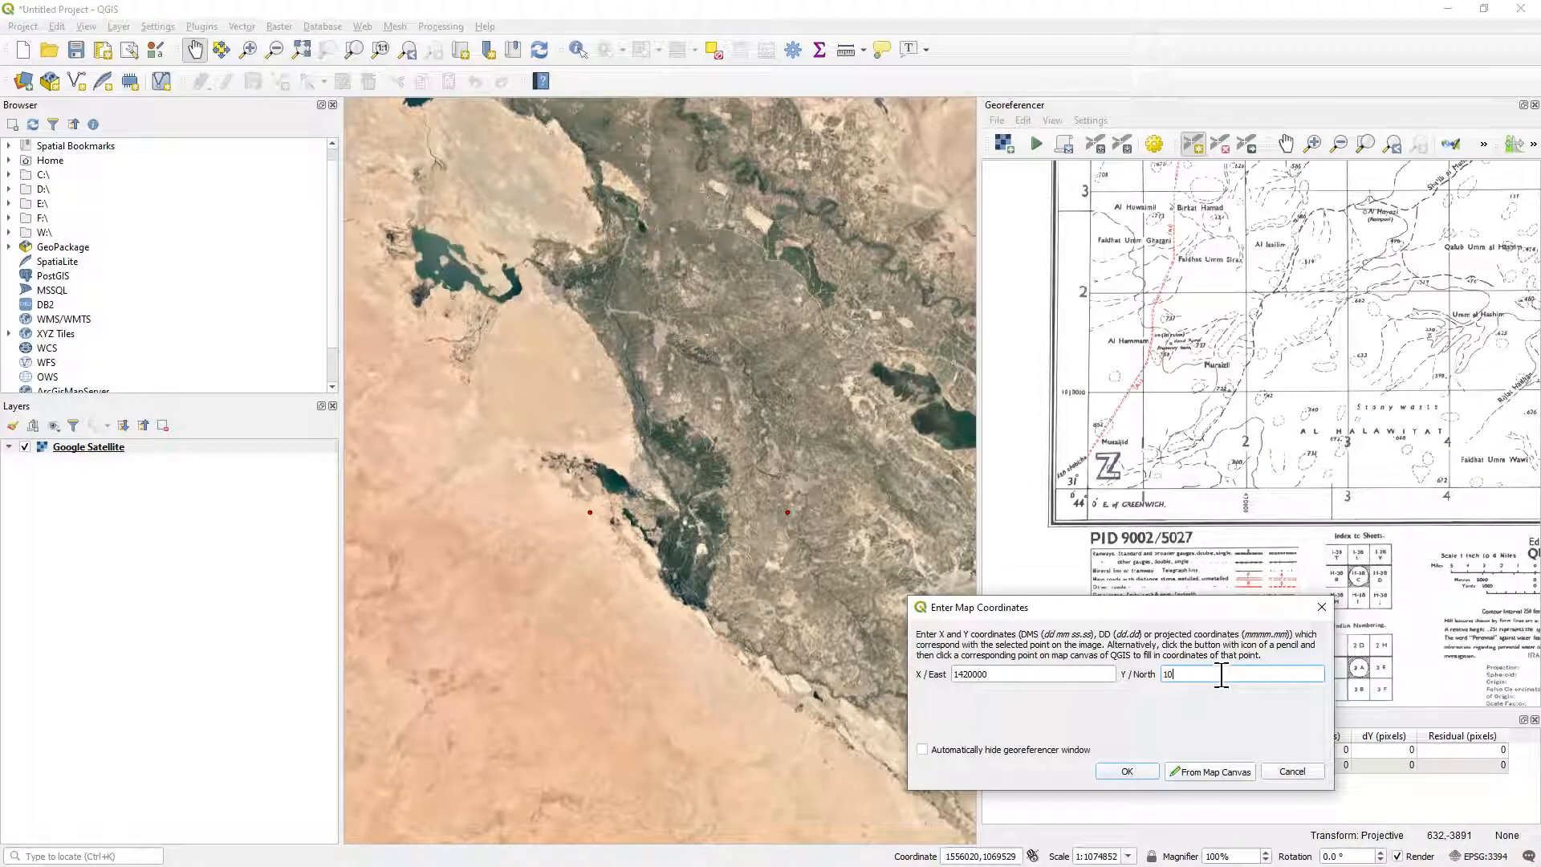
pyautogui.write('1010000')
pyautogui.click(1122, 771)
# Place a fourth control point on the labelled grid-line intersection near the sheet's southeast corner, west of Sha'ib at Taiyar.
pyautogui.scroll(-5, 1305, 449)
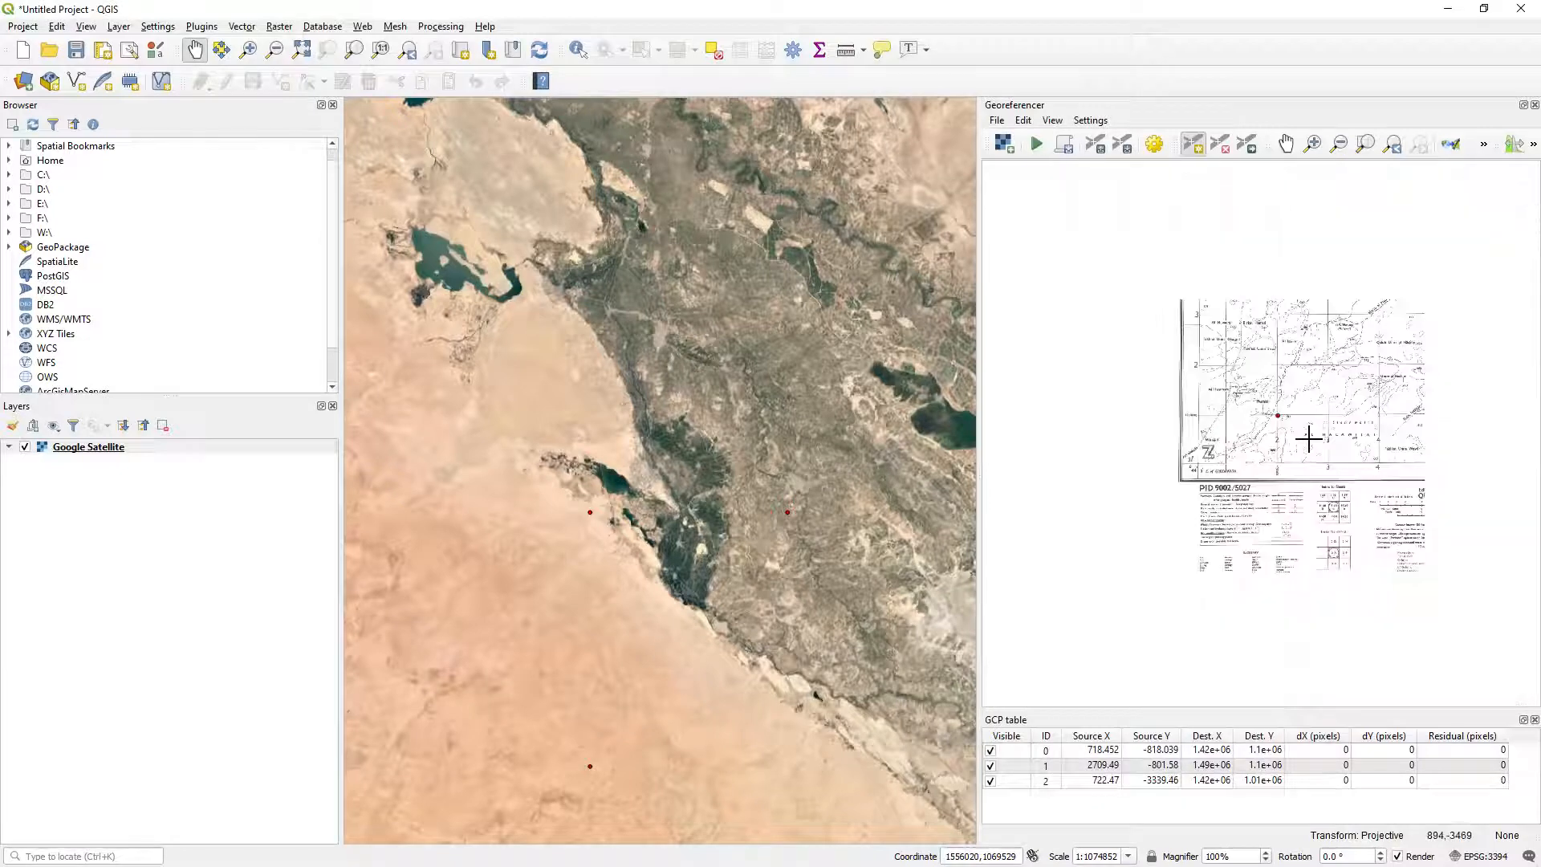
pyautogui.moveTo(1400, 413); pyautogui.dragTo(1121, 436)
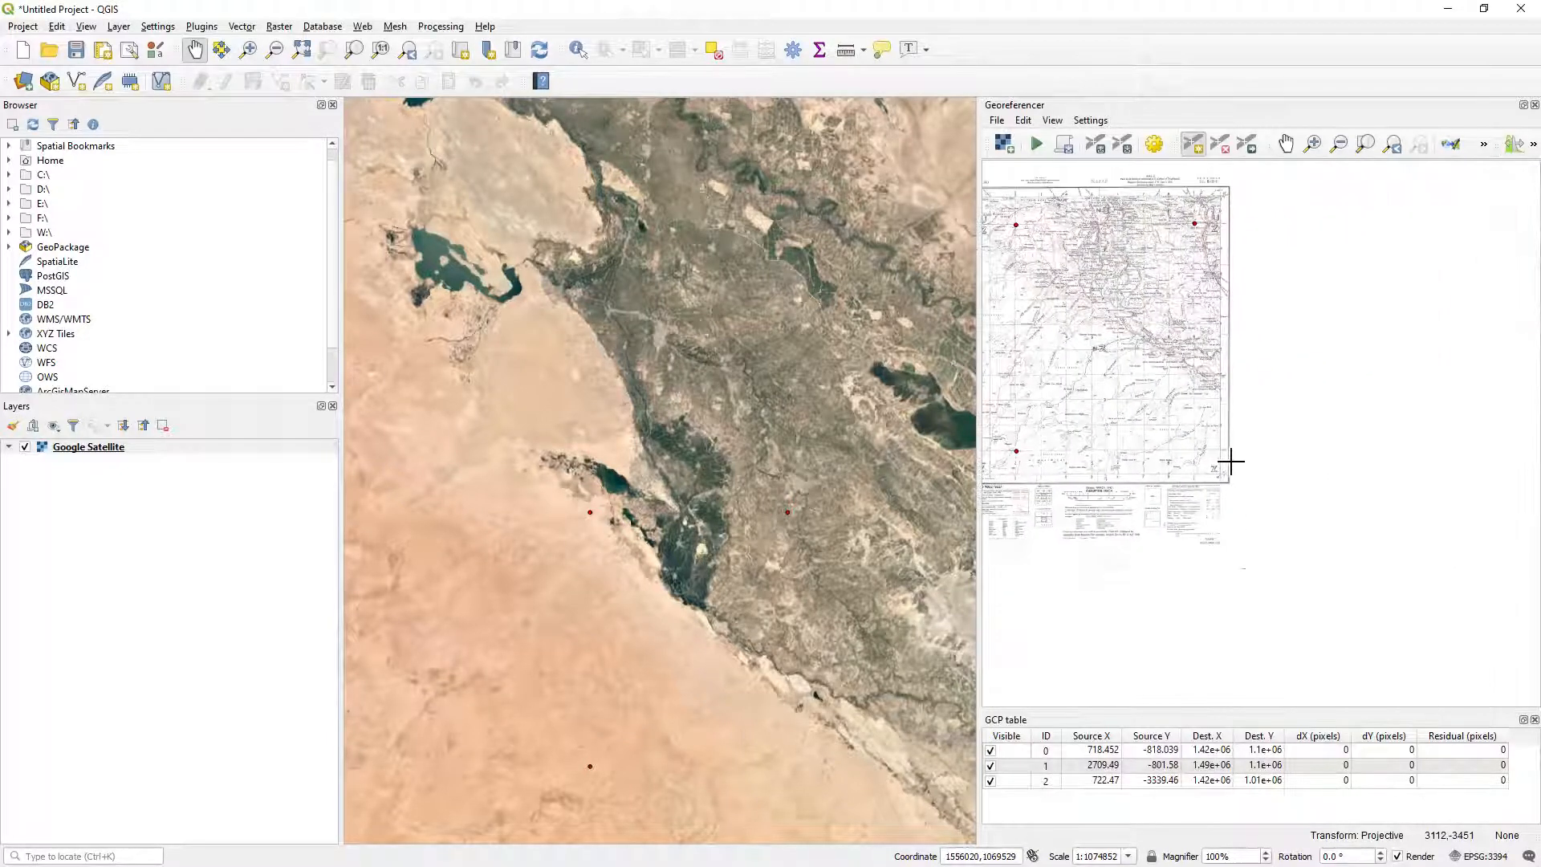
pyautogui.scroll(4, 1204, 451)
pyautogui.scroll(5, 1196, 447)
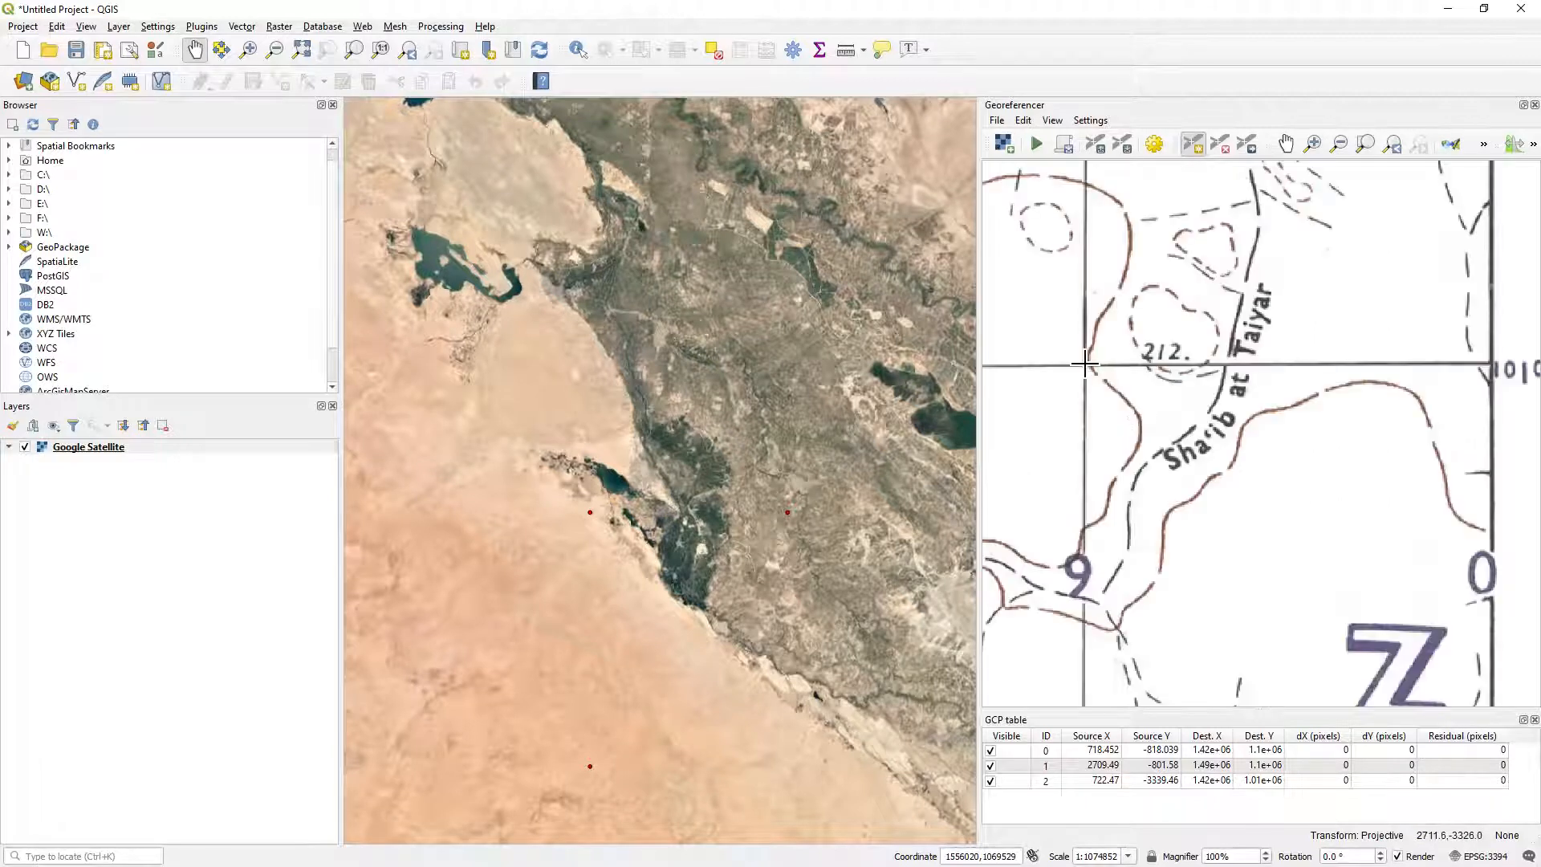
pyautogui.scroll(5, 1087, 378)
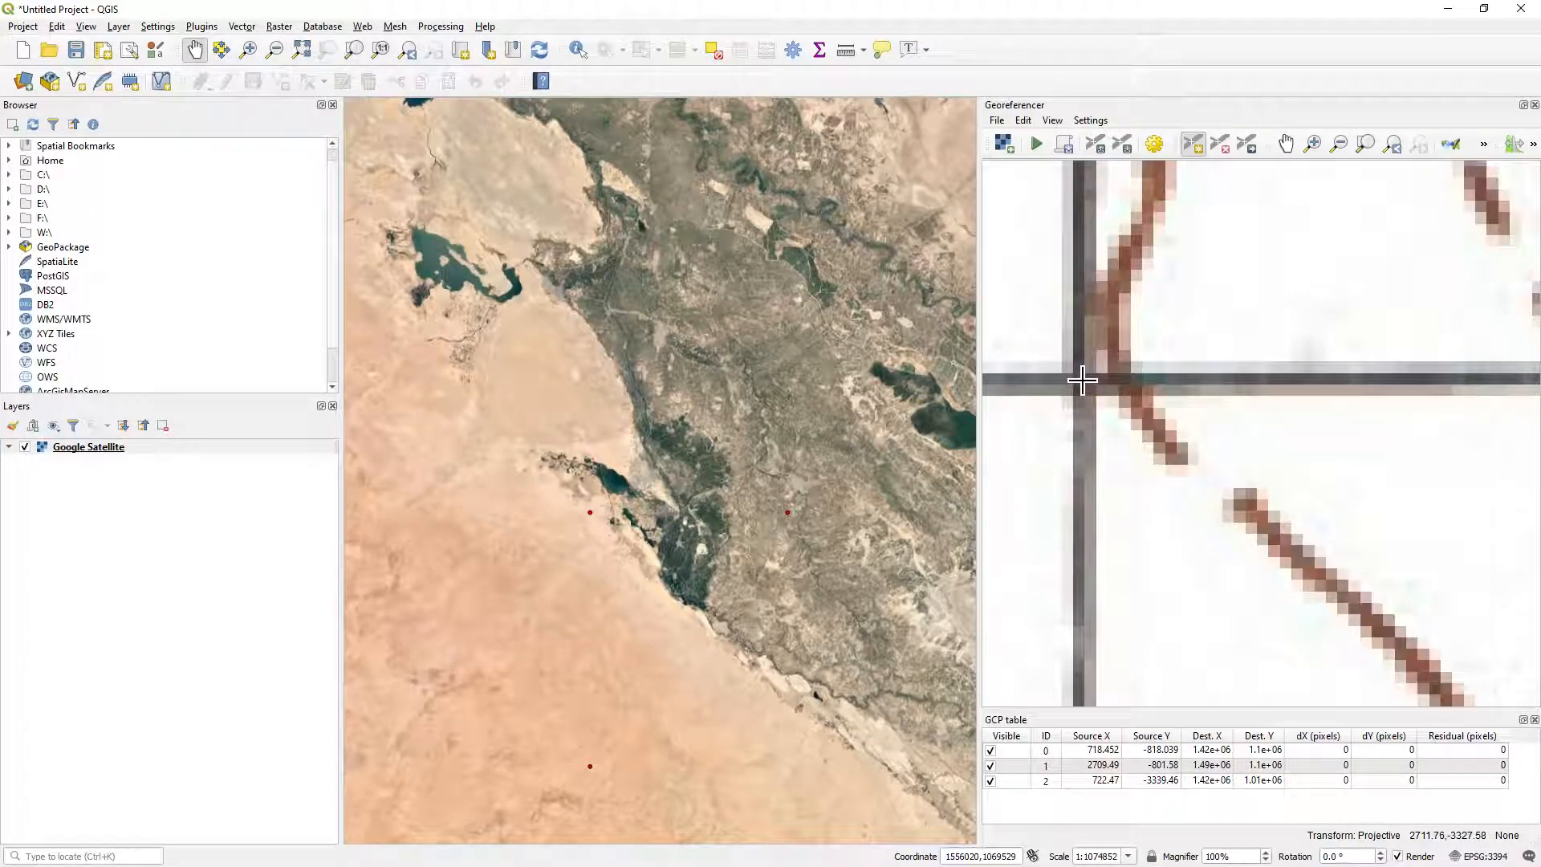
pyautogui.click(1082, 382)
# Assign map coordinates X / East 1490000 and Y / North 101000 to the southeast control point.
pyautogui.scroll(-5, 1164, 426)
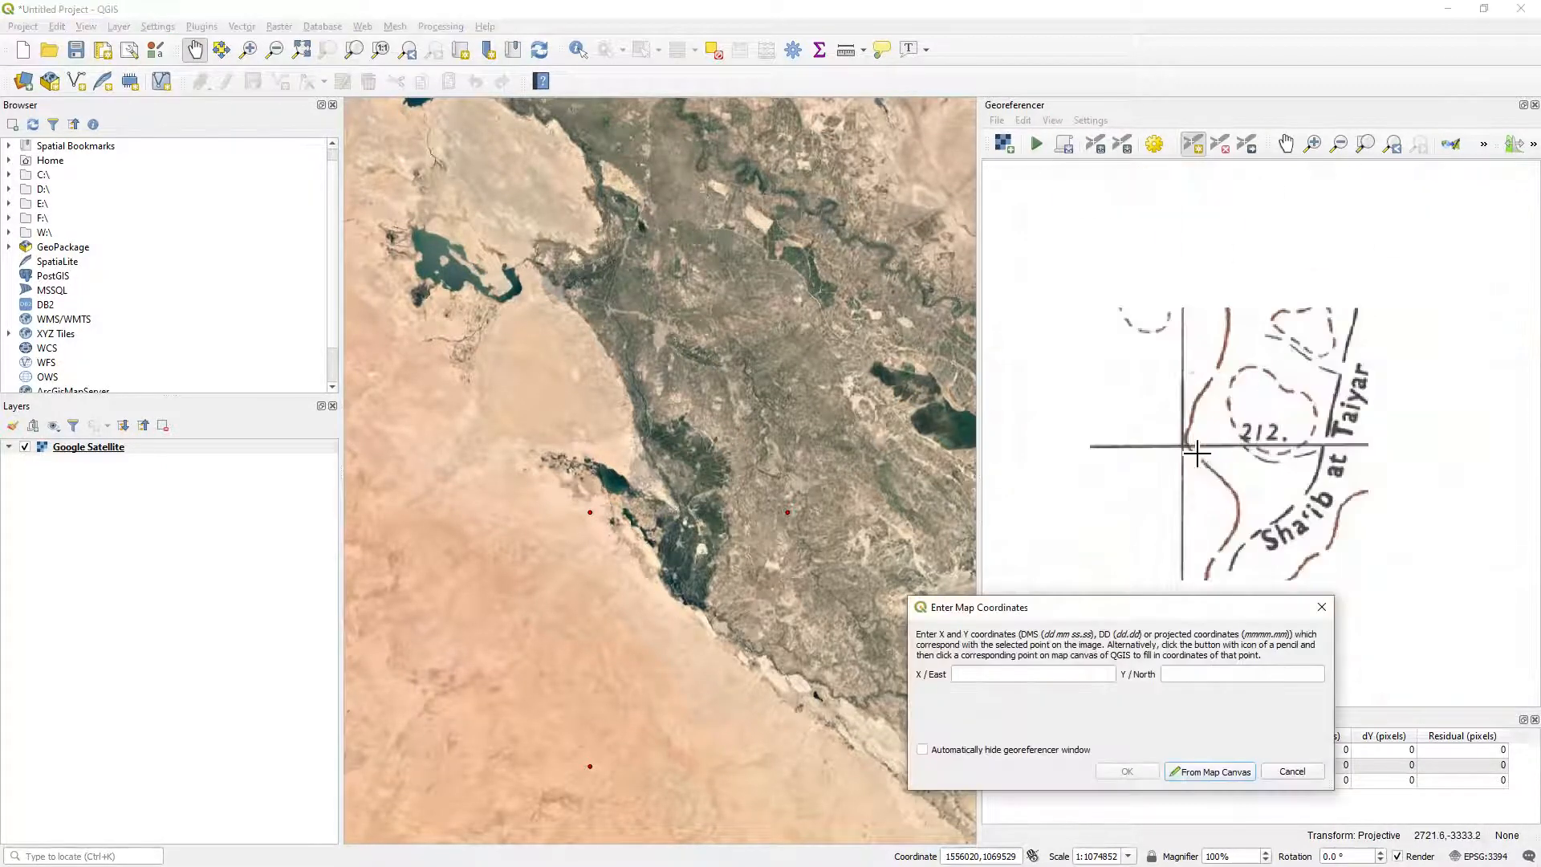
pyautogui.moveTo(1290, 506); pyautogui.dragTo(1204, 366)
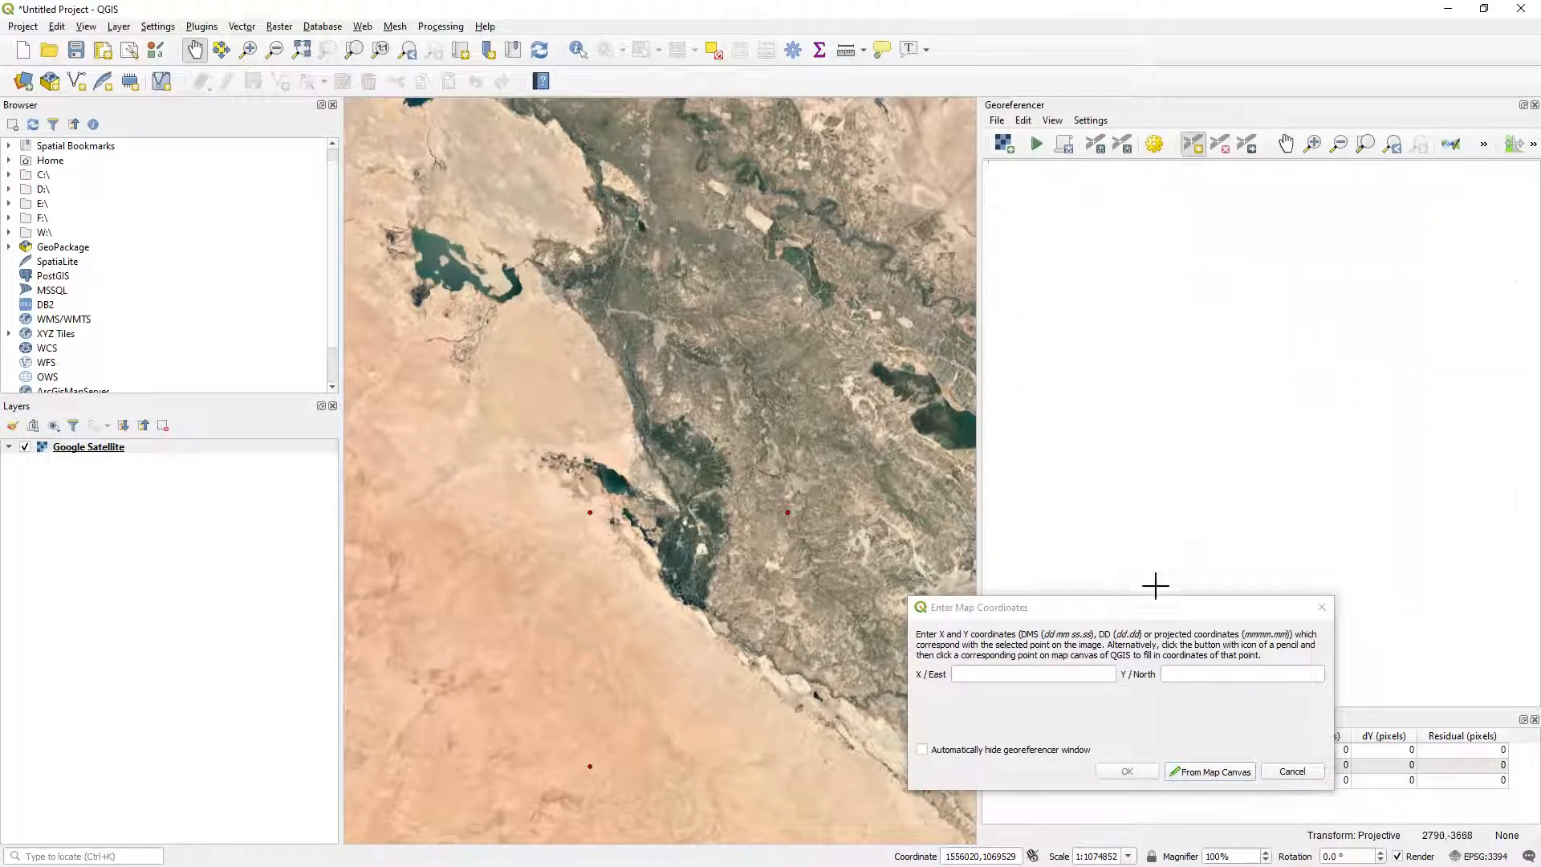
pyautogui.click(1050, 671)
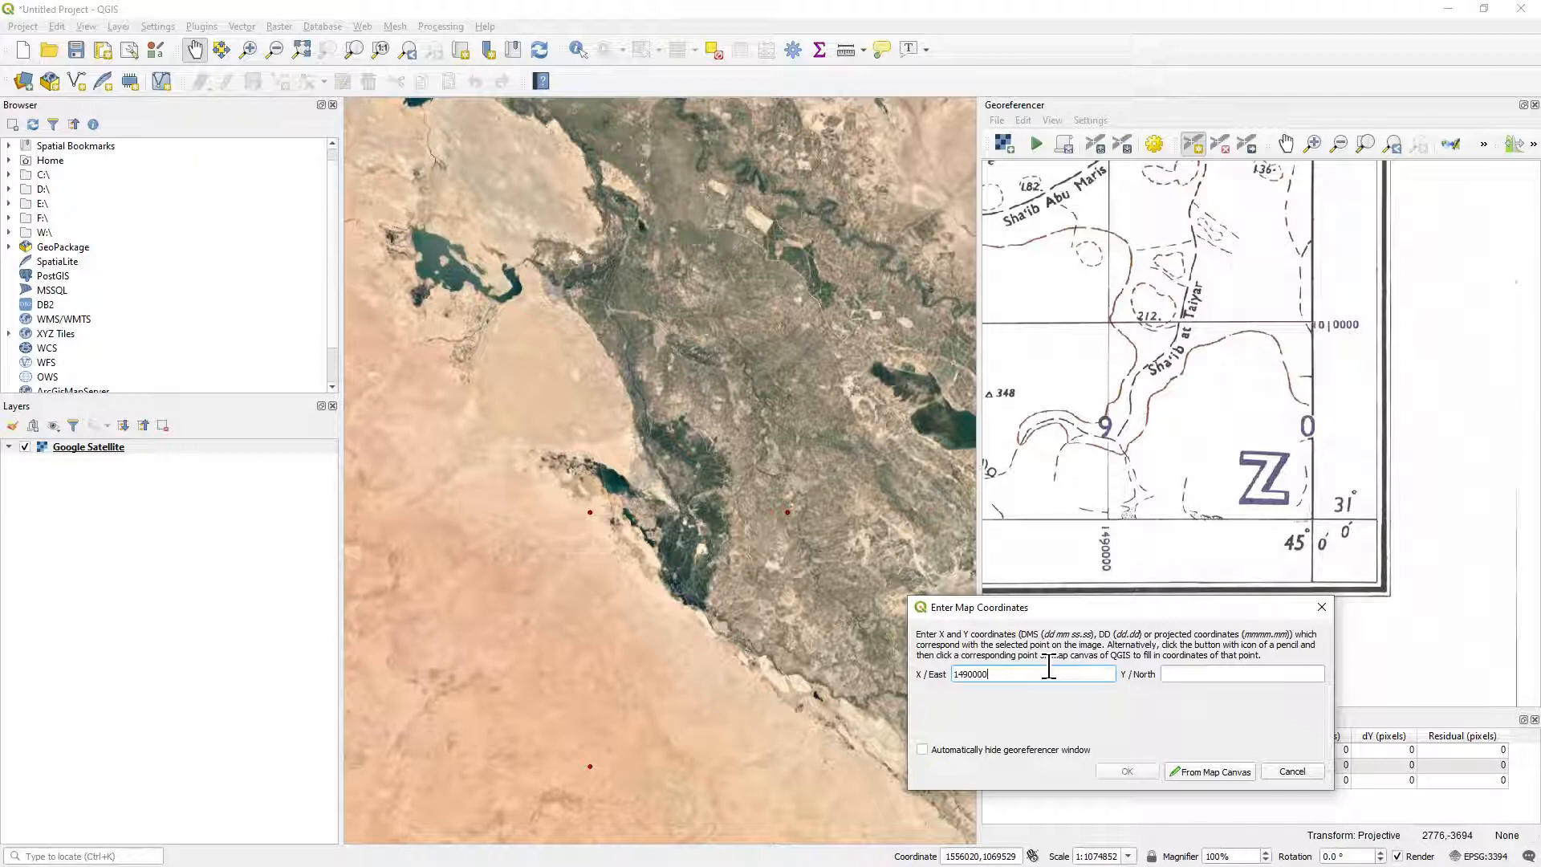
pyautogui.click(1186, 677)
pyautogui.write('101000')
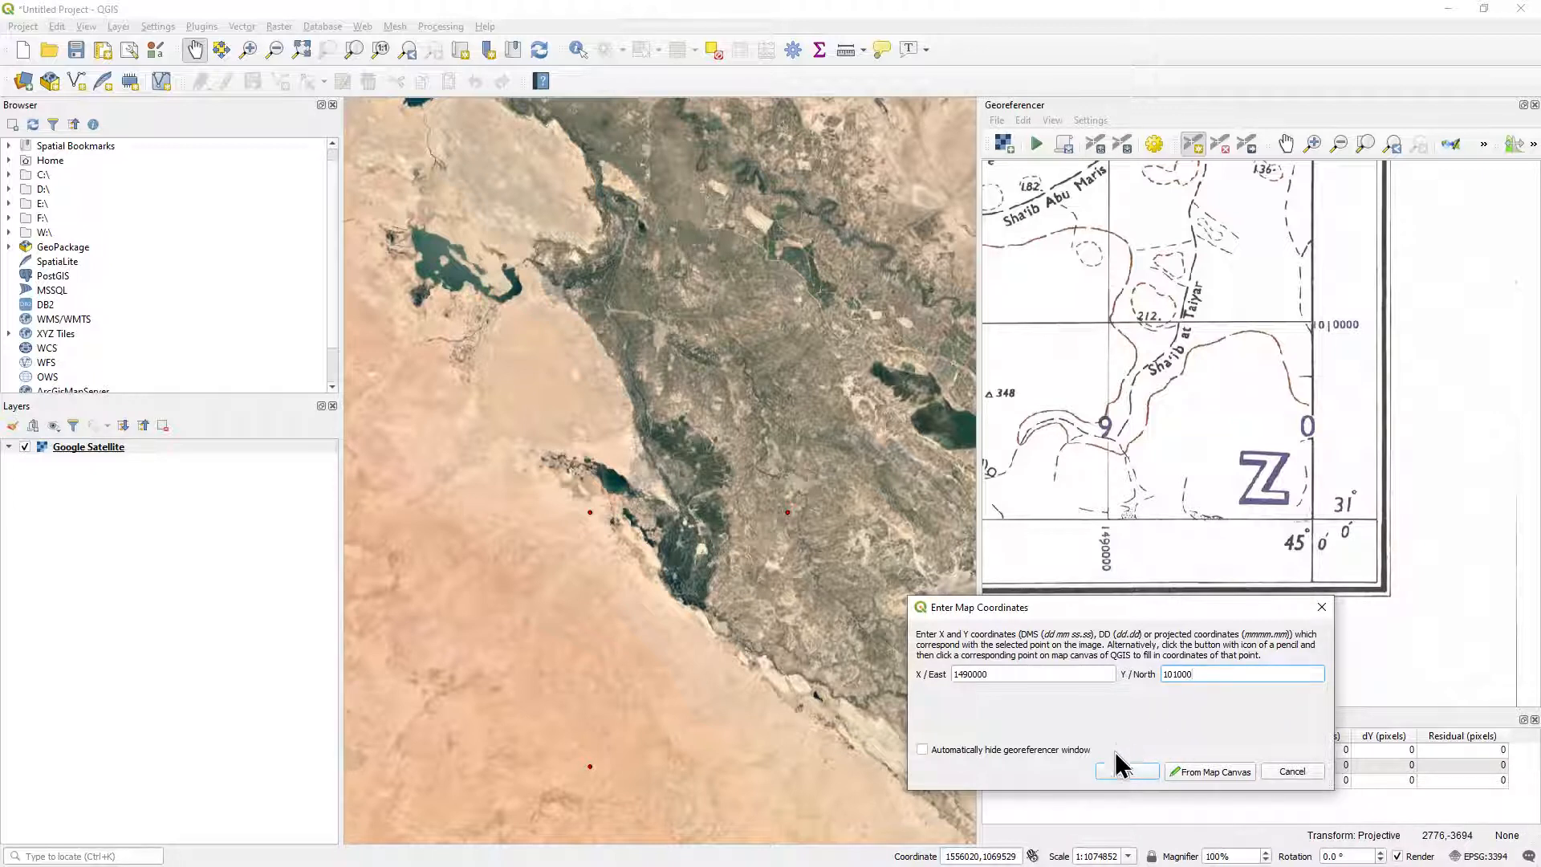
pyautogui.click(1127, 772)
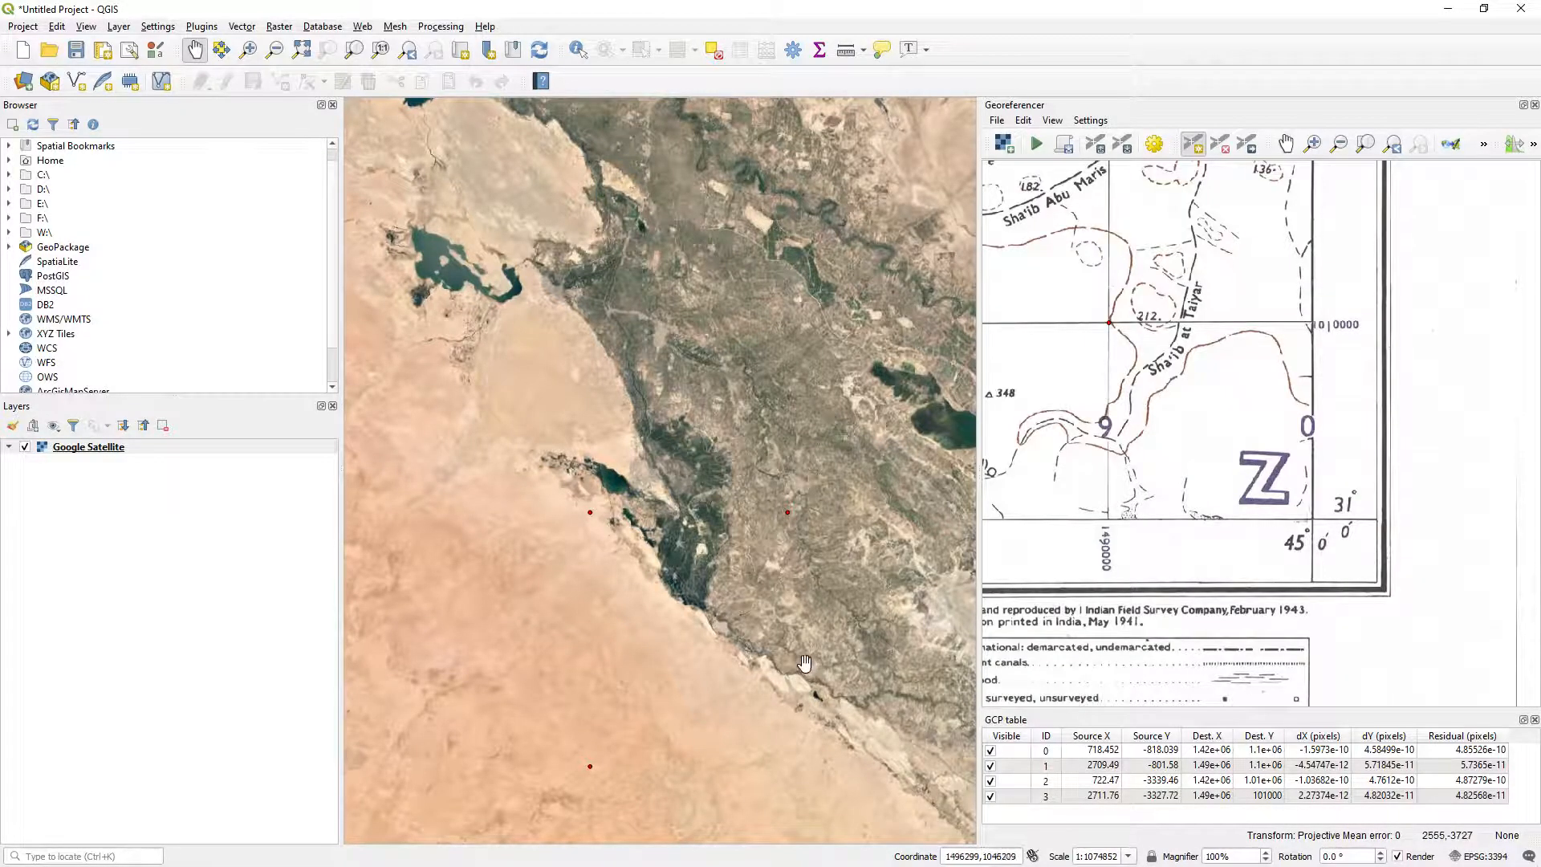
# Correct the southeast control point's Dest. Y value to 1010000 in the GCP table.
pyautogui.scroll(-1, 804, 664)
pyautogui.moveTo(810, 688); pyautogui.dragTo(748, 593)
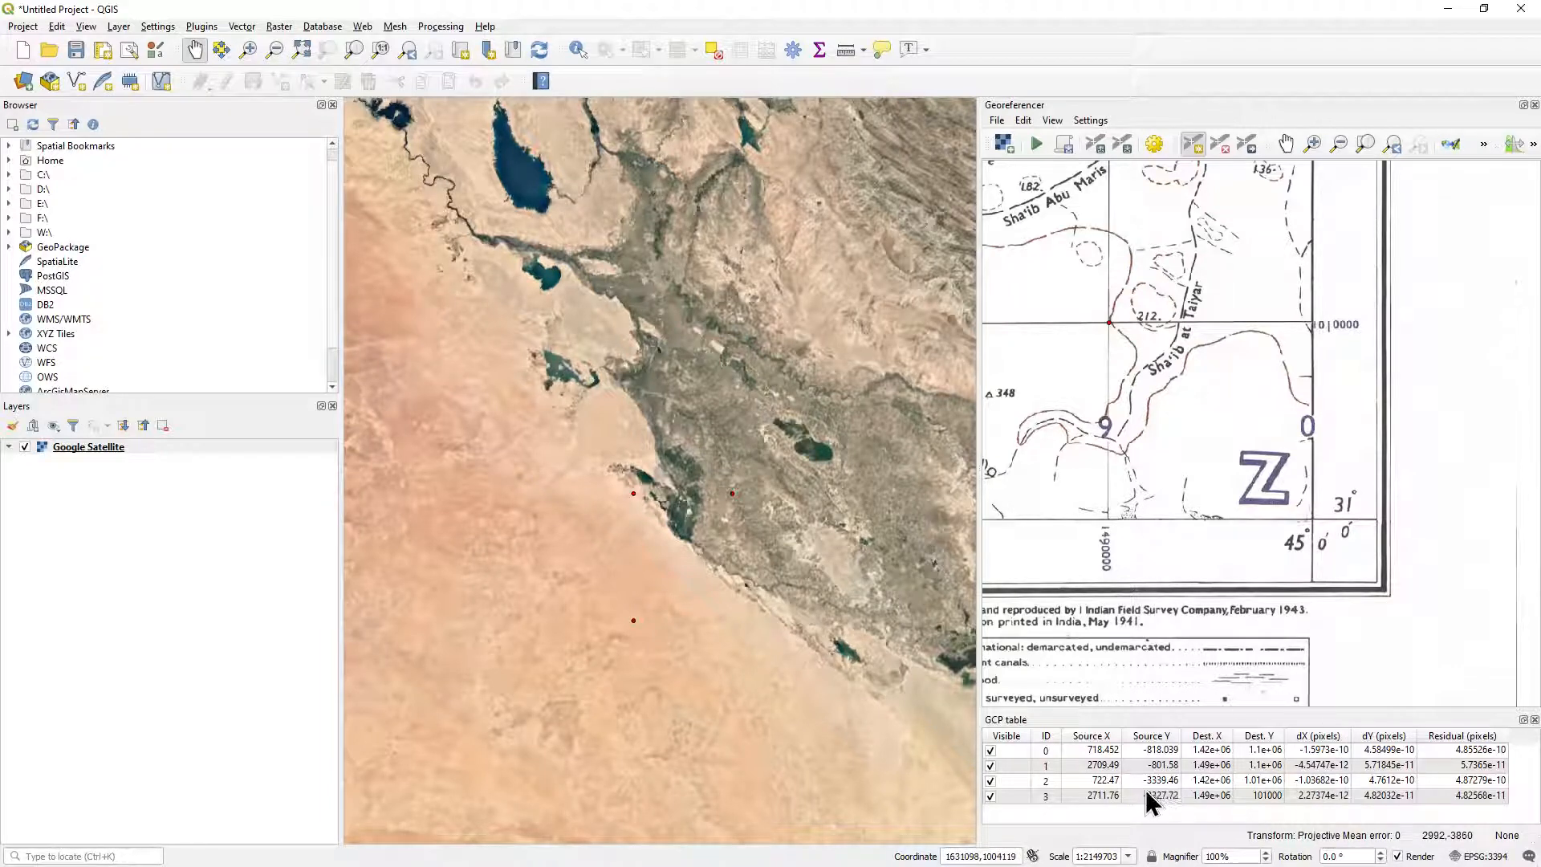
pyautogui.scroll(-5, 1221, 517)
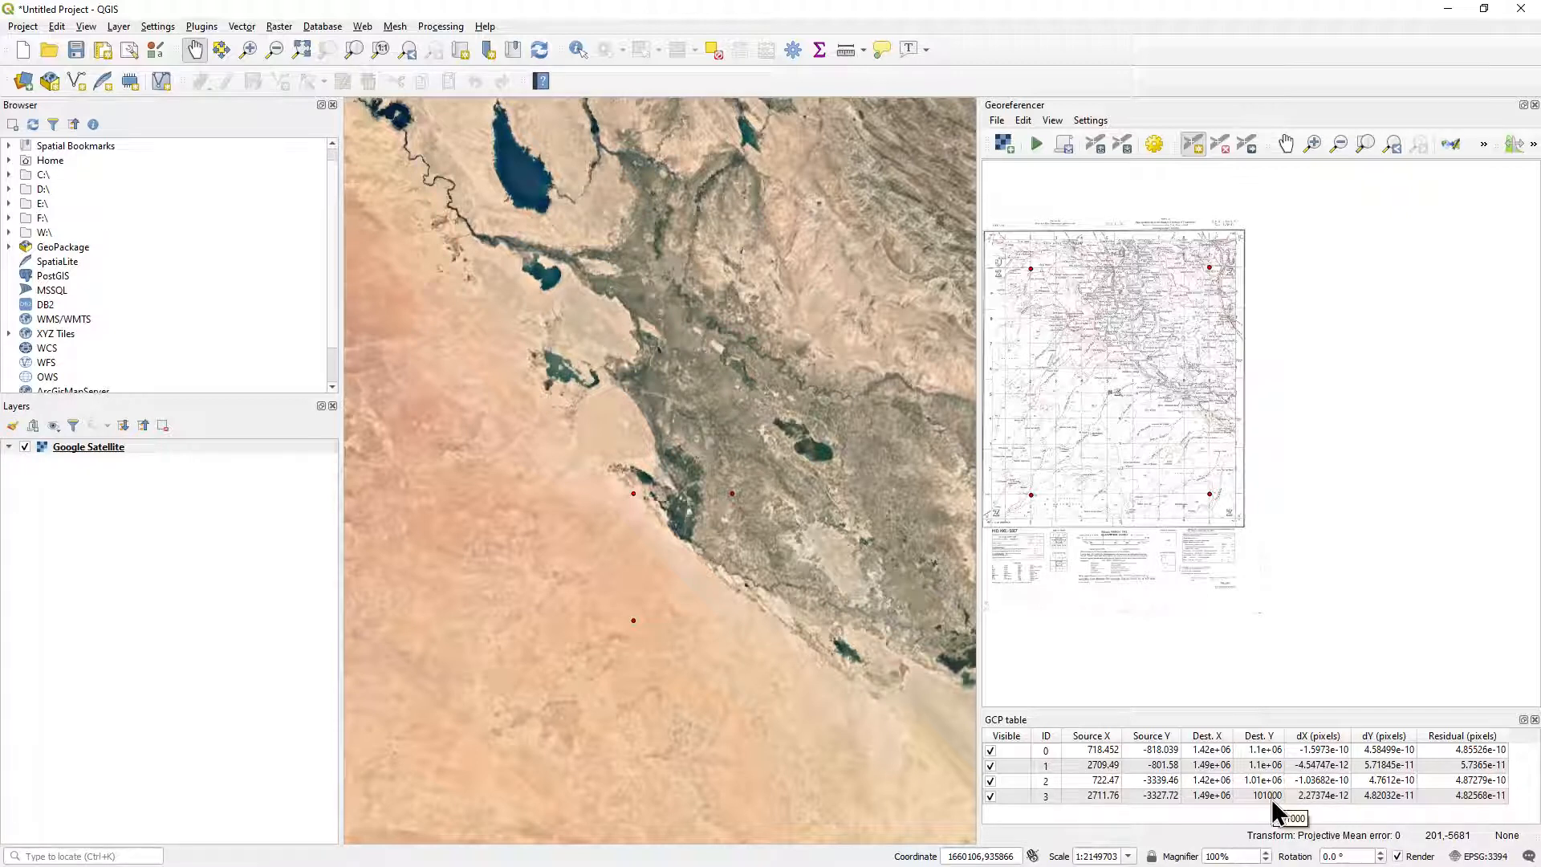
pyautogui.click(1223, 147)
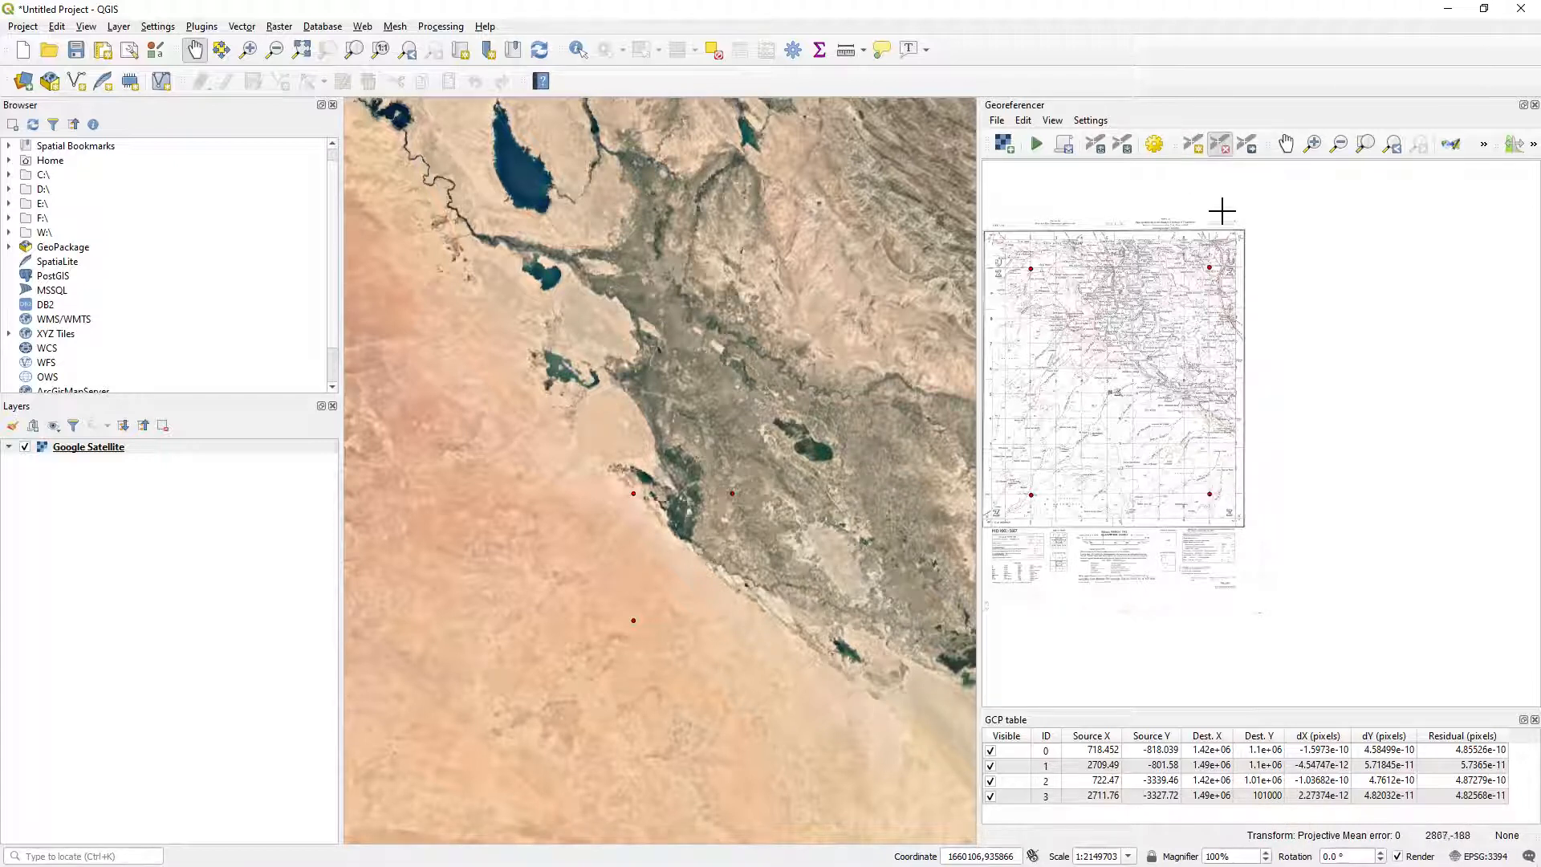
pyautogui.click(1194, 145)
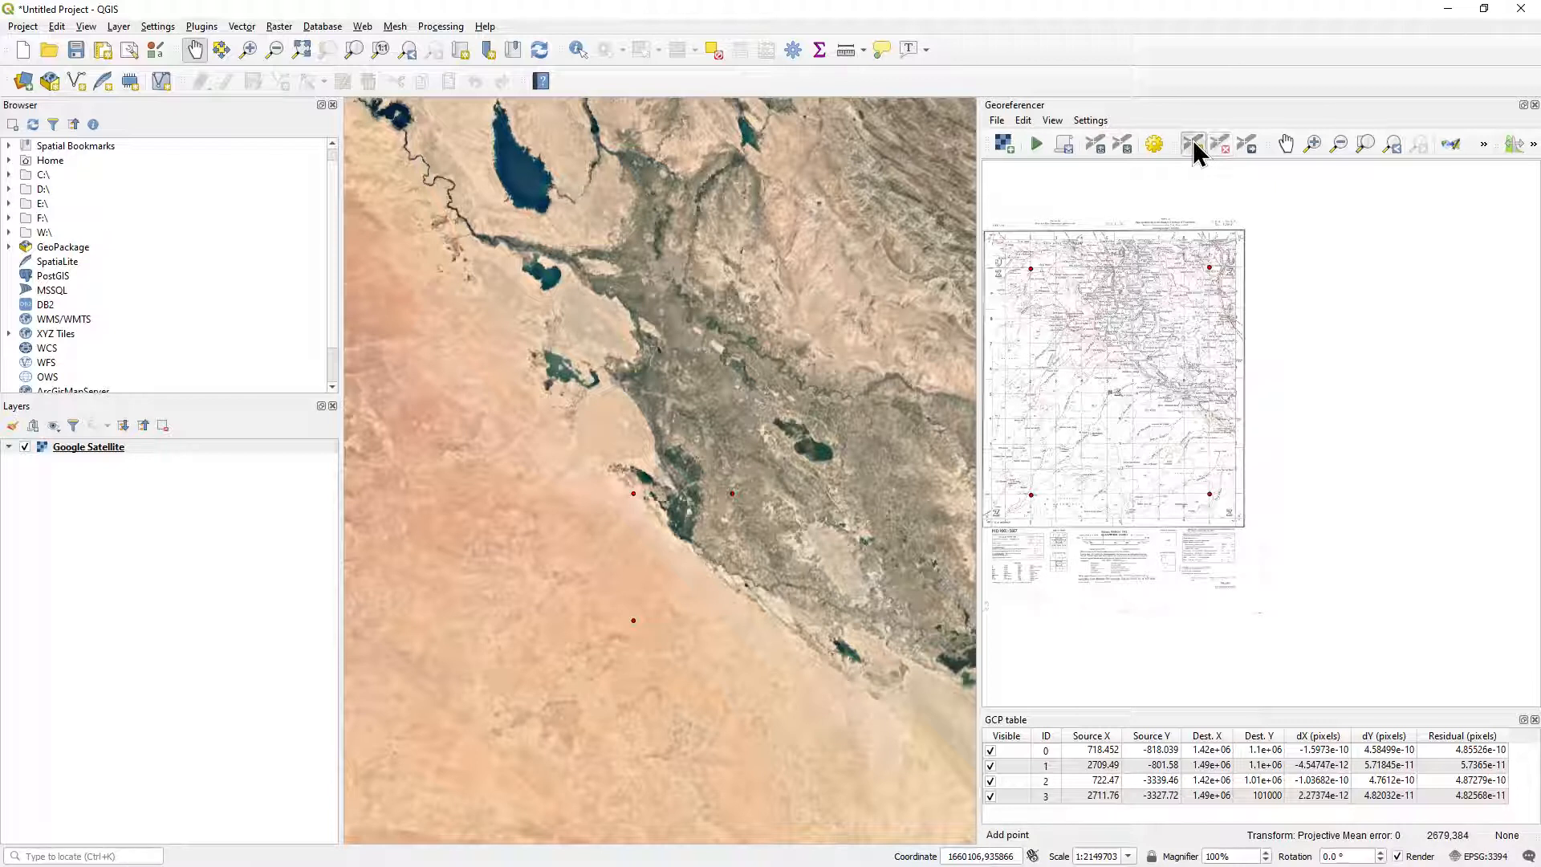
pyautogui.click(1263, 796)
pyautogui.click(1264, 796)
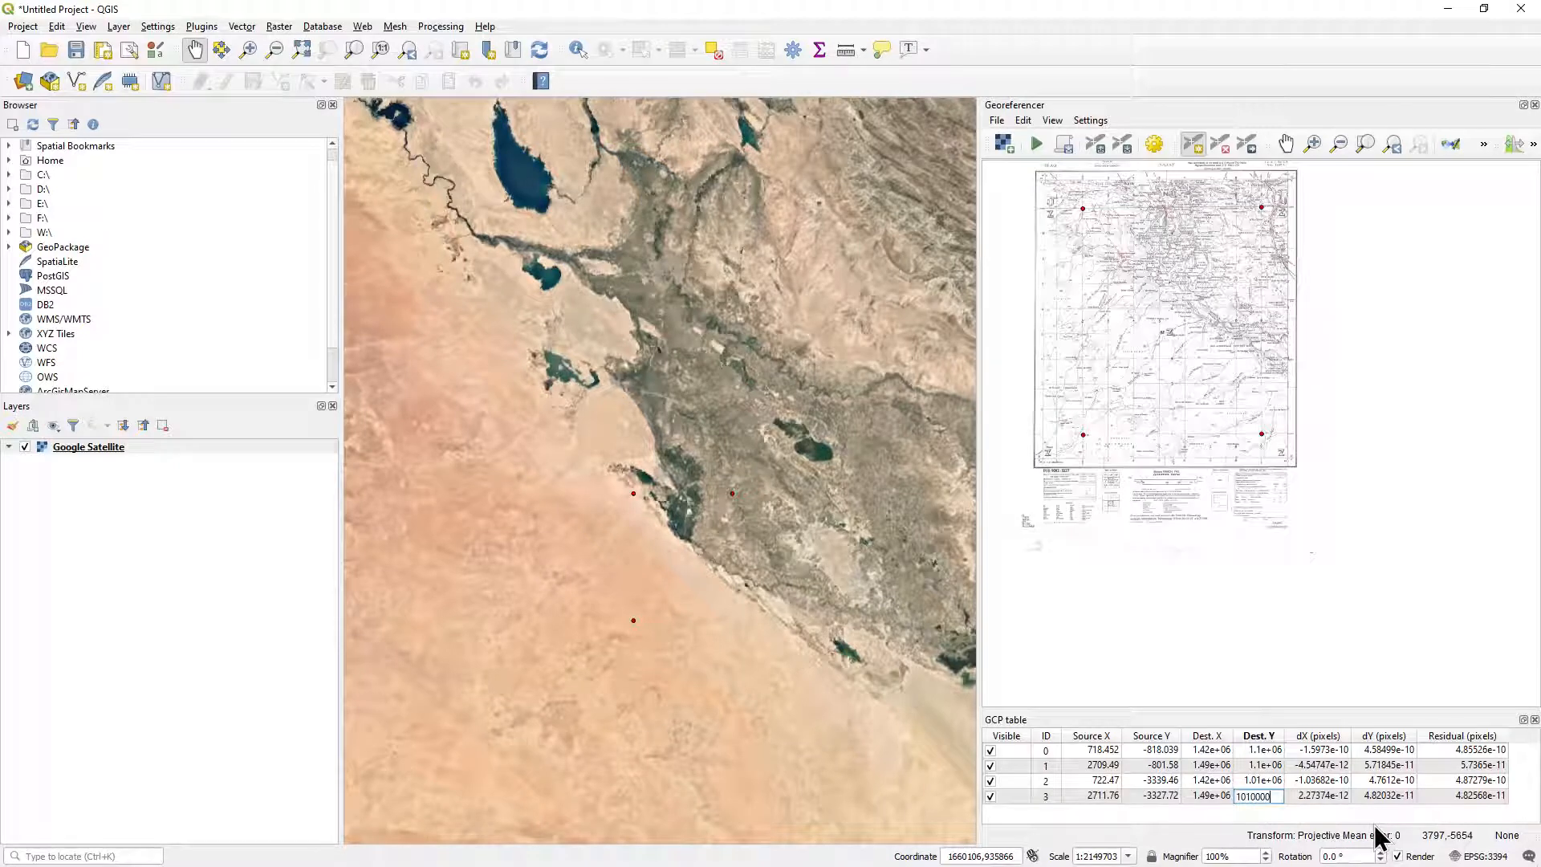
pyautogui.press('Return')
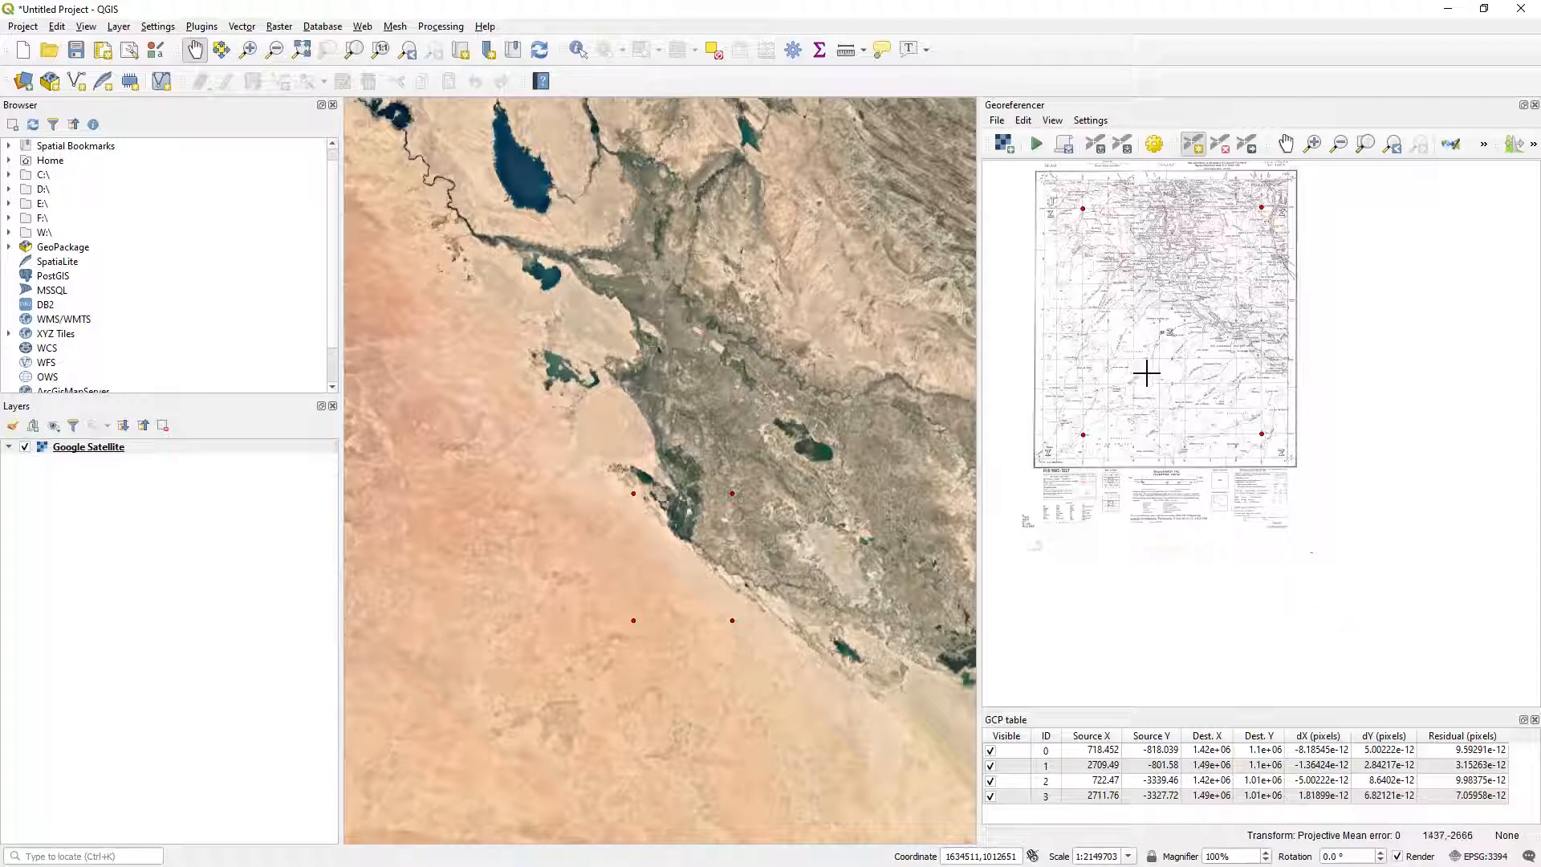
# Start georeferencing the scanned Najaf map with the control points that have been set.
pyautogui.moveTo(1135, 358); pyautogui.dragTo(1169, 424)
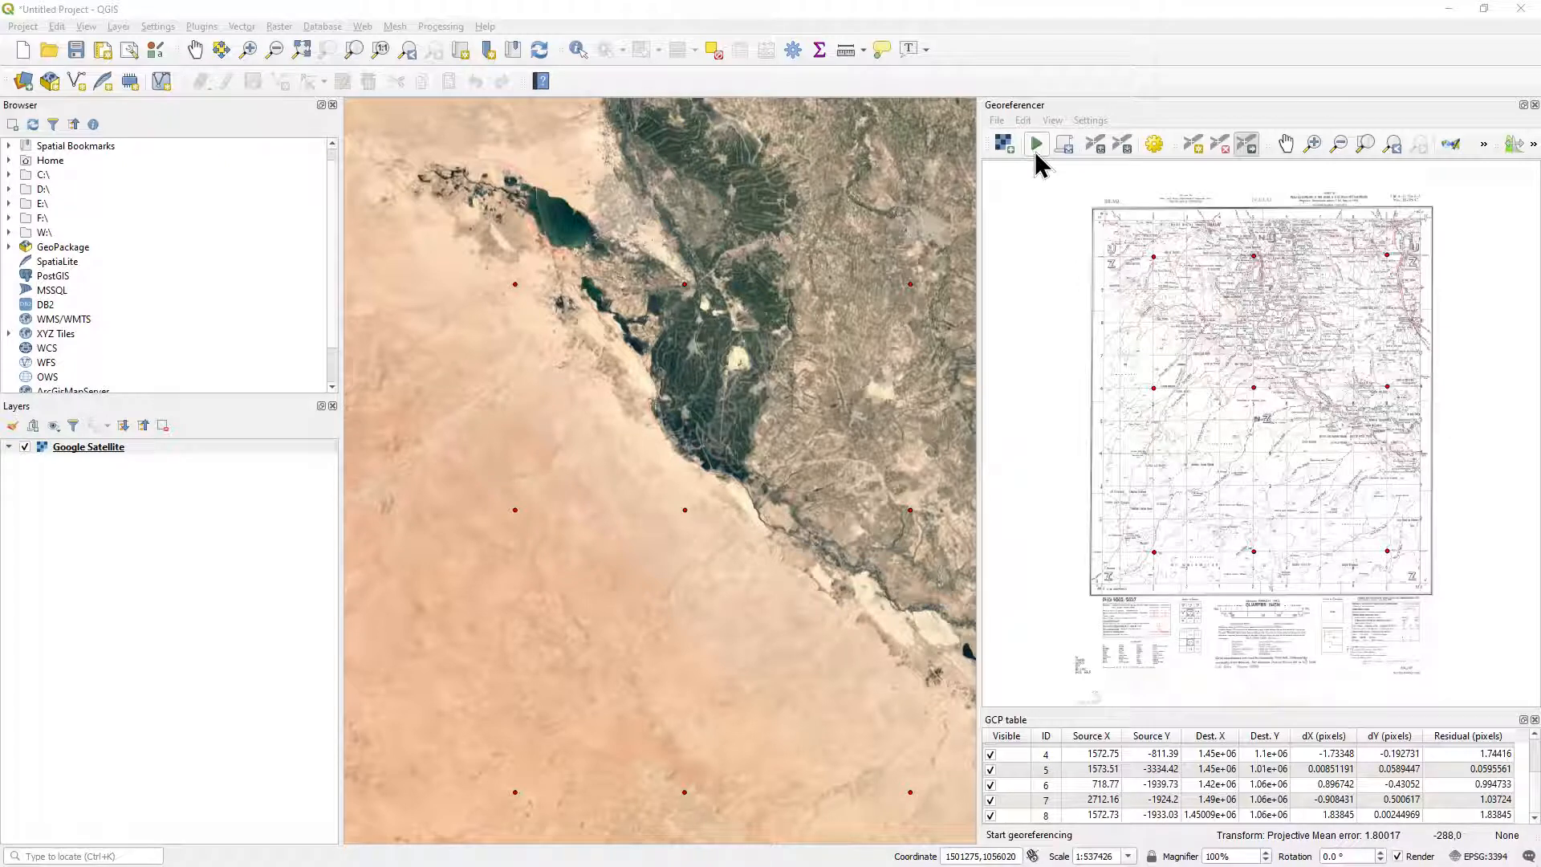
pyautogui.click(997, 121)
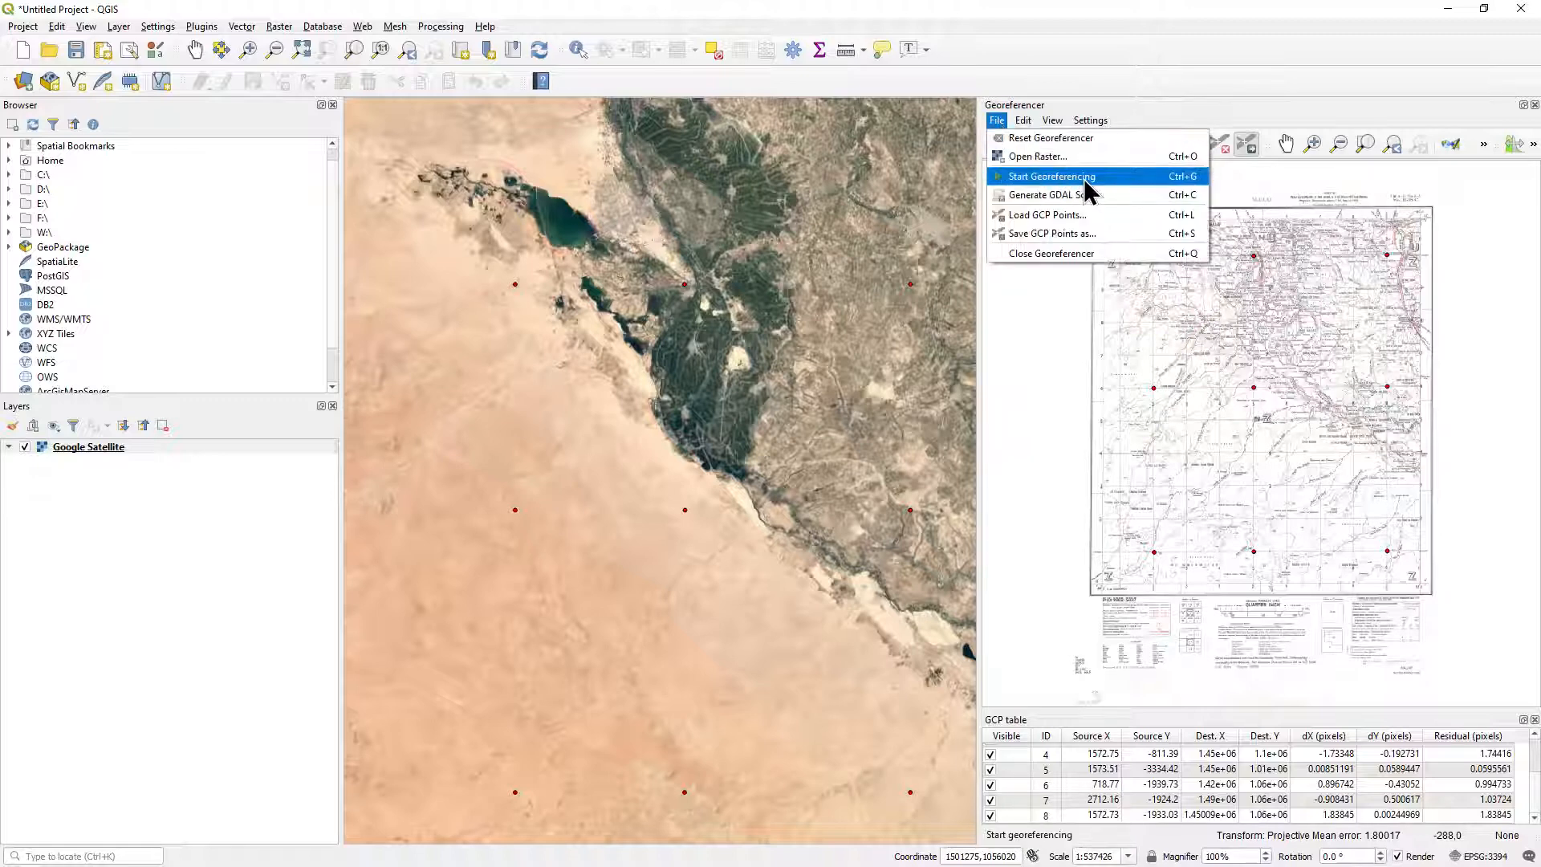
pyautogui.click(1052, 176)
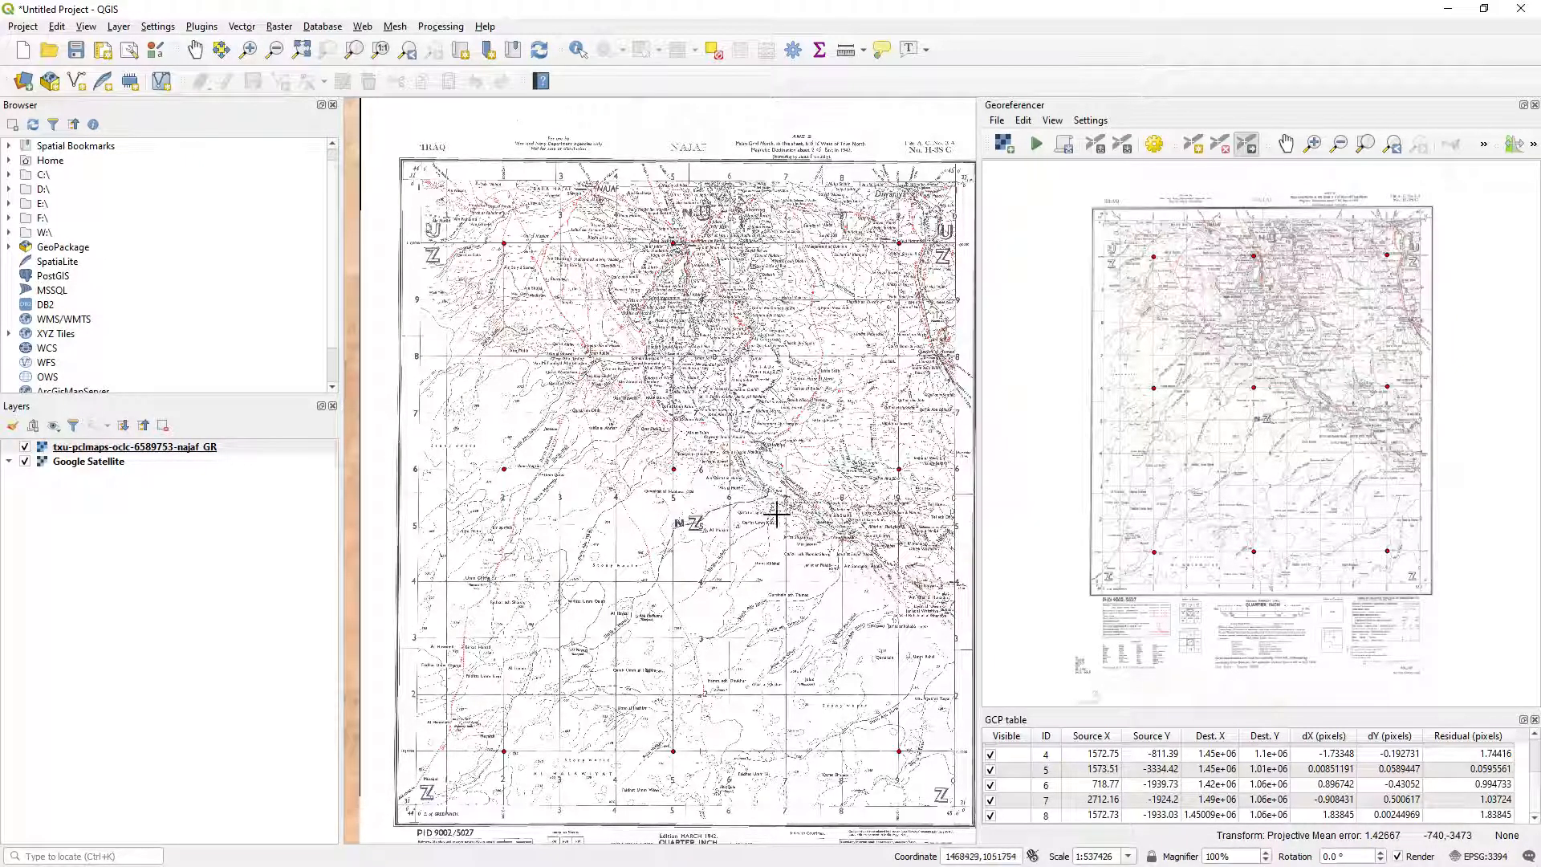
# Compare the georeferenced Najaf map with the satellite imagery around Abu Sukhair by repeatedly hiding and showing the map layer.
pyautogui.scroll(1, 617, 218)
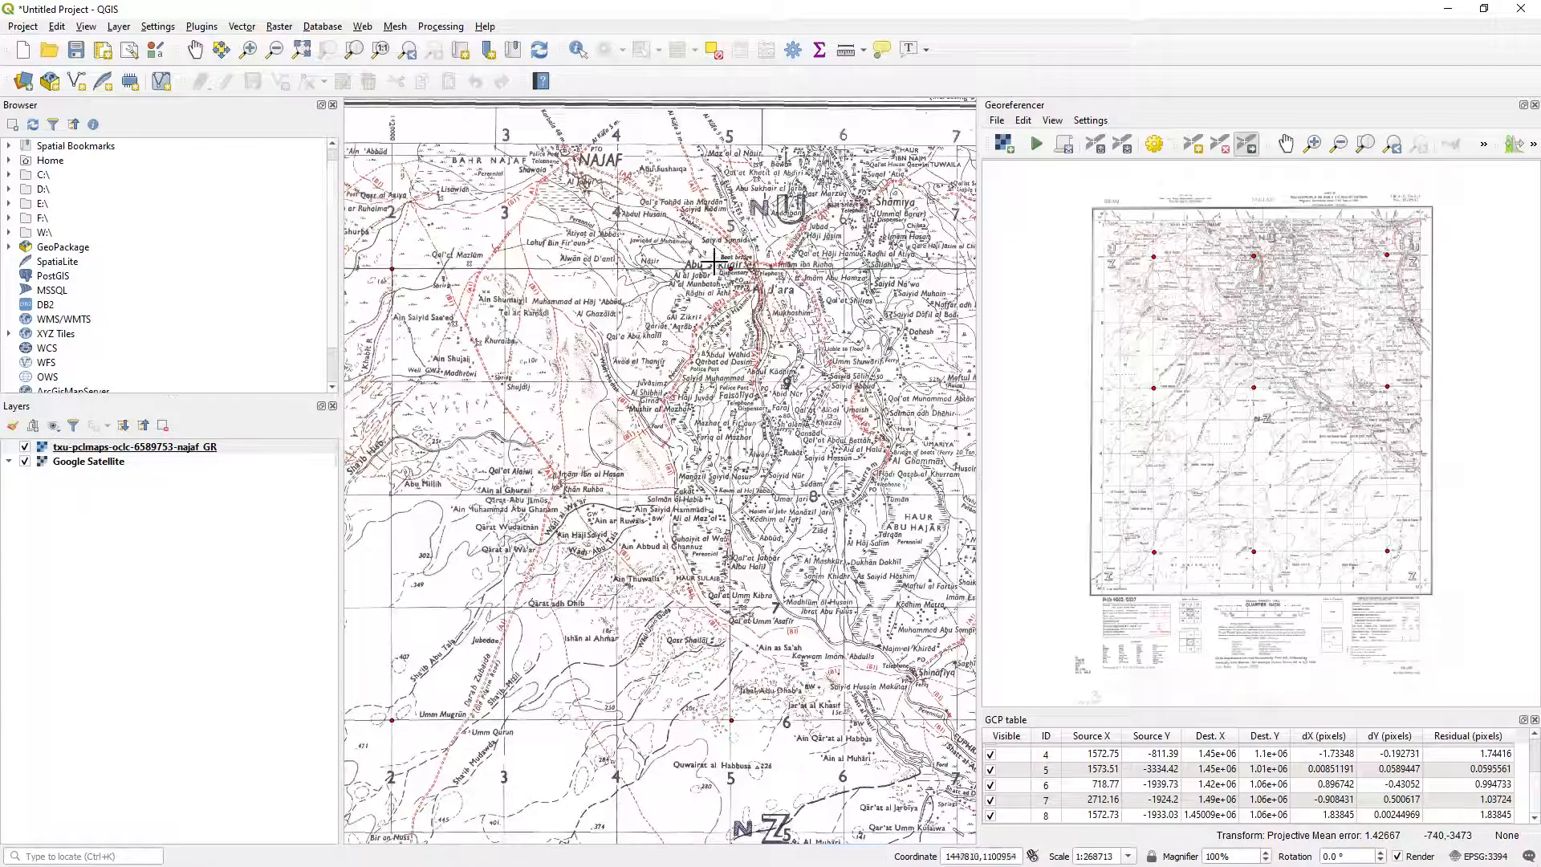
pyautogui.scroll(1, 765, 278)
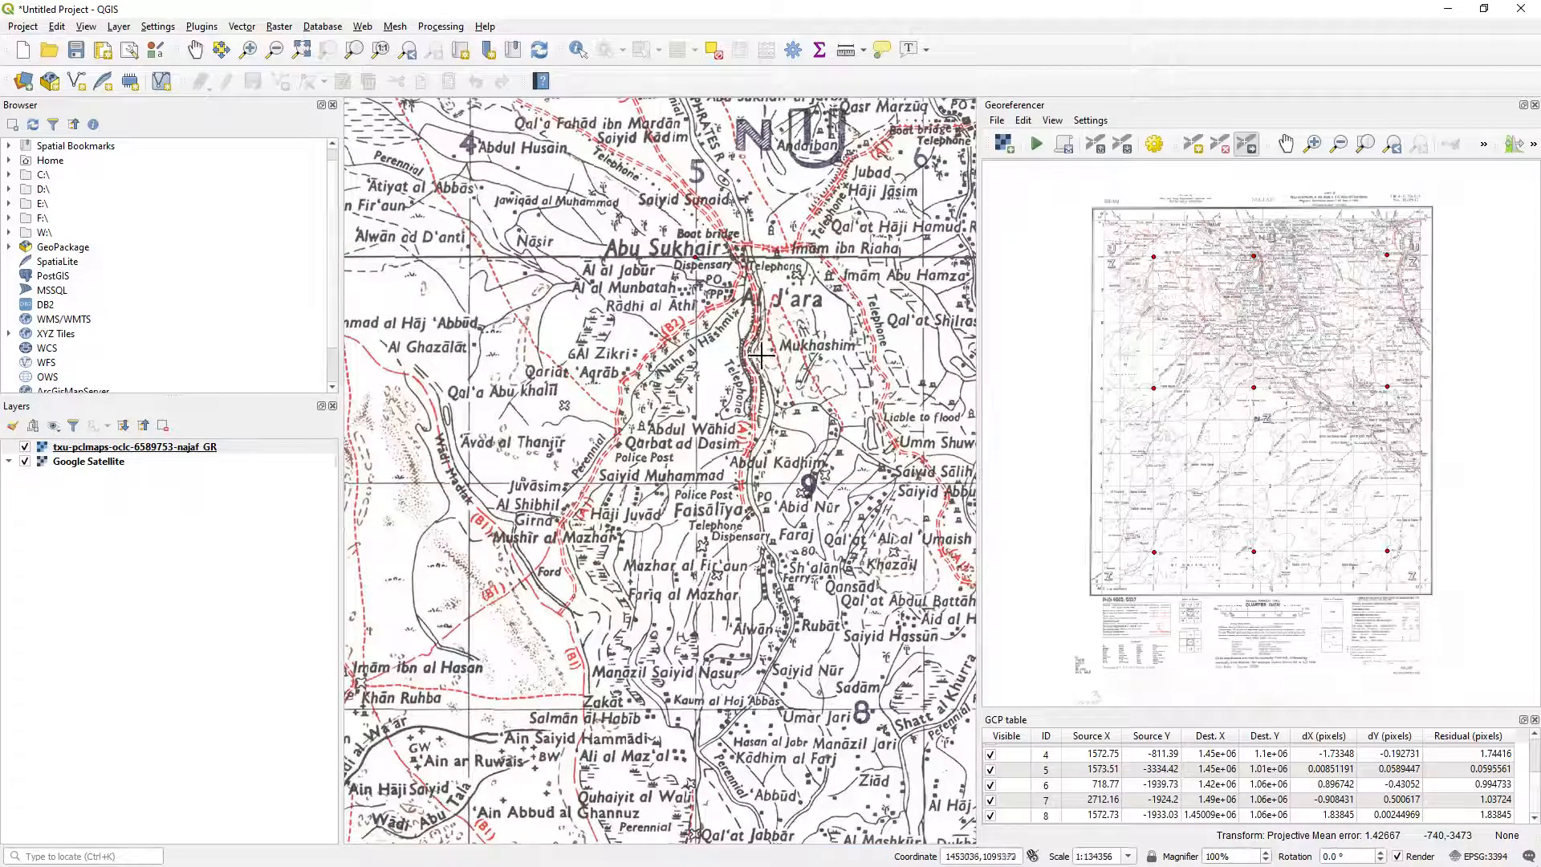
pyautogui.scroll(2, 761, 354)
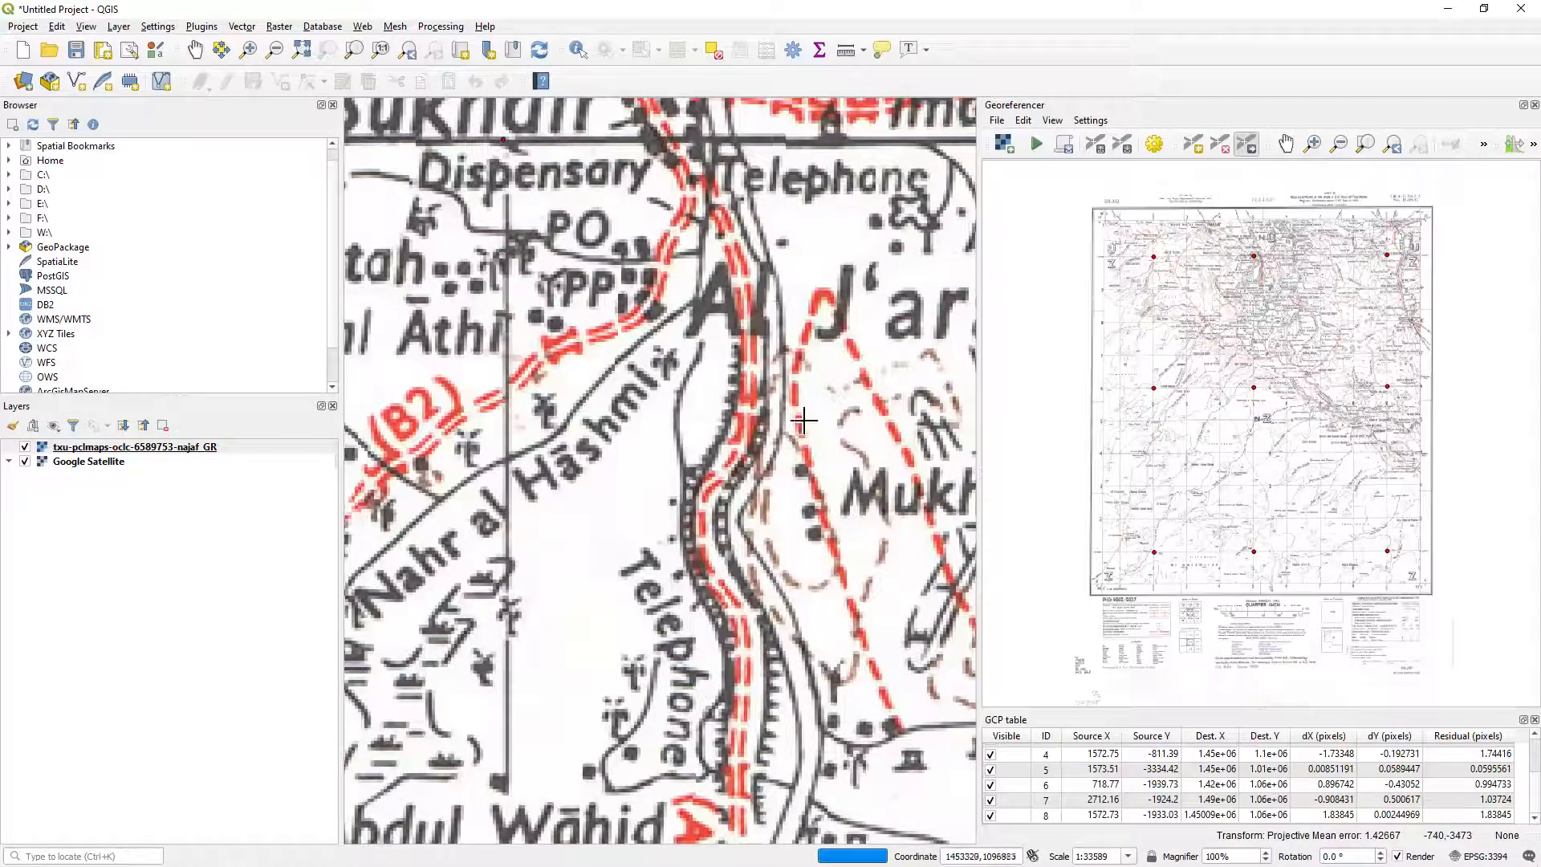
pyautogui.click(25, 448)
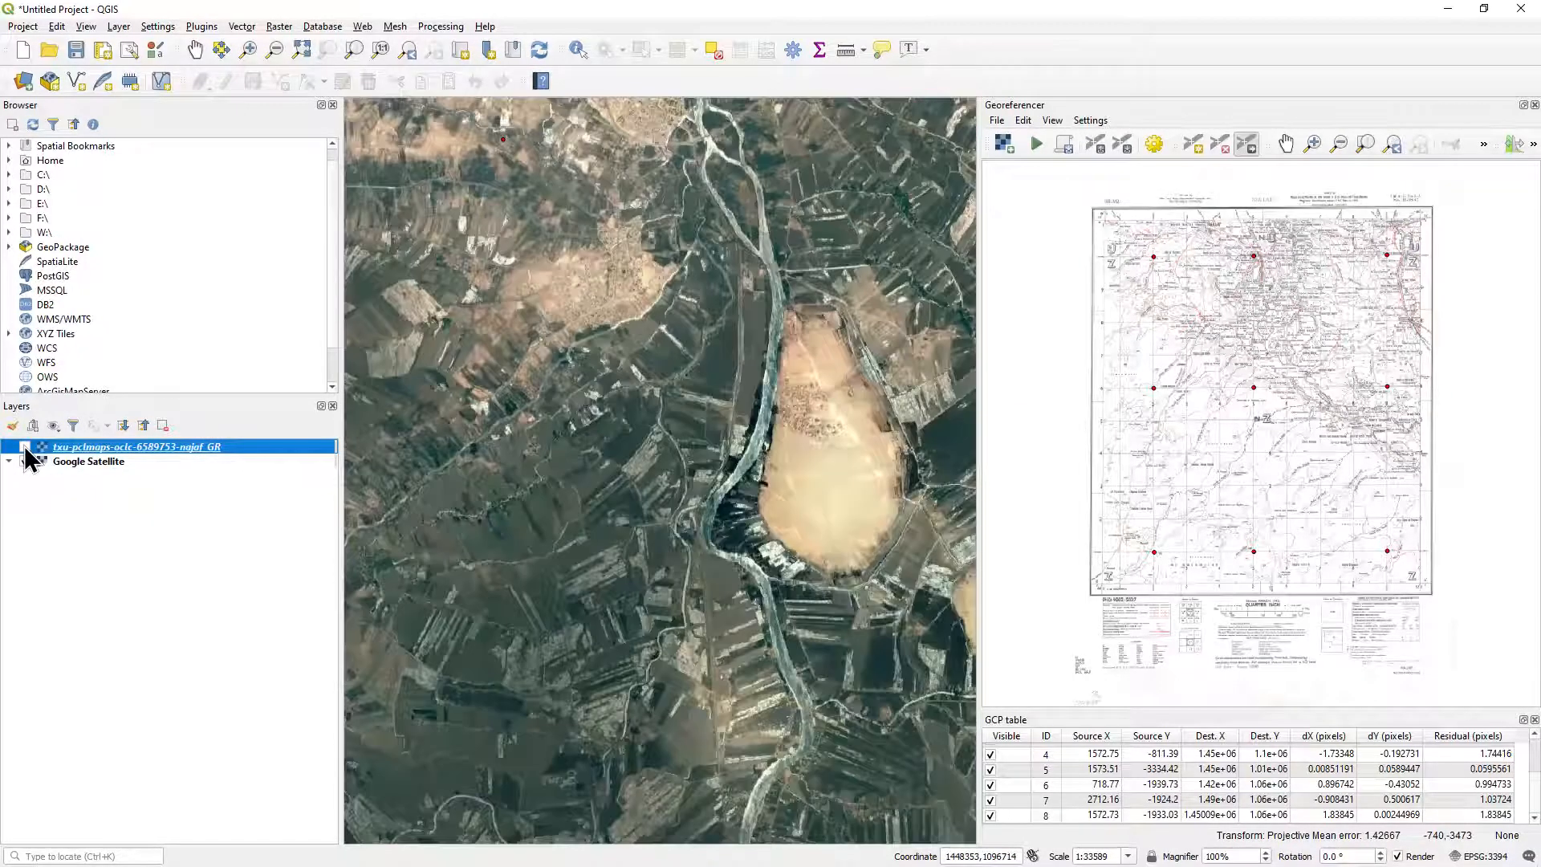
pyautogui.click(25, 448)
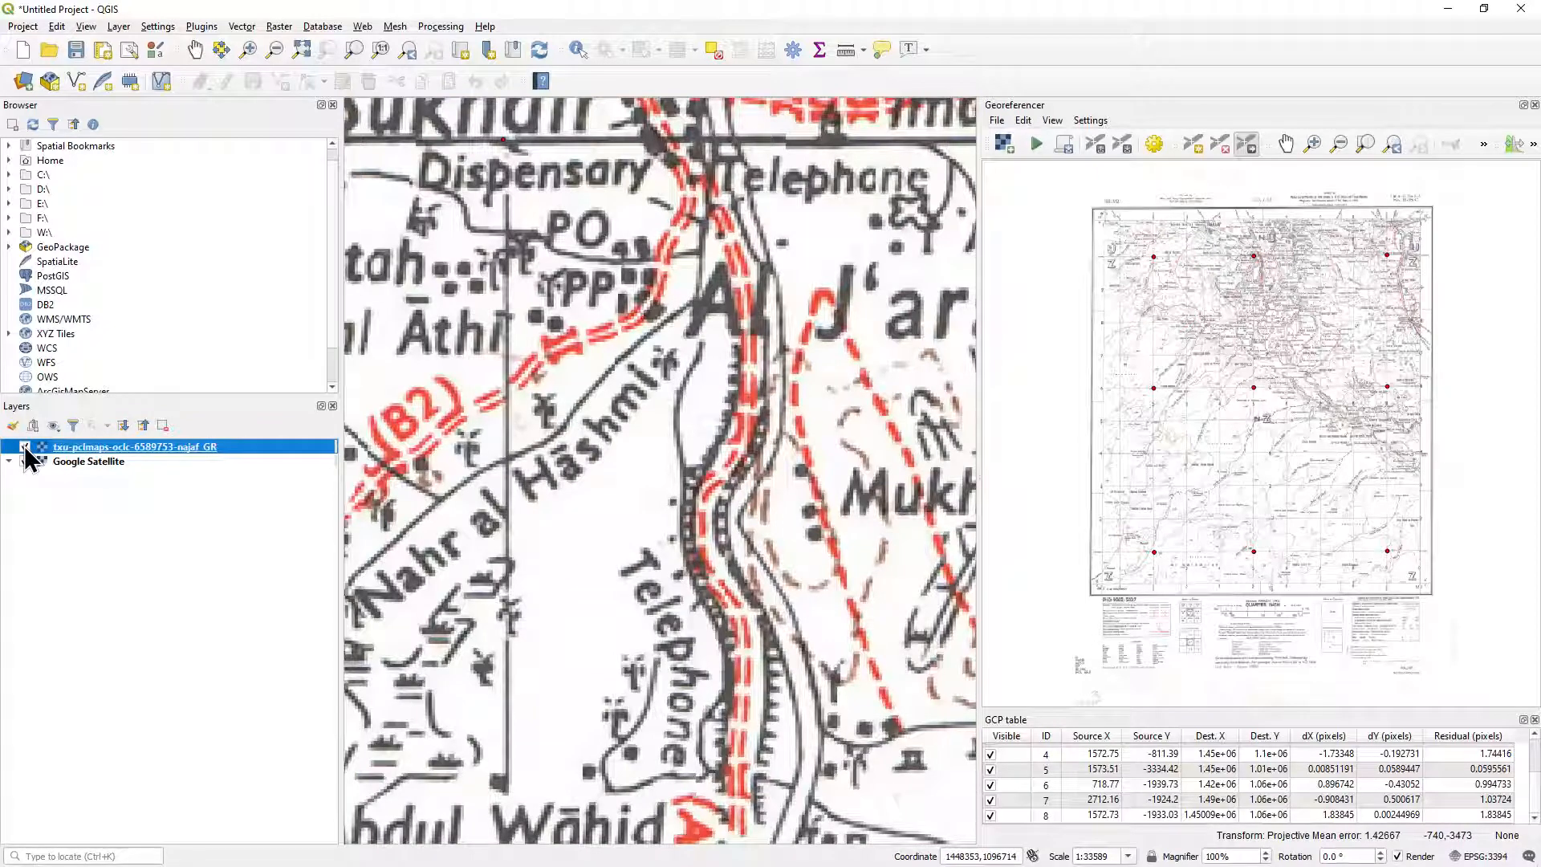
pyautogui.click(24, 448)
pyautogui.click(25, 448)
pyautogui.click(25, 448)
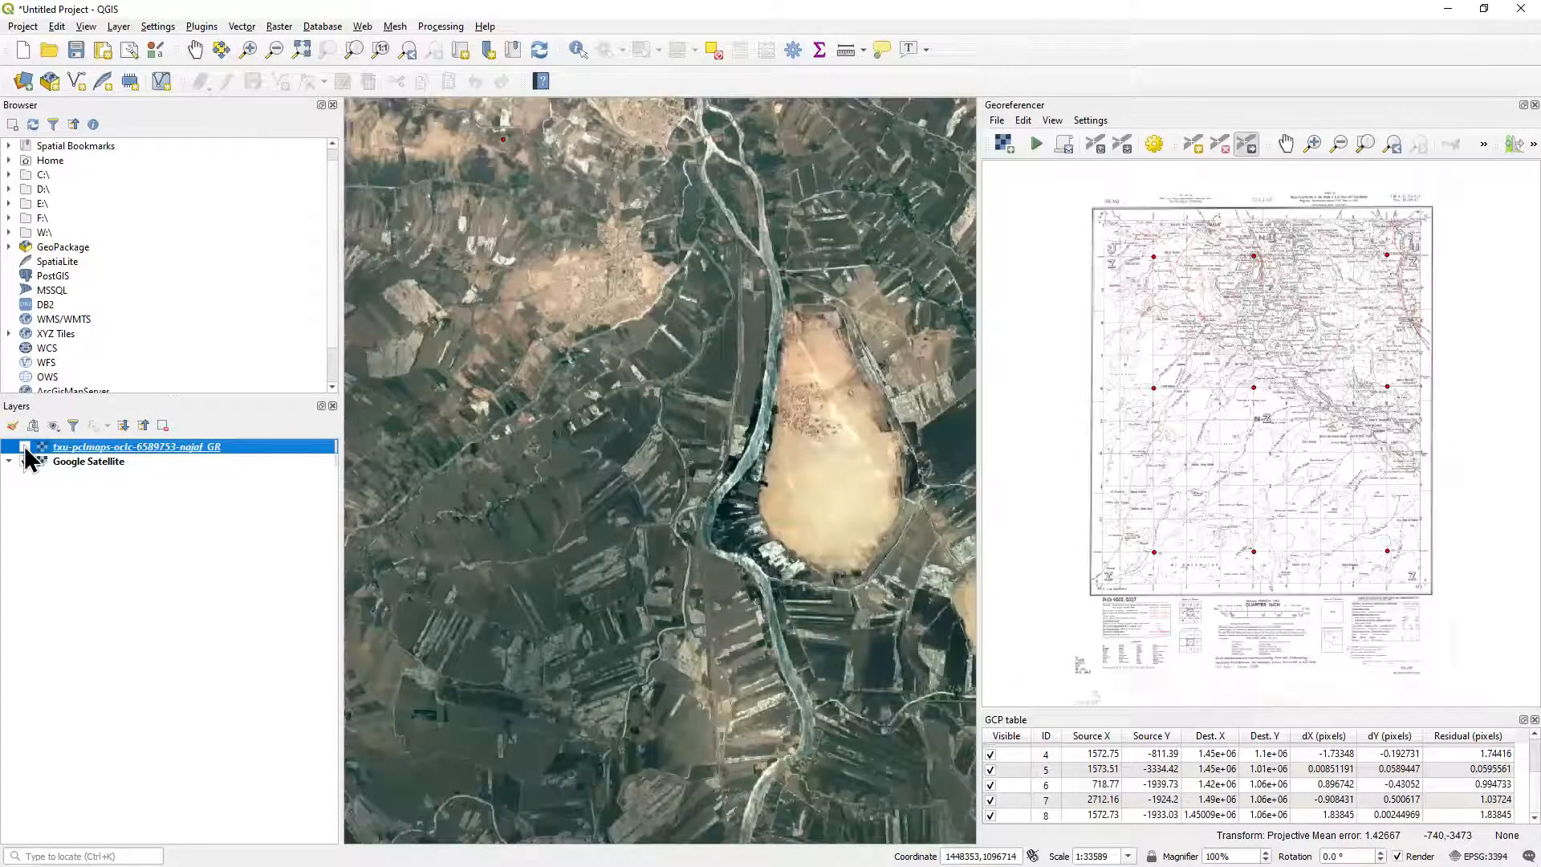
pyautogui.click(25, 448)
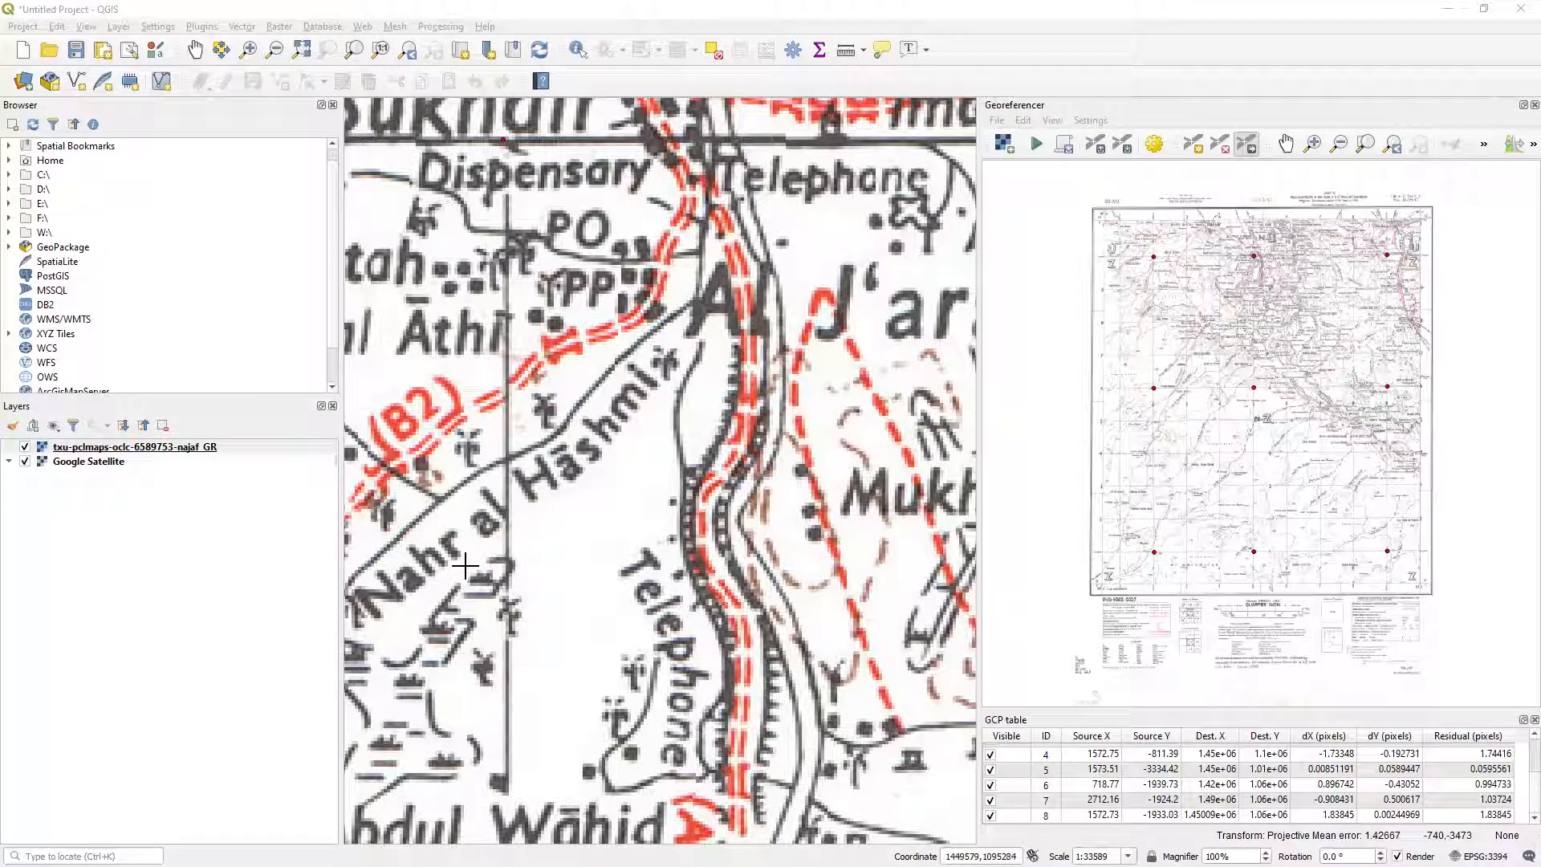
# Set the global opacity of the georeferenced Najaf map layer to 50 % and apply it.
pyautogui.rightClick(146, 447)
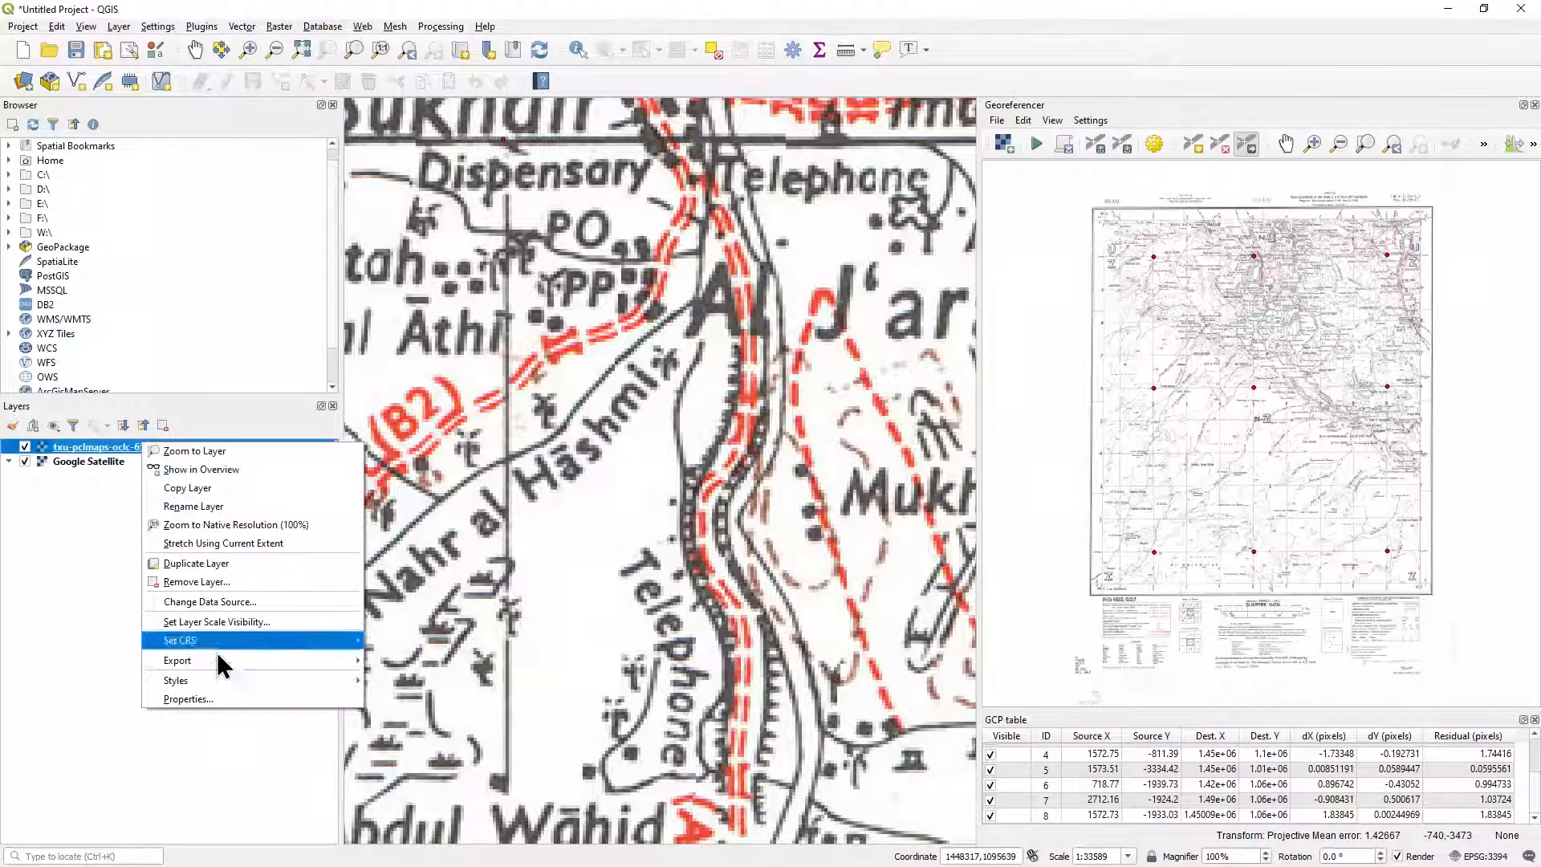
pyautogui.click(216, 701)
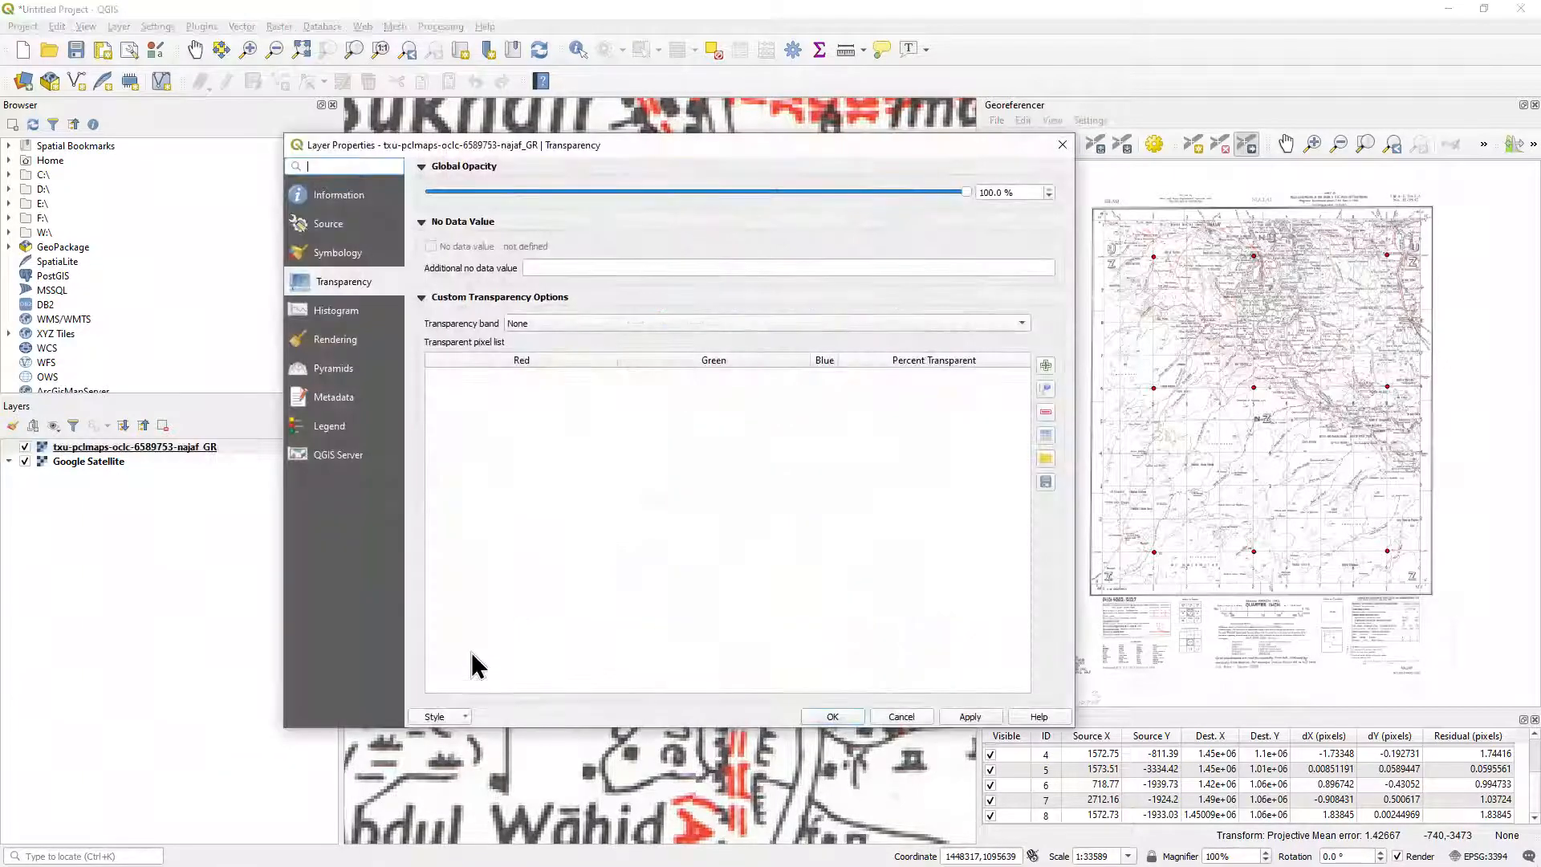
pyautogui.click(353, 251)
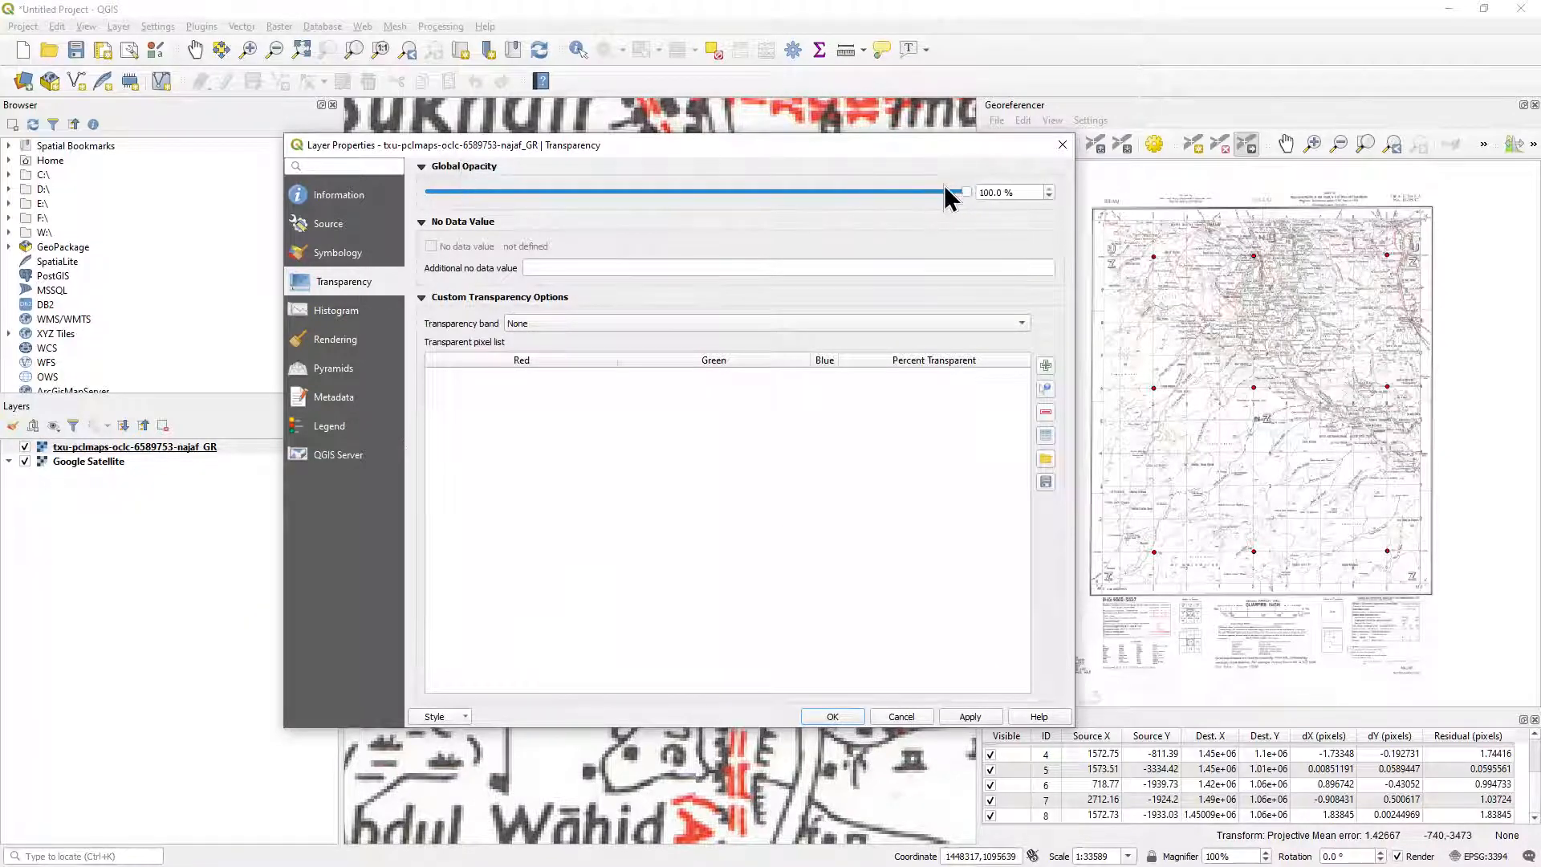
pyautogui.moveTo(932, 192); pyautogui.dragTo(685, 192)
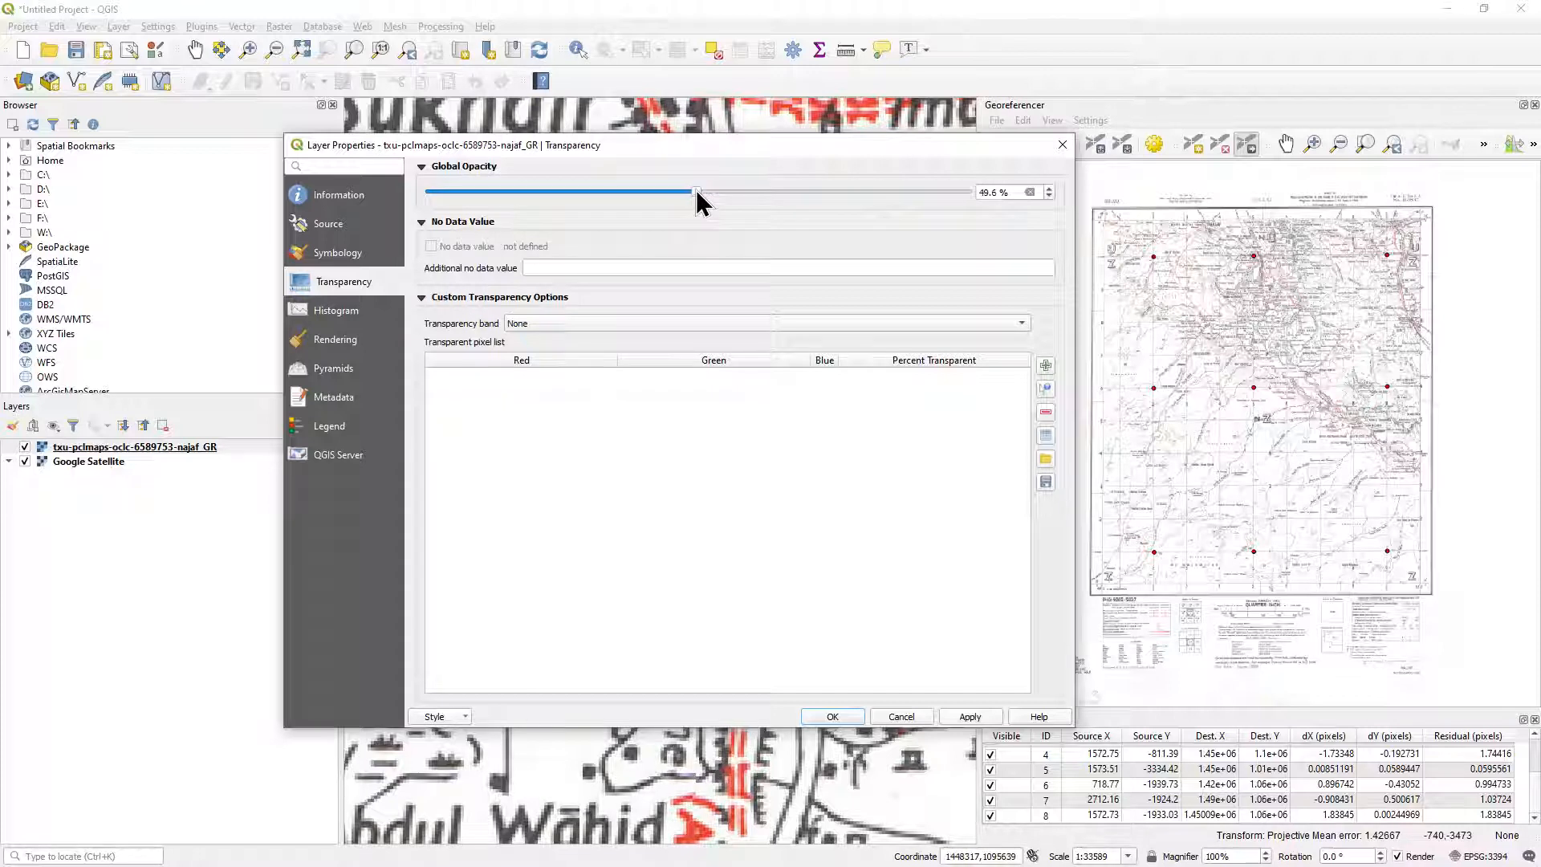
pyautogui.moveTo(997, 192); pyautogui.dragTo(941, 192)
pyautogui.write('50')
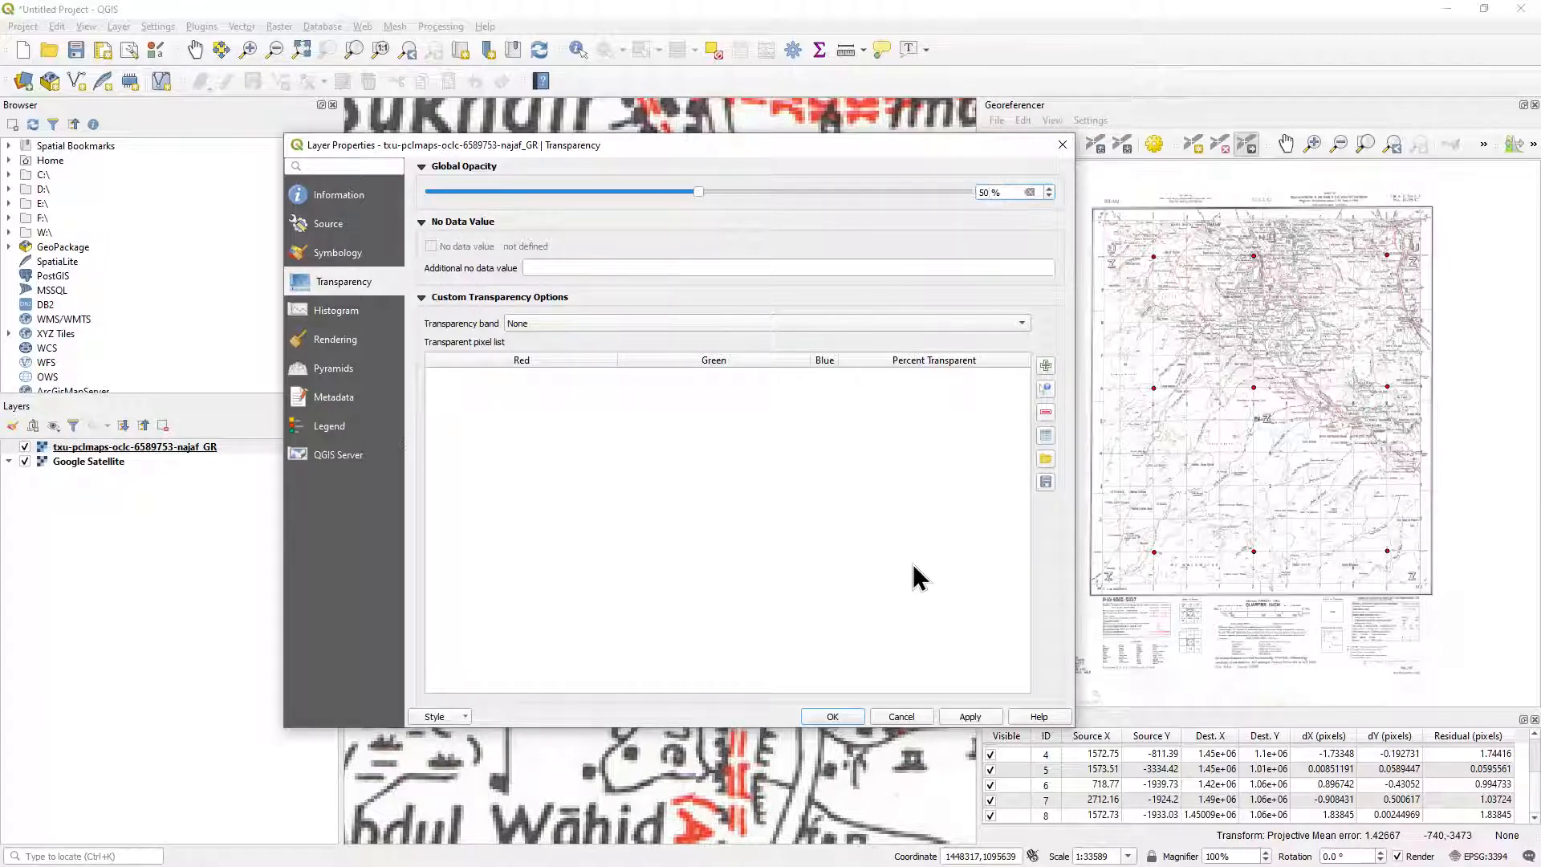
pyautogui.click(970, 716)
pyautogui.click(832, 716)
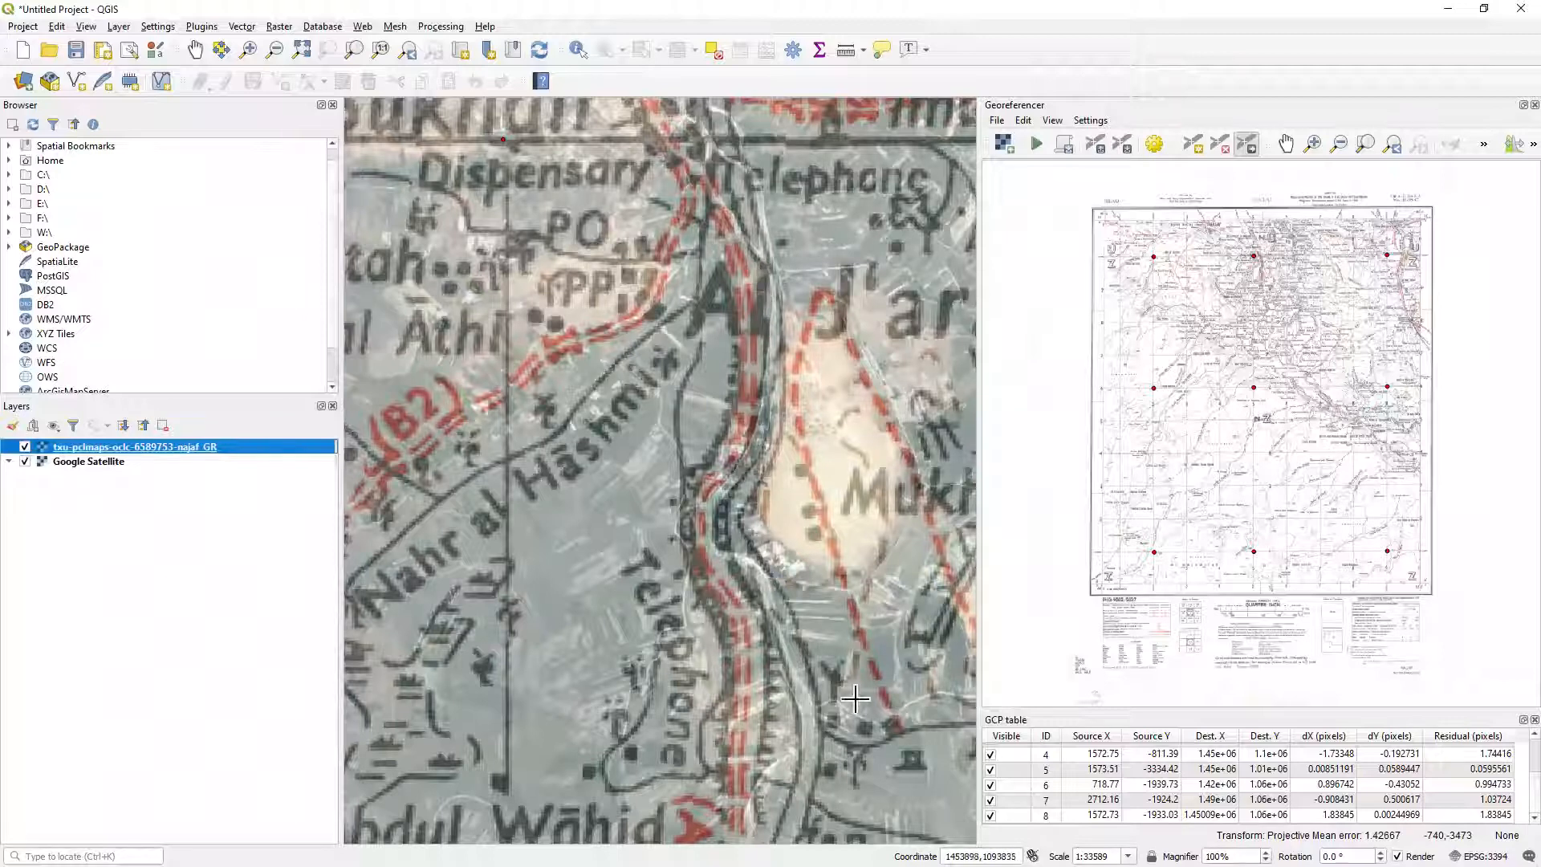
# Examine how the semi-transparent map's rivers and roads line up with the satellite imagery, from Abu Sukhair south to Kawwam Imam 'Abdulla.
pyautogui.moveTo(855, 705); pyautogui.dragTo(778, 470)
pyautogui.scroll(-3, 754, 663)
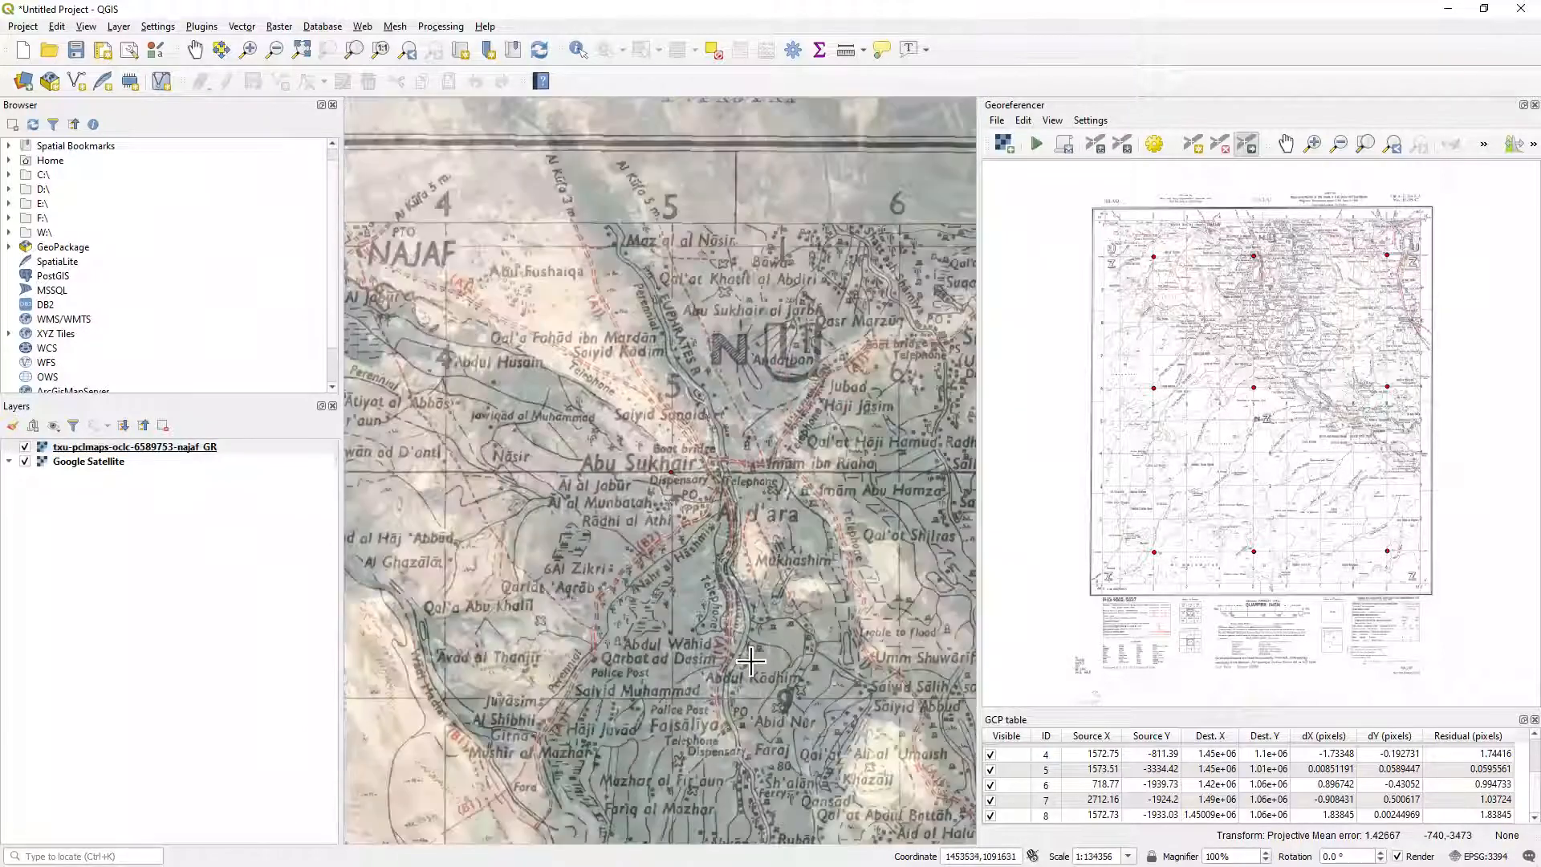
pyautogui.moveTo(805, 769); pyautogui.dragTo(712, 556)
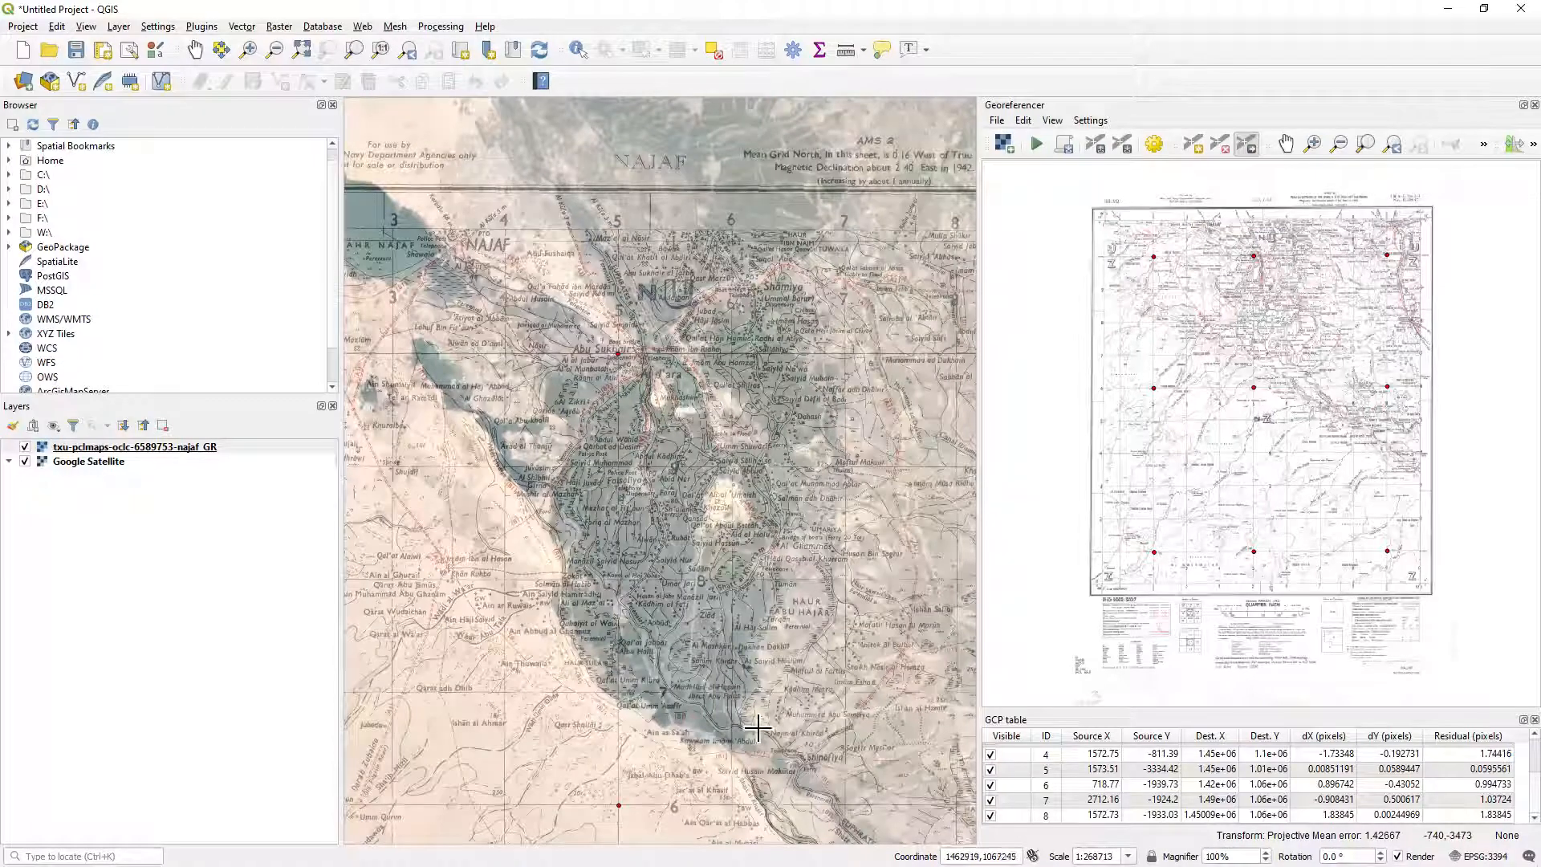
pyautogui.scroll(2, 757, 728)
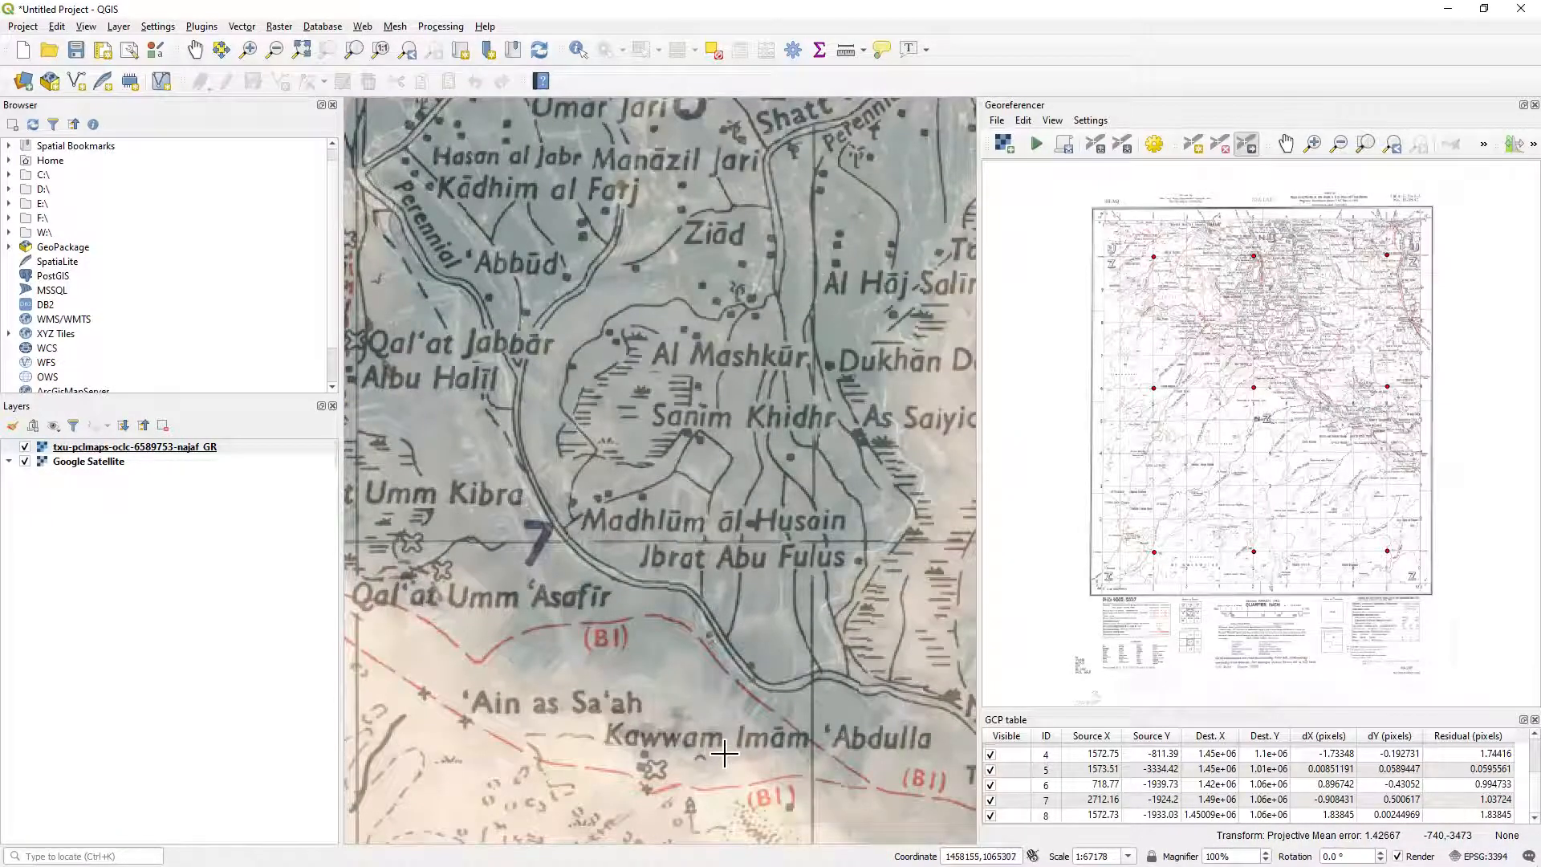
pyautogui.scroll(1, 891, 735)
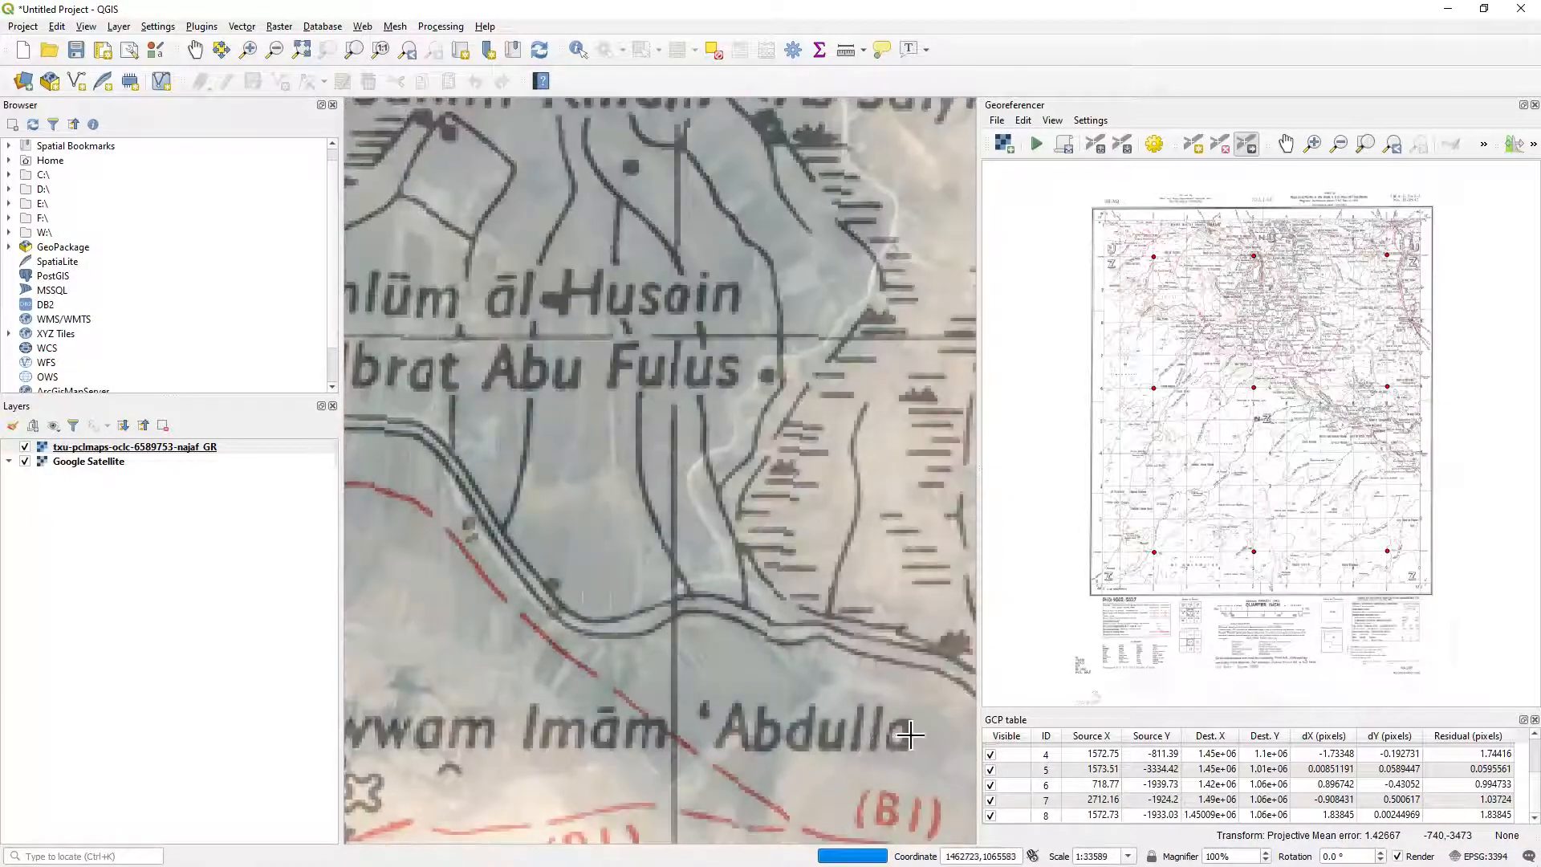
# Examine how the semi-transparent map follows the Euphrates past Shināfīya on the satellite imagery, and check the fit across the whole sheet.
pyautogui.moveTo(891, 732); pyautogui.dragTo(457, 525)
pyautogui.moveTo(833, 749); pyautogui.dragTo(732, 571)
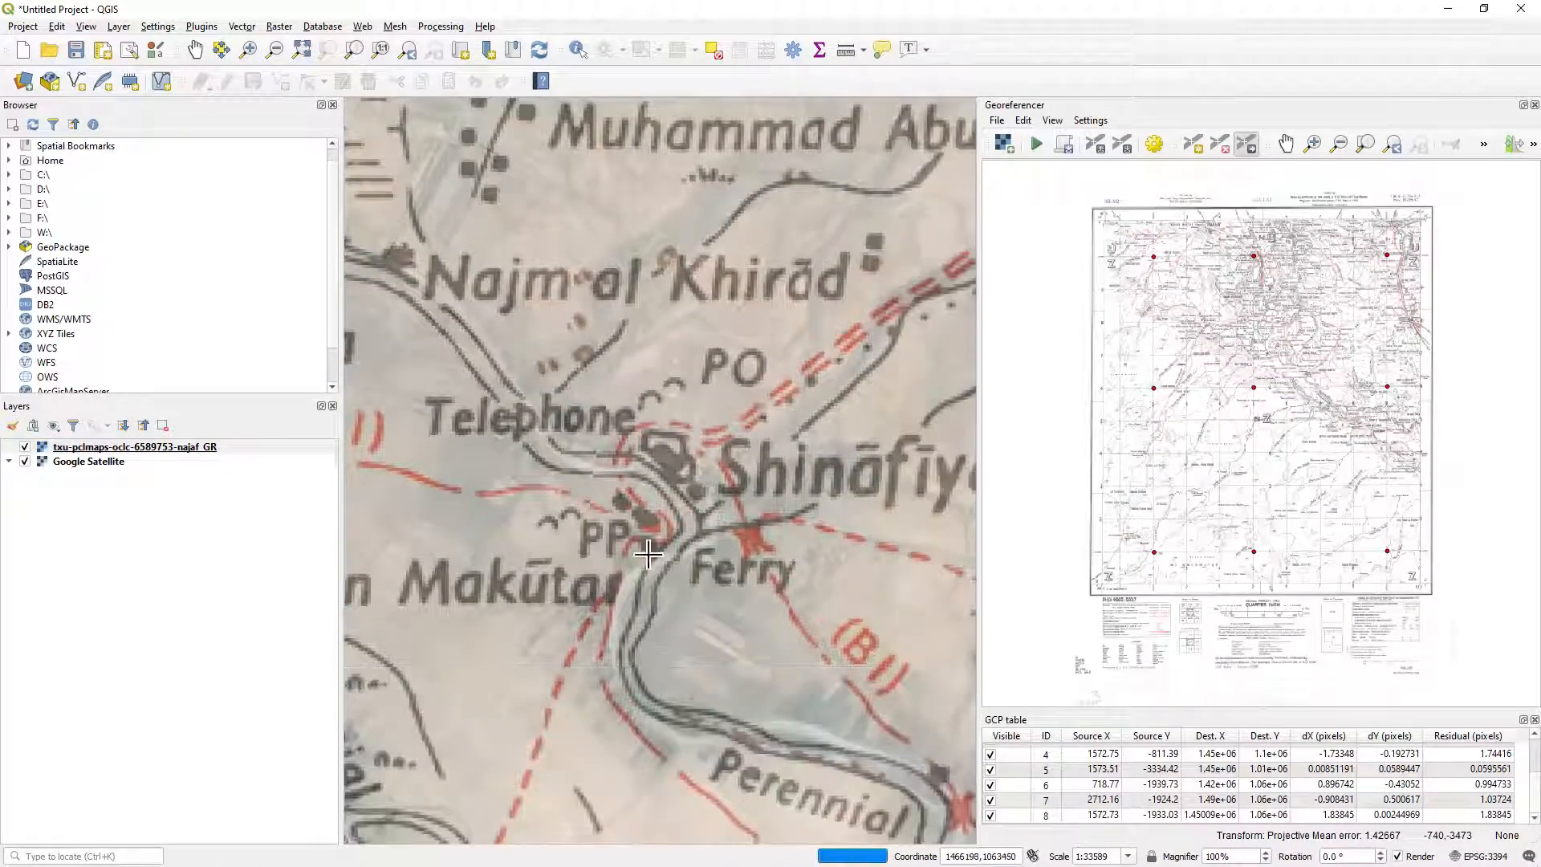
pyautogui.moveTo(798, 723); pyautogui.dragTo(590, 482)
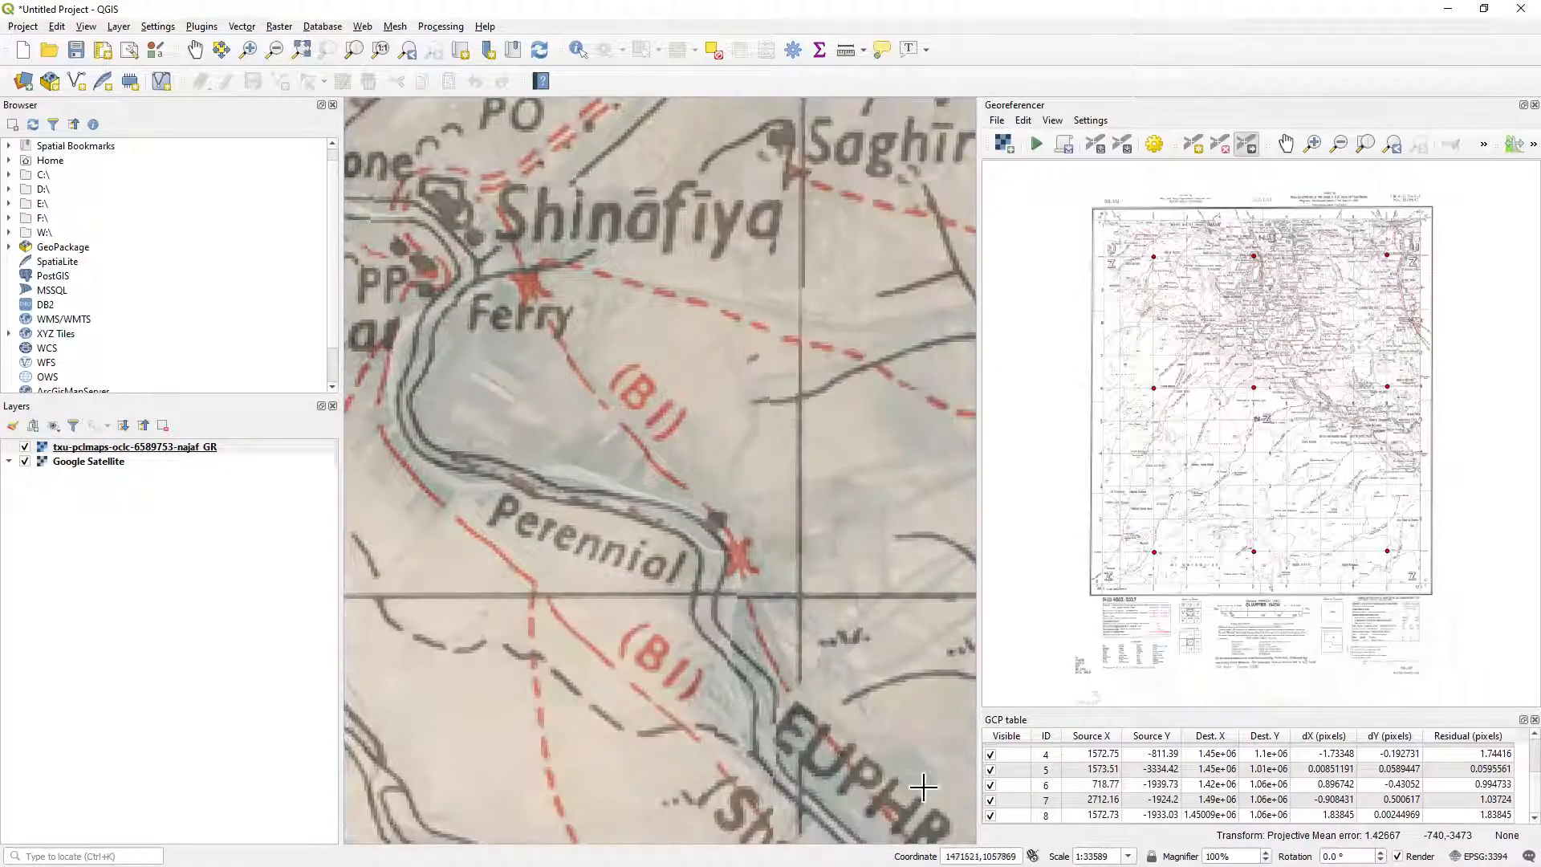
pyautogui.moveTo(923, 787); pyautogui.dragTo(591, 480)
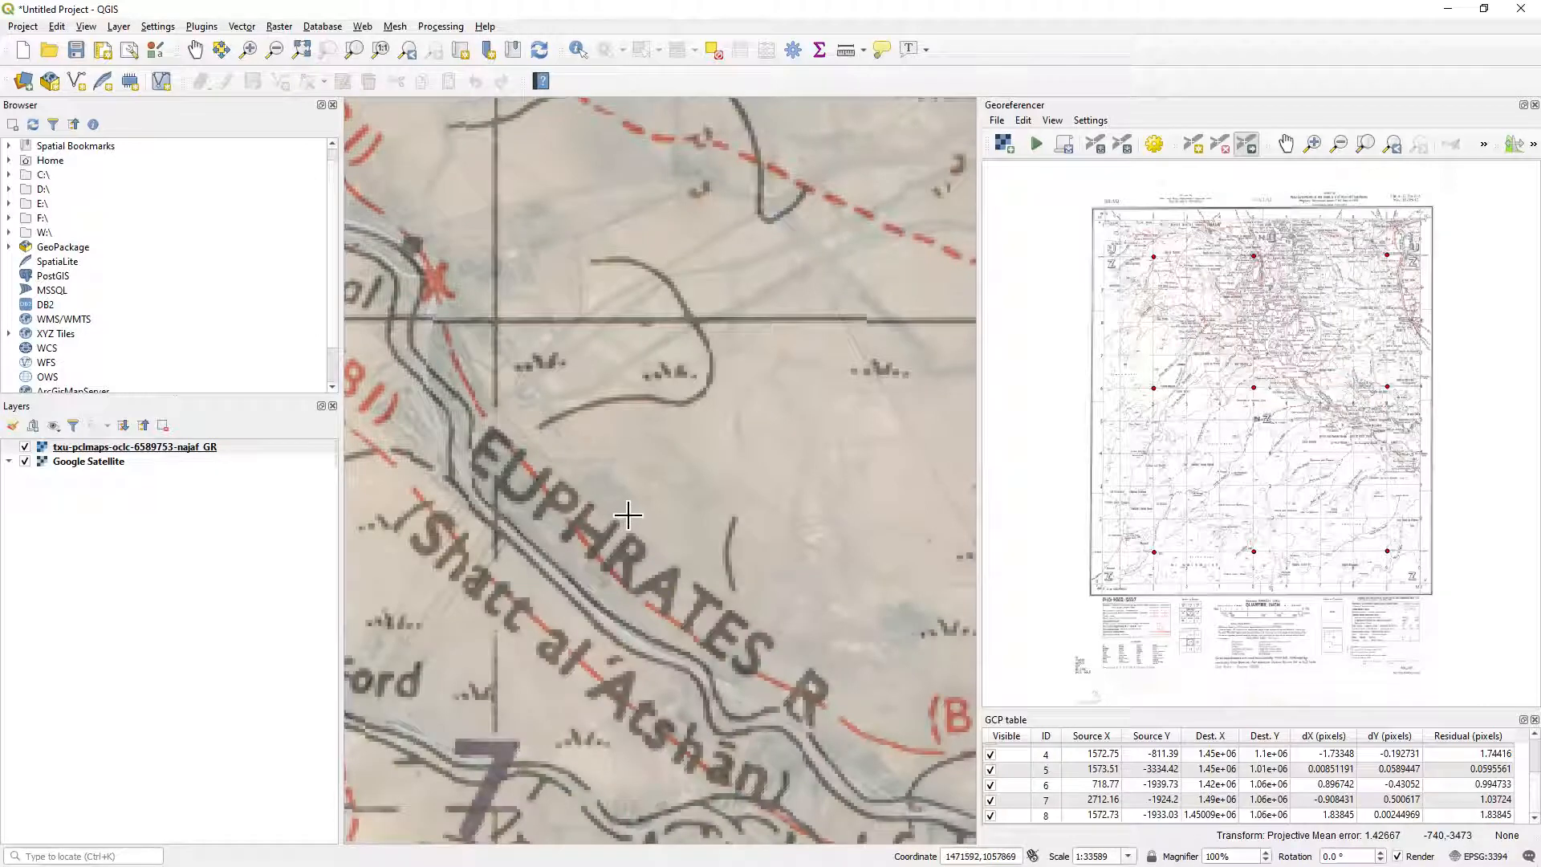
pyautogui.scroll(-5, 612, 500)
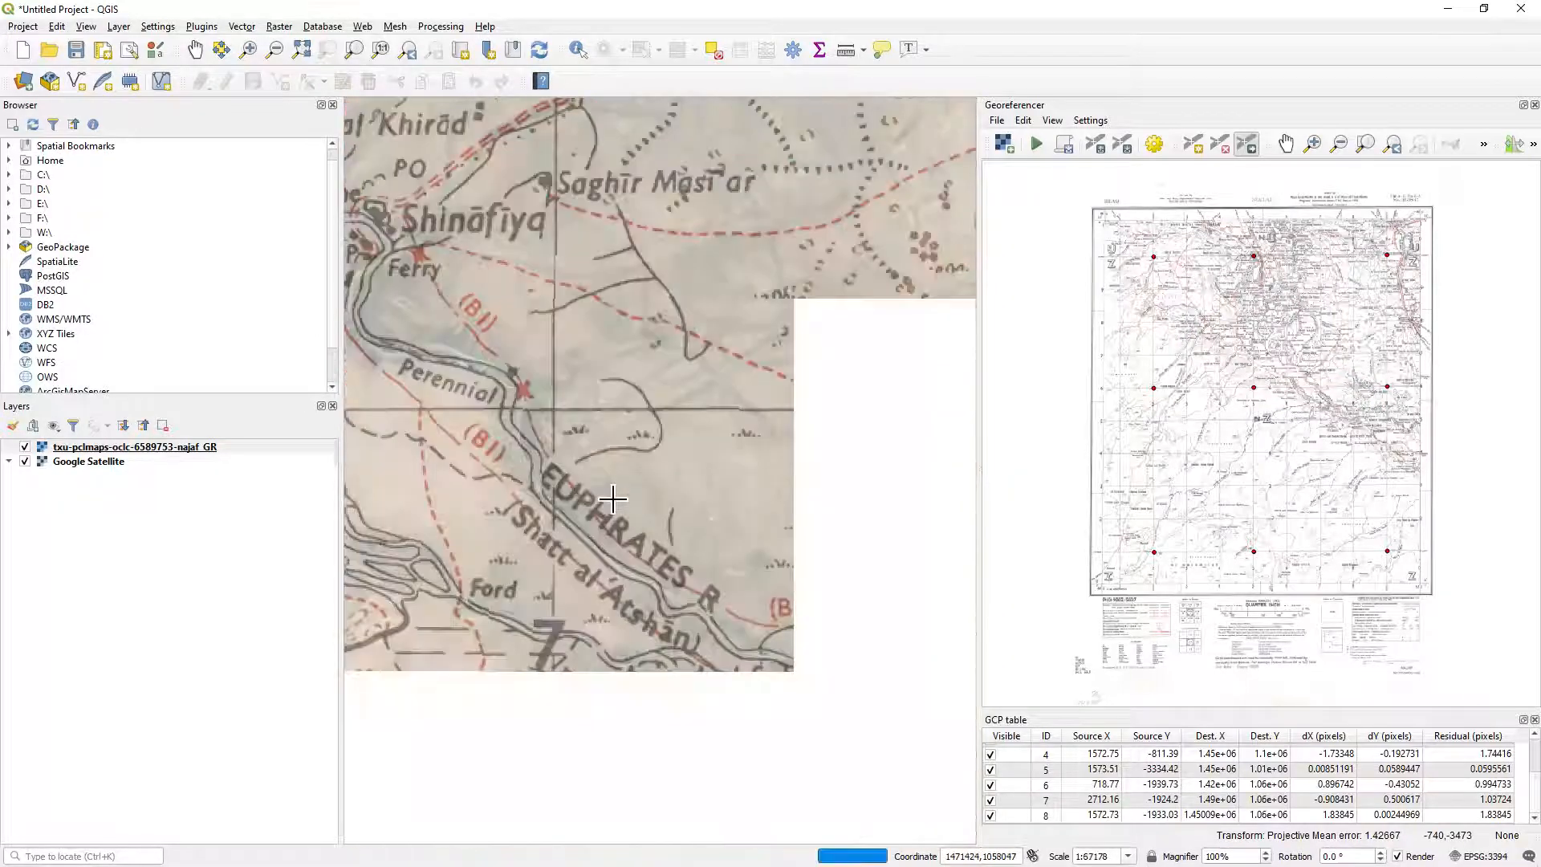
pyautogui.scroll(2, 612, 499)
pyautogui.moveTo(581, 423); pyautogui.dragTo(780, 400)
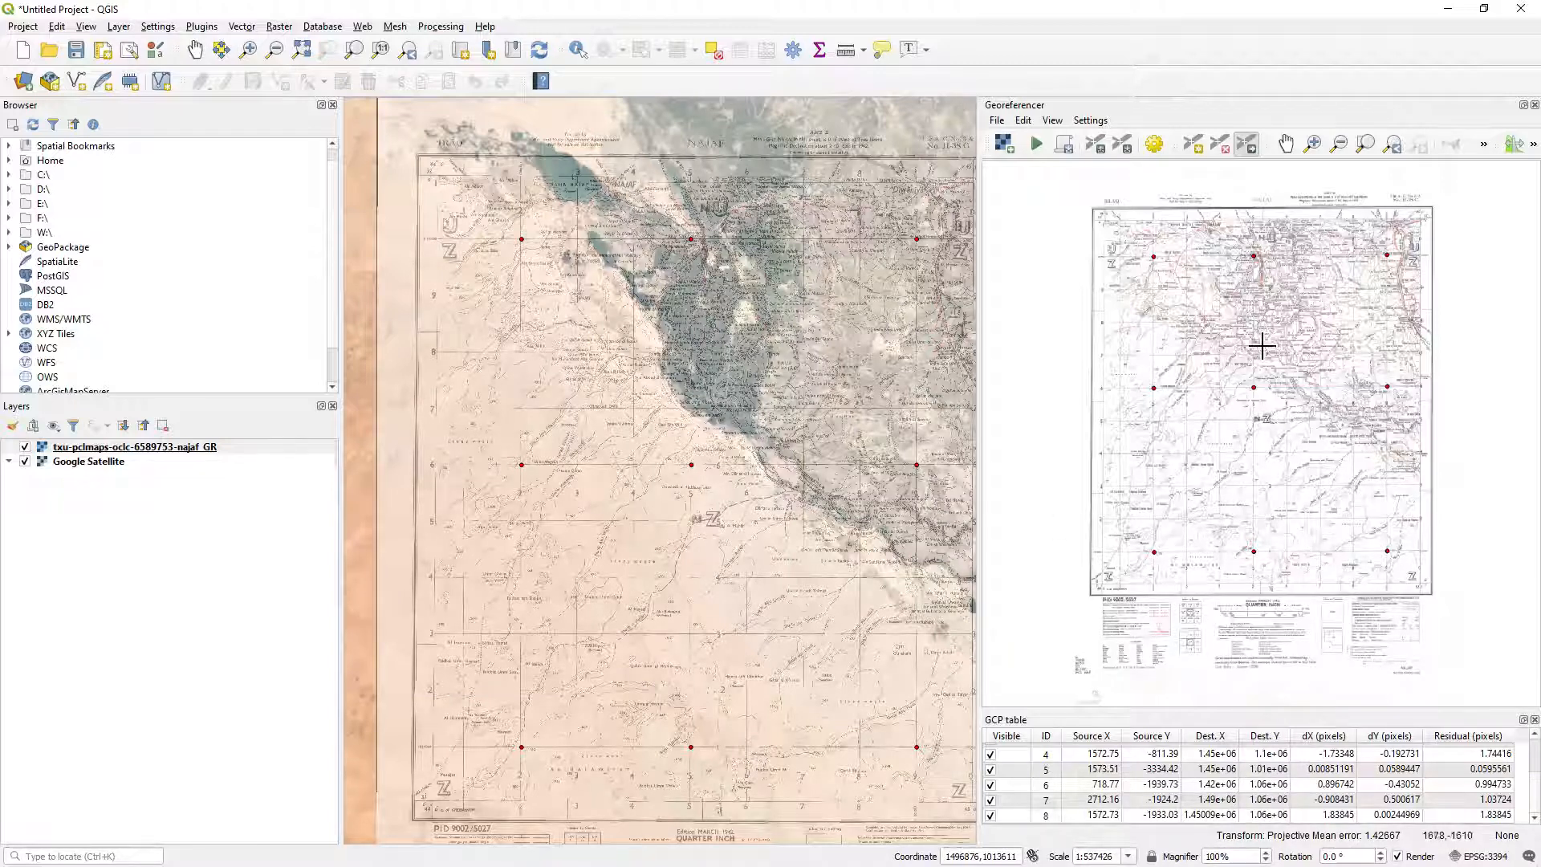
pyautogui.moveTo(806, 648); pyautogui.dragTo(633, 619)
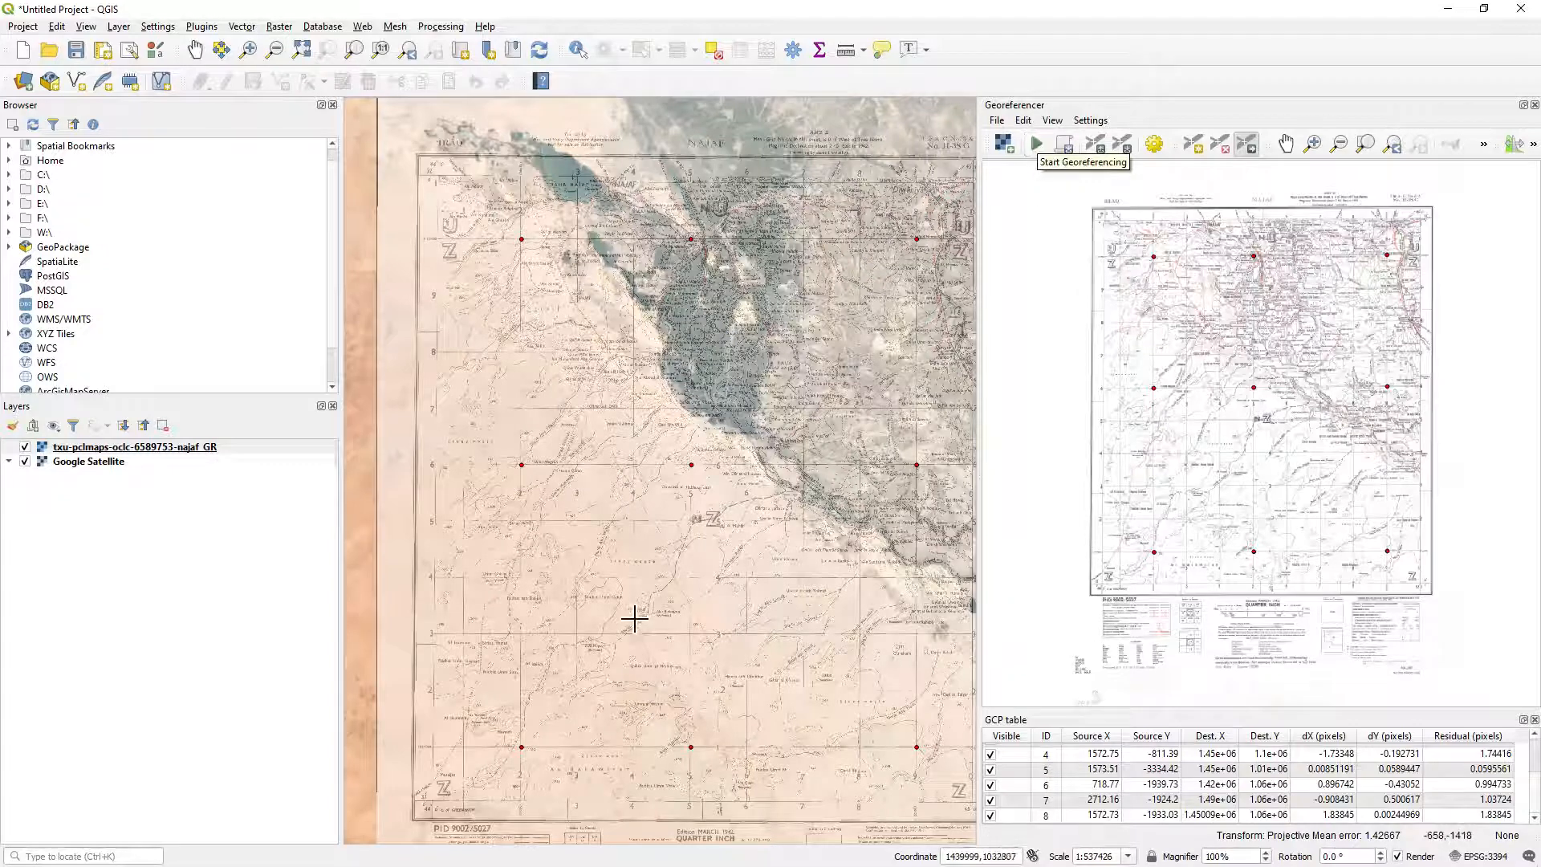
pyautogui.moveTo(562, 386); pyautogui.dragTo(632, 387)
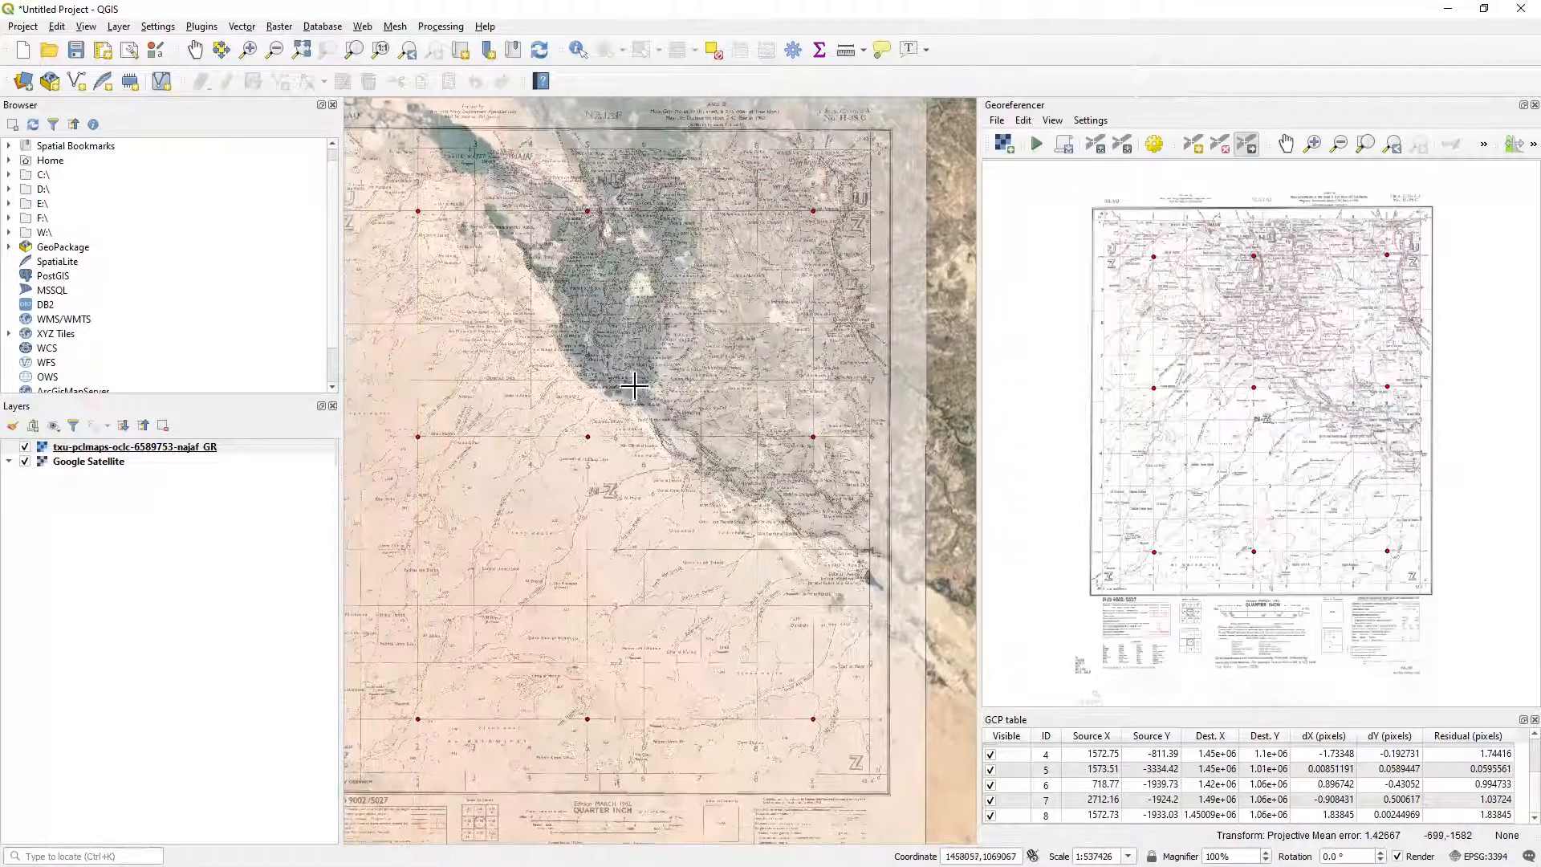
# Configure the Georeferencer so its window is not shown docked, and close the Georeferencer.
pyautogui.click(1090, 121)
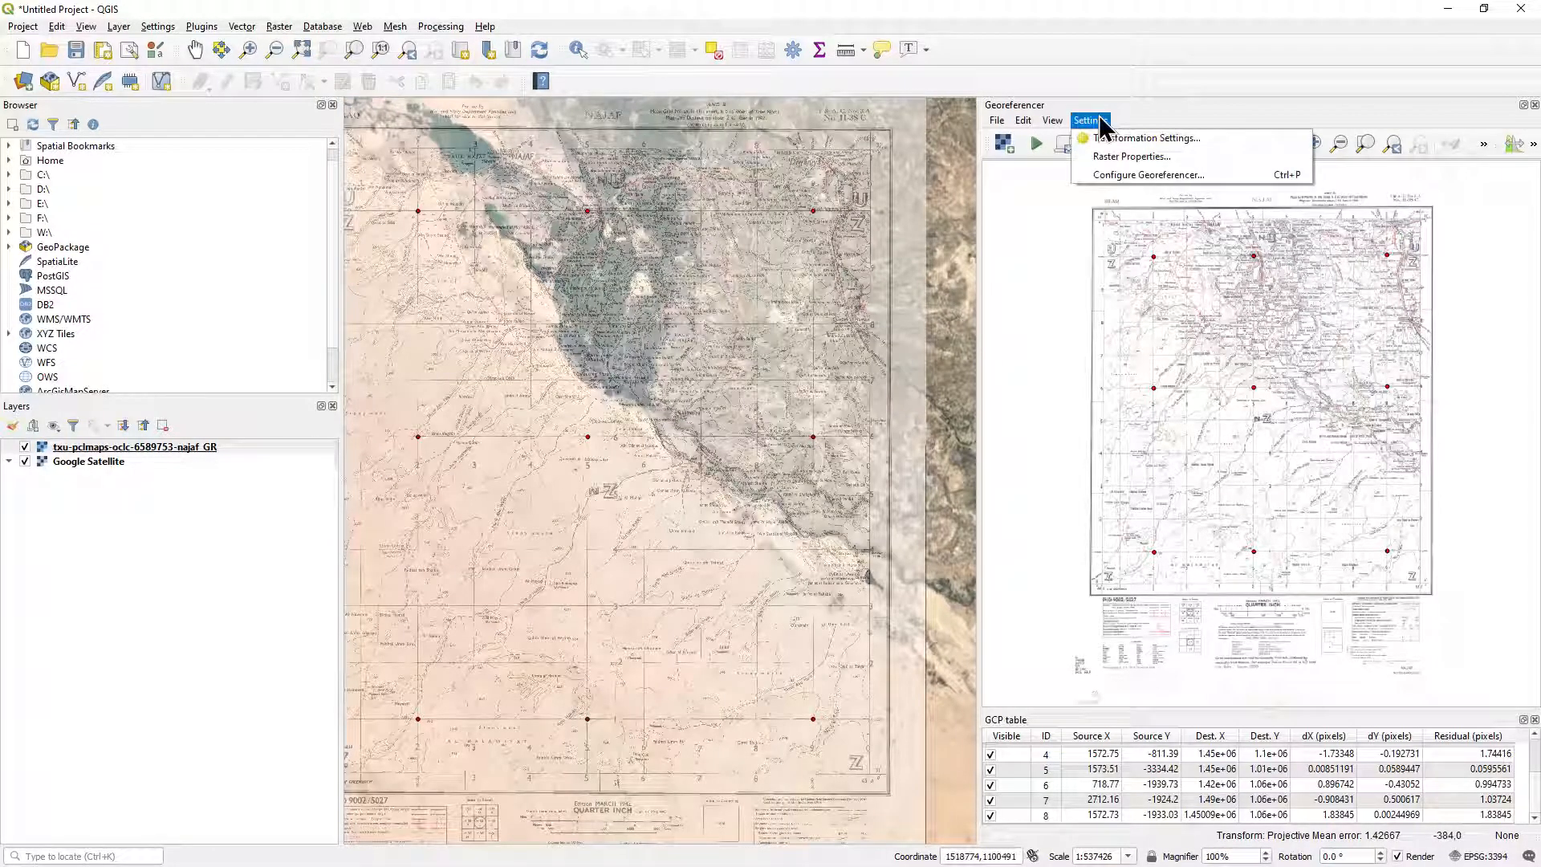
pyautogui.click(1127, 176)
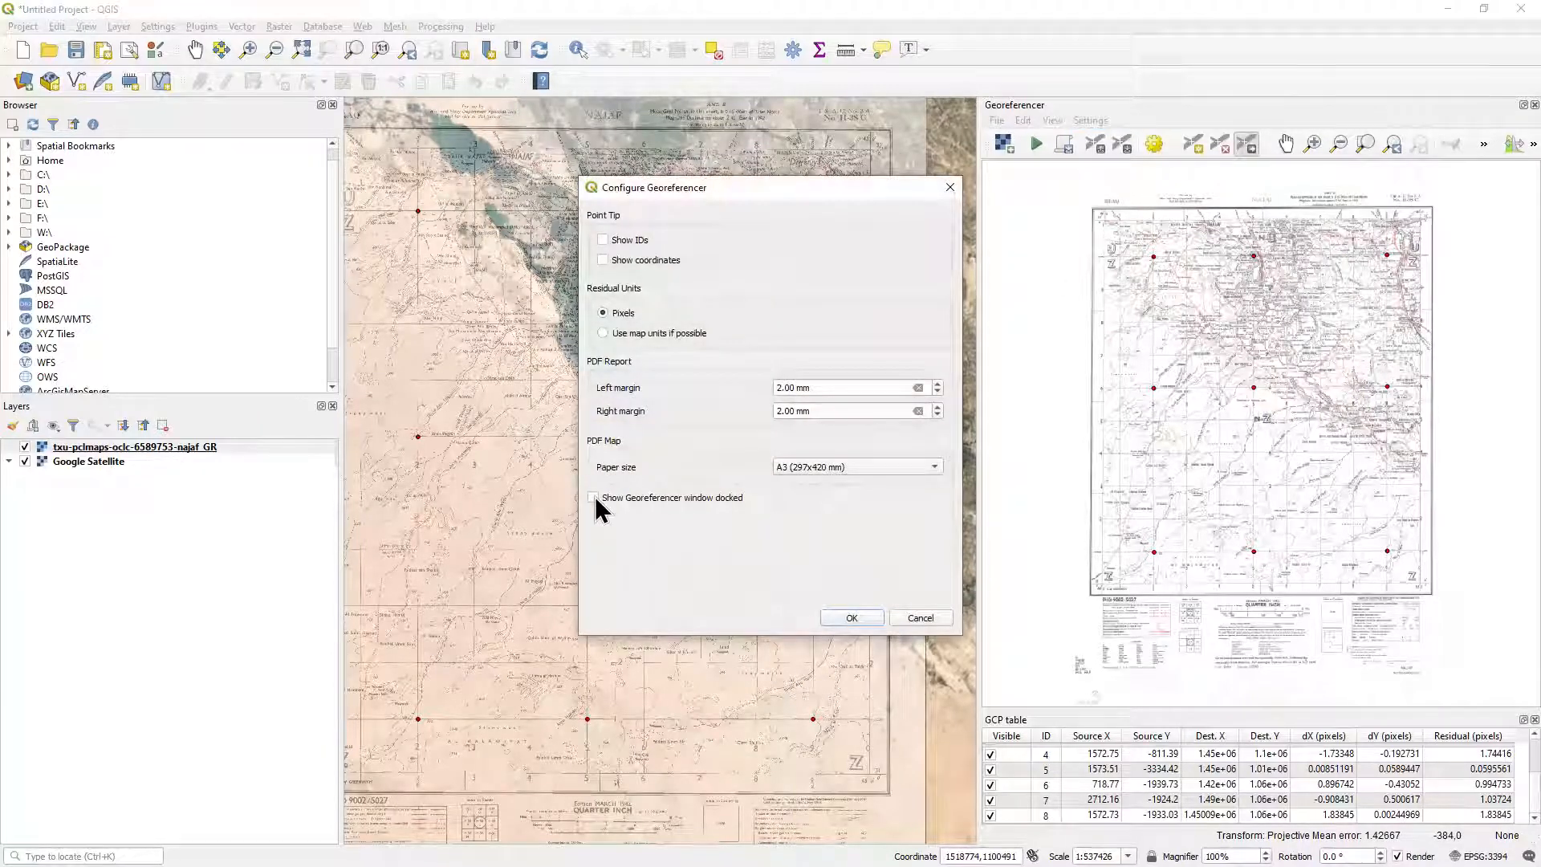
pyautogui.click(875, 619)
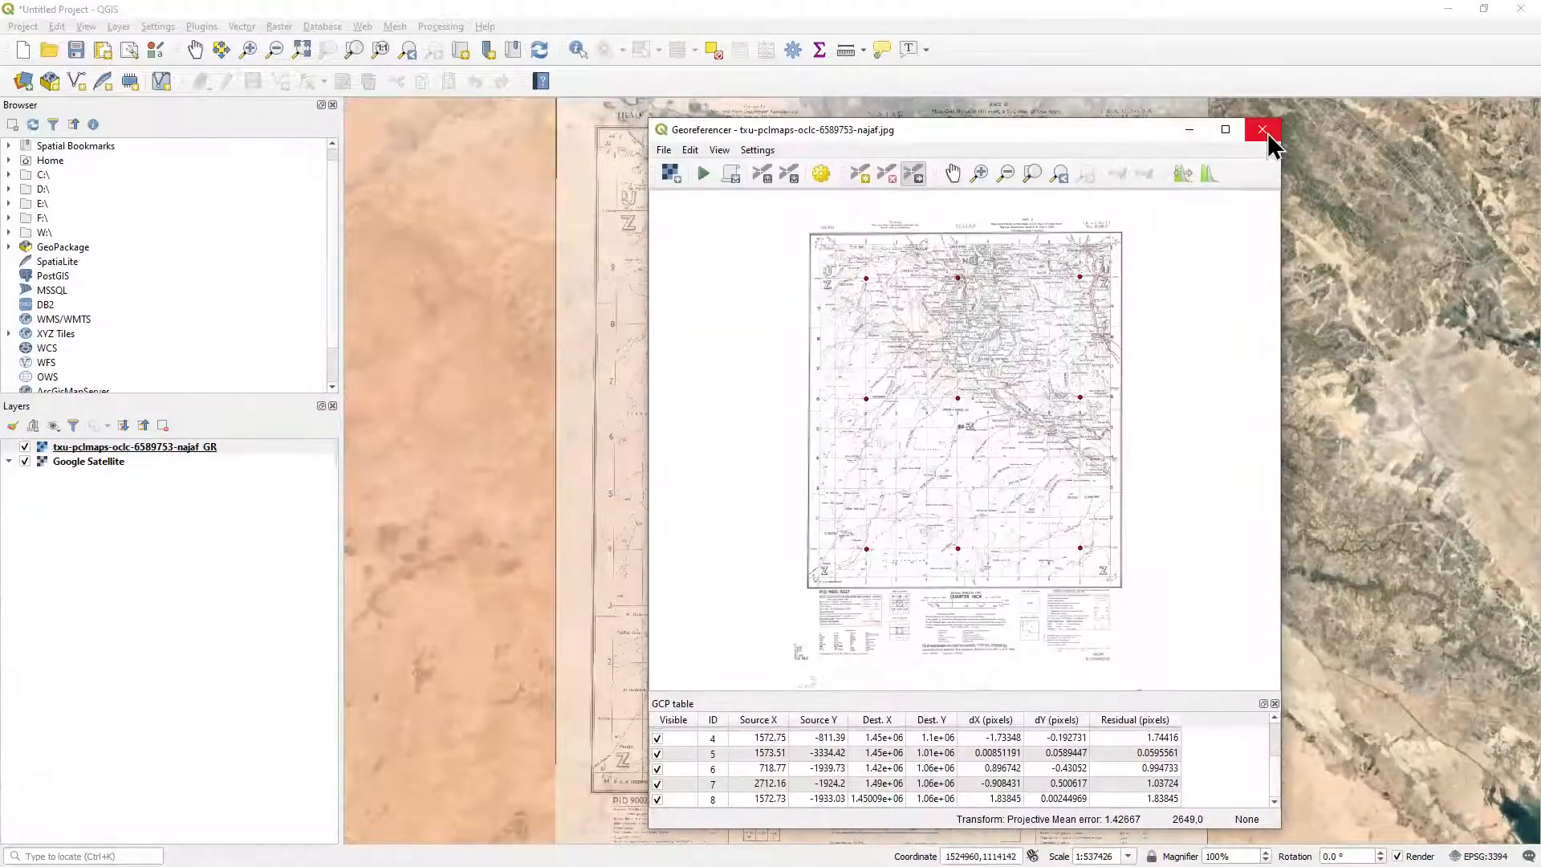
pyautogui.click(1267, 135)
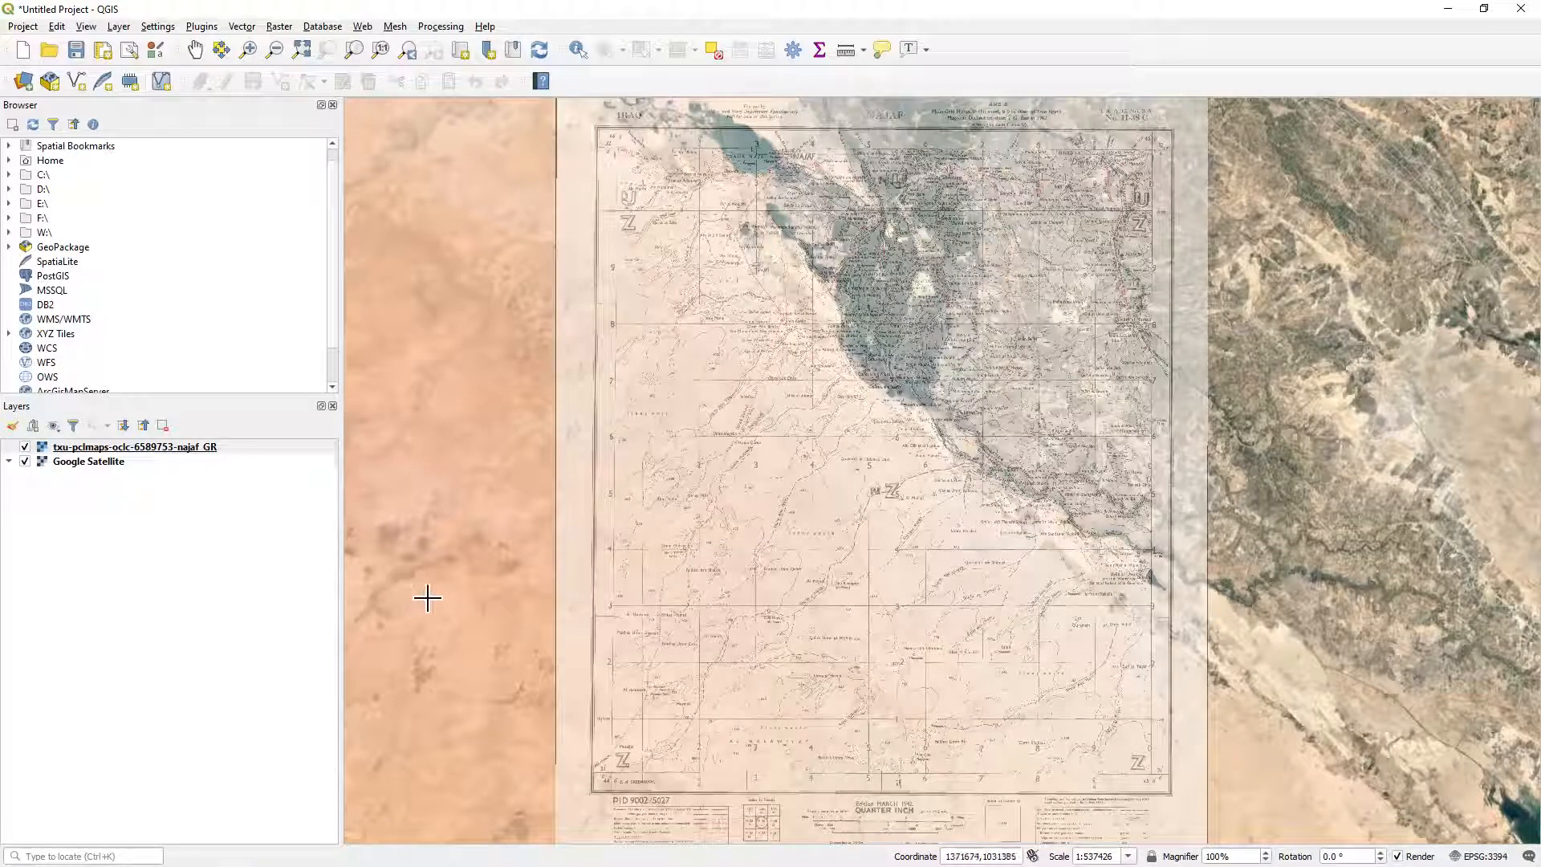
# Start saving the project as a QGZ file in the Iraq_Maps folder inside the Desktop's GIS folder.
pyautogui.click(76, 49)
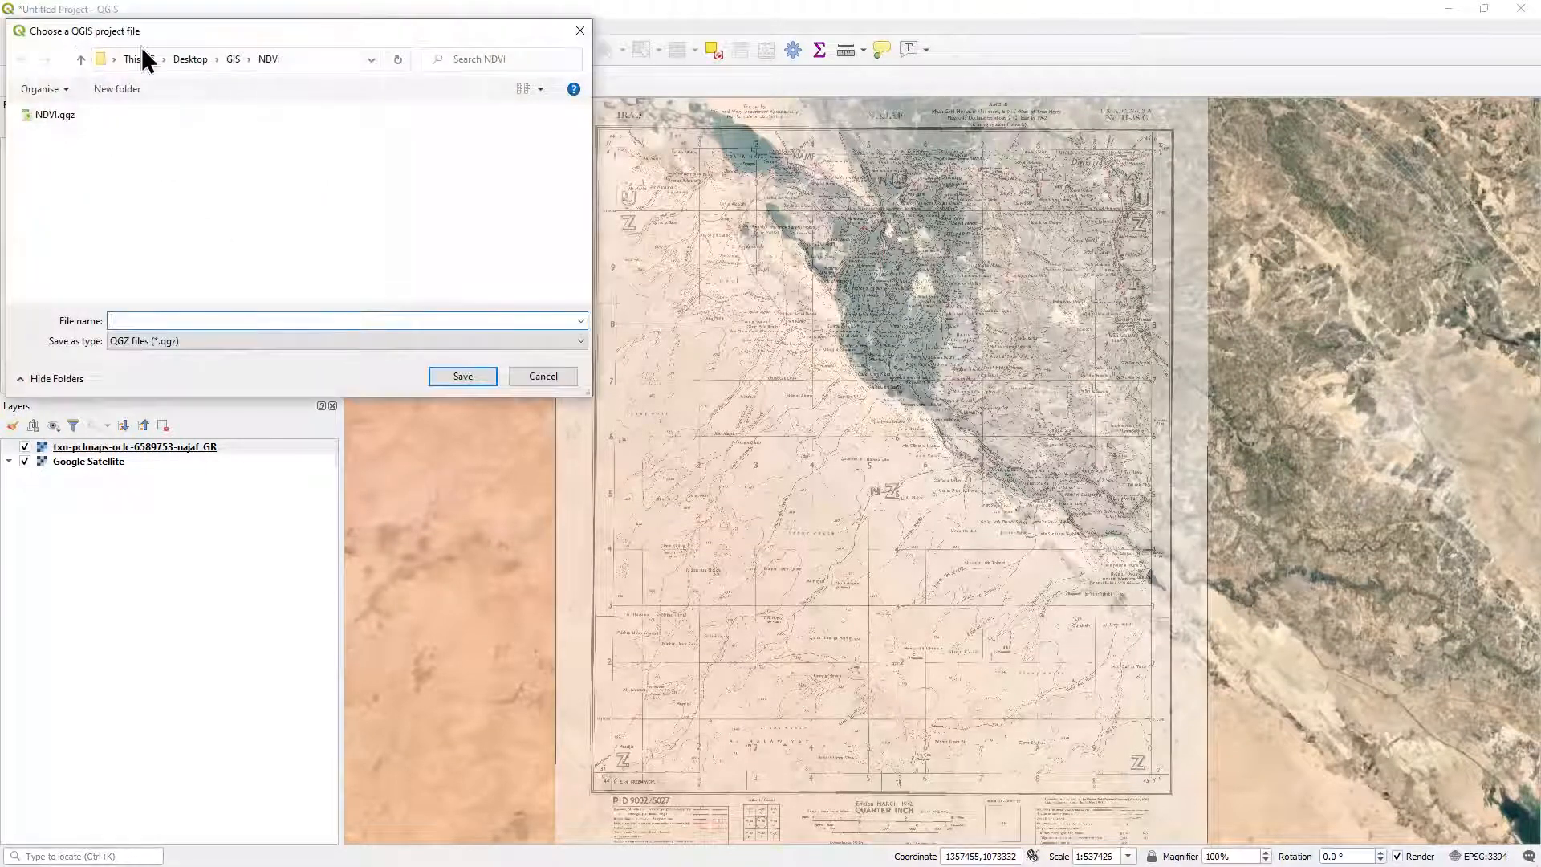
pyautogui.click(232, 60)
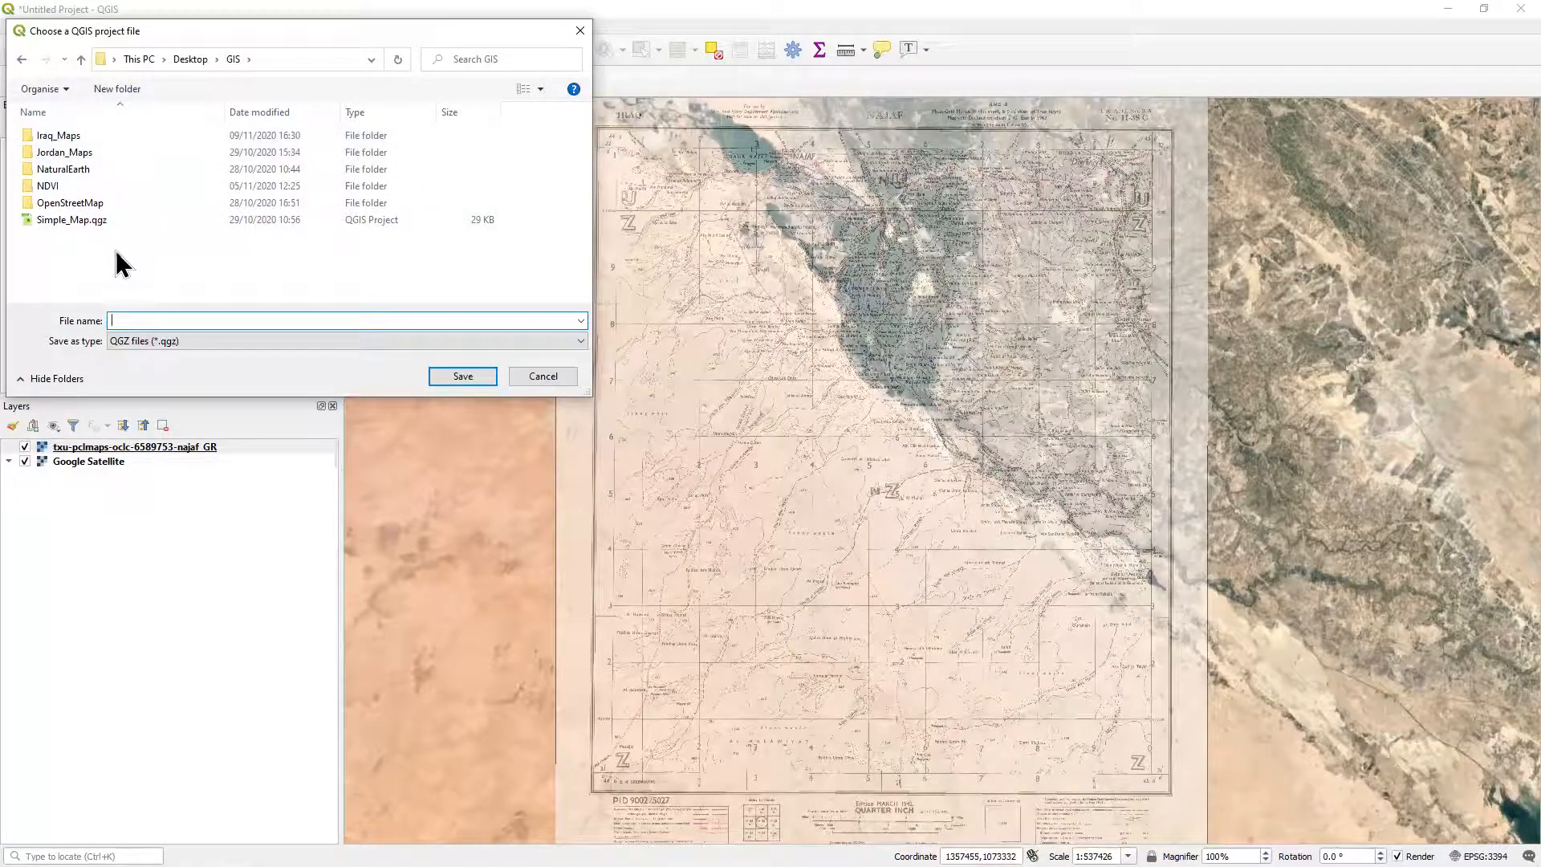
pyautogui.doubleClick(85, 137)
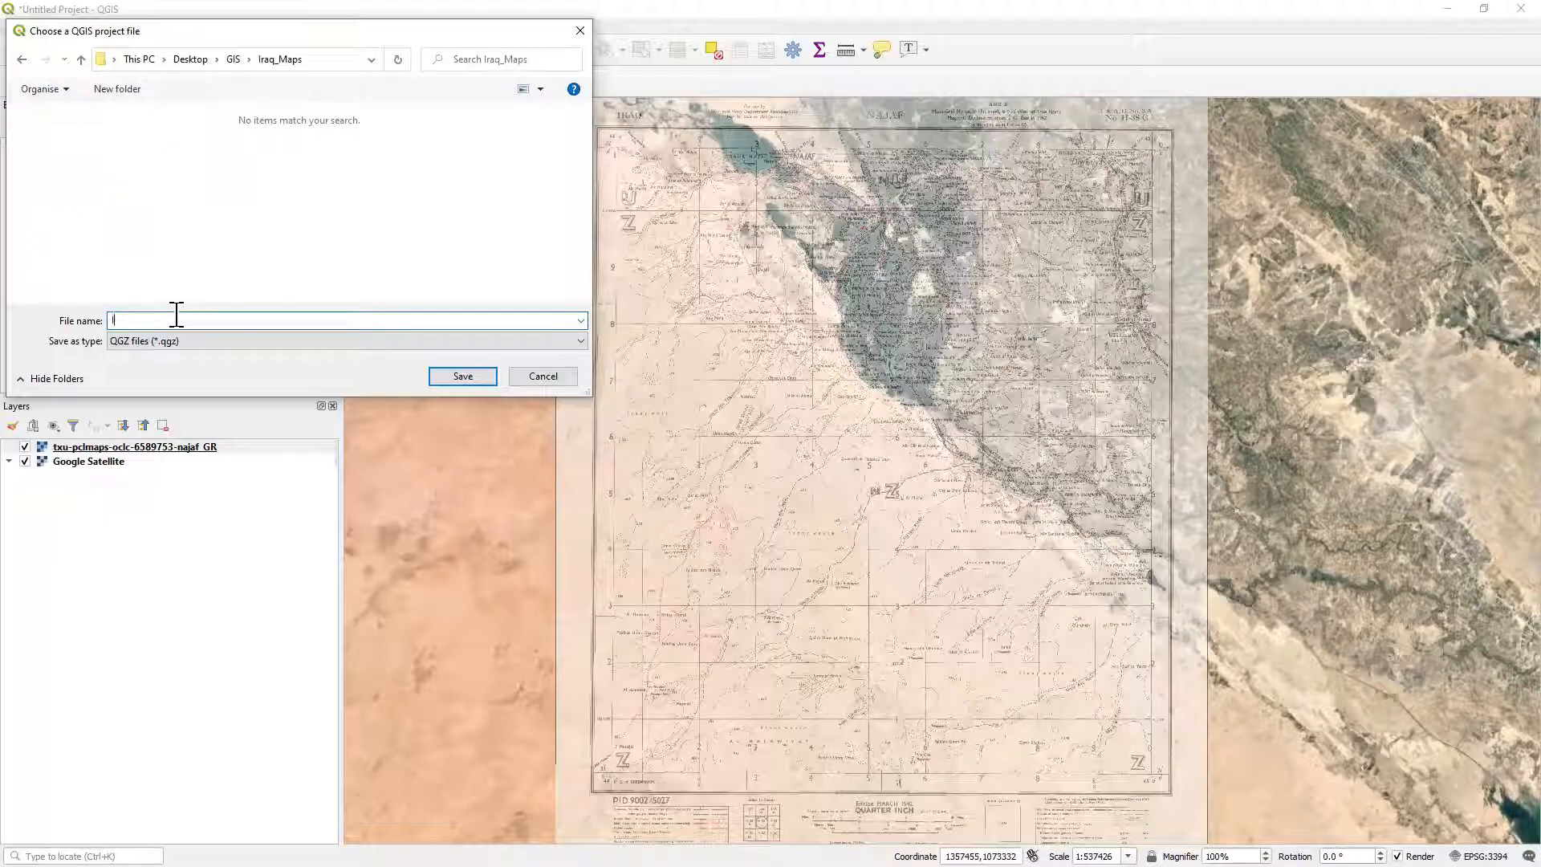